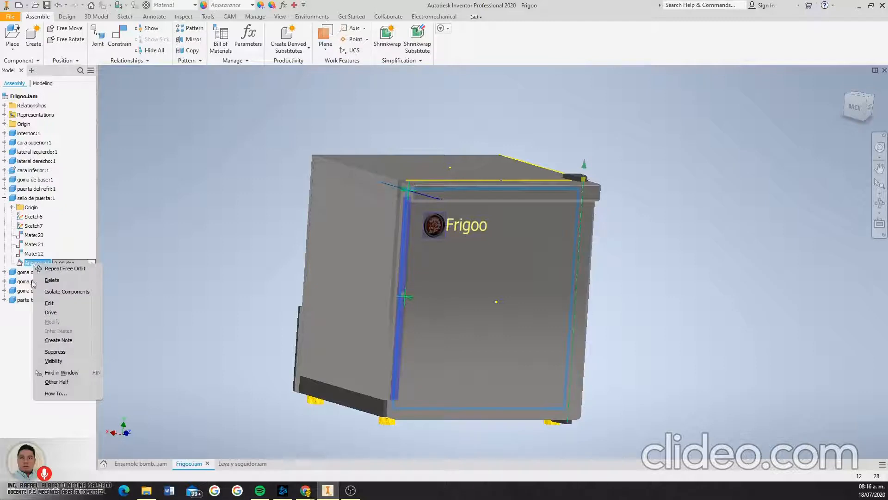
- Delete the existing angle constraint under sello de puerta:1 and swing the refrigerator door open
{"action": "left_click", "coordinate": [52, 280]}
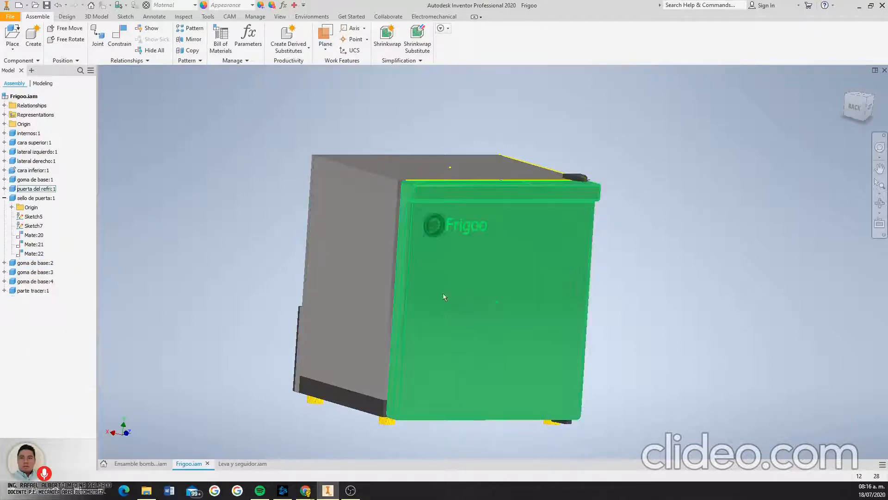
{"action": "left_click_drag", "start_coordinate": [457, 205], "coordinate": [373, 296]}
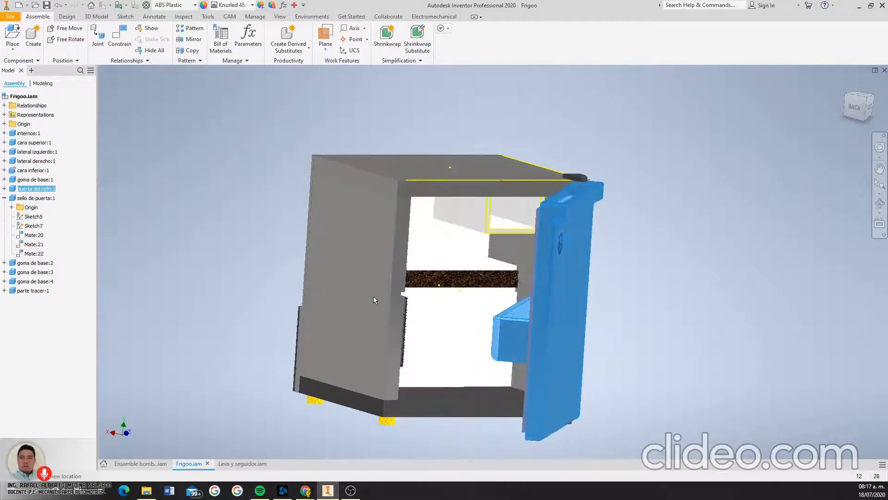
{"action": "left_click", "coordinate": [879, 203]}
{"action": "left_click_drag", "start_coordinate": [430, 332], "coordinate": [426, 349]}
{"action": "scroll", "coordinate": [496, 342], "scroll_direction": "up", "scroll_amount": 5}
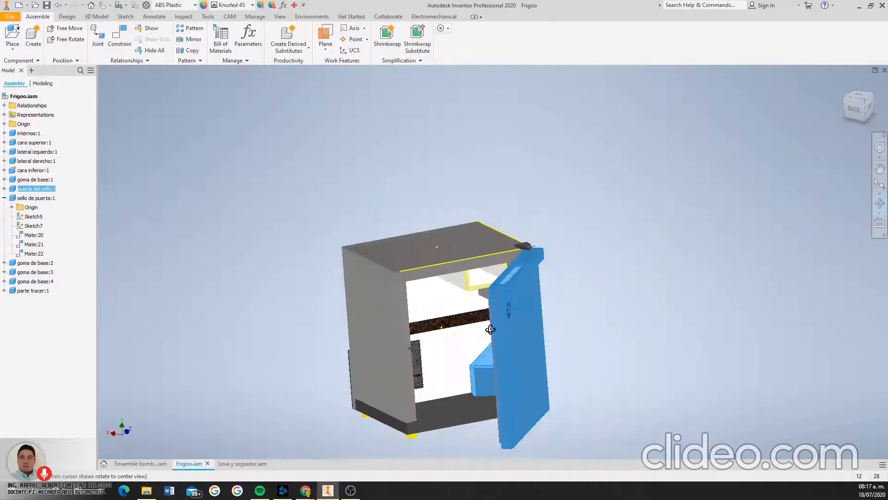
{"action": "scroll", "coordinate": [497, 341], "scroll_direction": "down", "scroll_amount": 4}
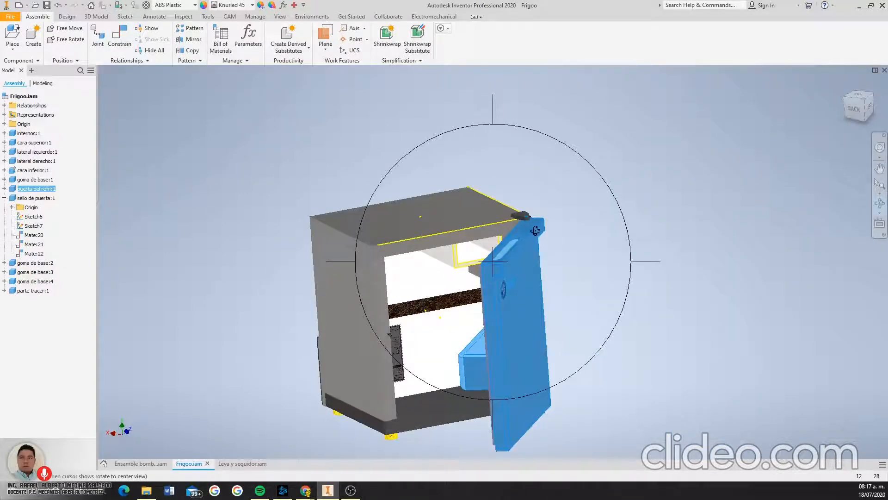
{"action": "key", "text": "Escape"}
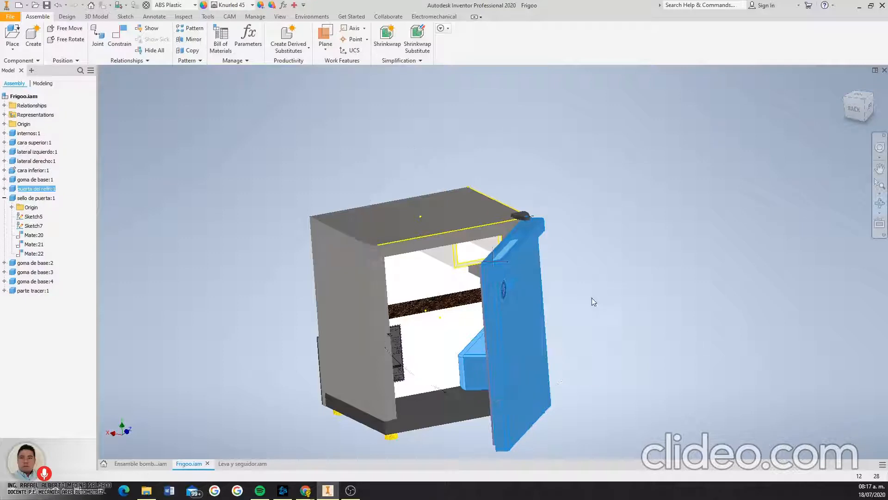
- Examine the upper hinge up close and swing the door further open to expose its inner side
{"action": "scroll", "coordinate": [509, 287], "scroll_direction": "down", "scroll_amount": 5}
{"action": "left_click_drag", "start_coordinate": [527, 293], "coordinate": [517, 265]}
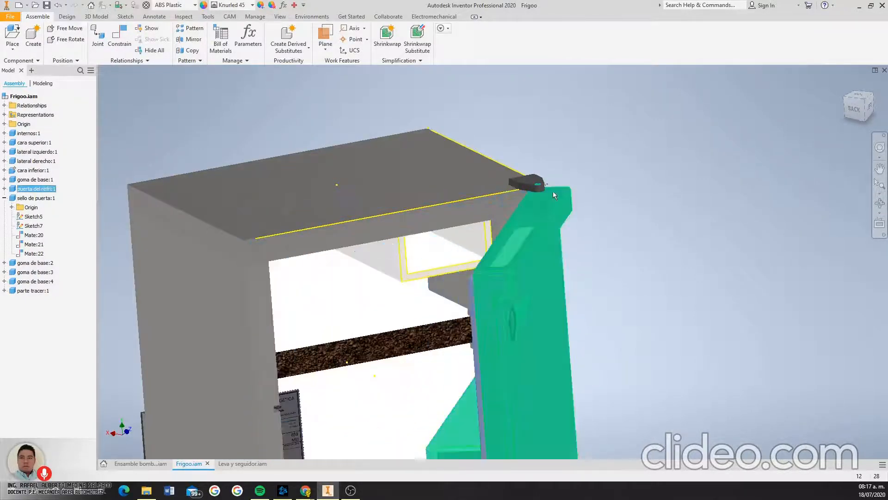
{"action": "scroll", "coordinate": [538, 185], "scroll_direction": "down", "scroll_amount": 5}
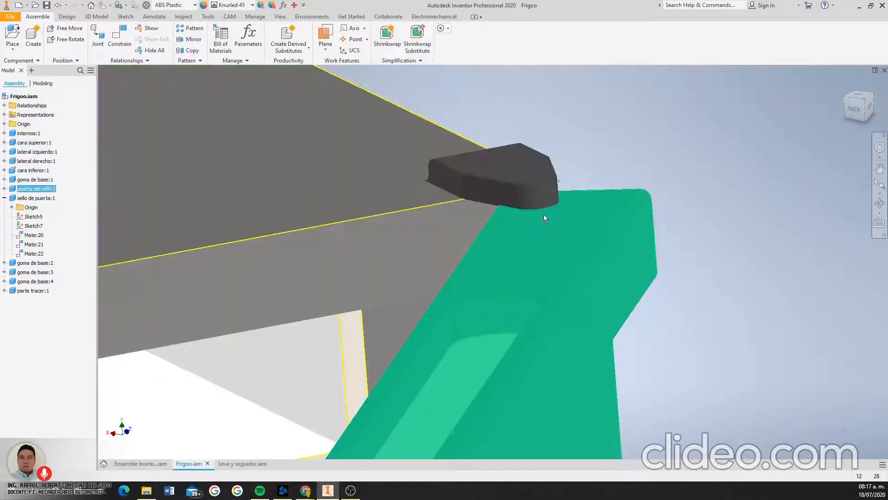
{"action": "scroll", "coordinate": [550, 172], "scroll_direction": "up", "scroll_amount": 8}
{"action": "left_click_drag", "start_coordinate": [491, 321], "coordinate": [411, 375]}
{"action": "key", "text": "Escape"}
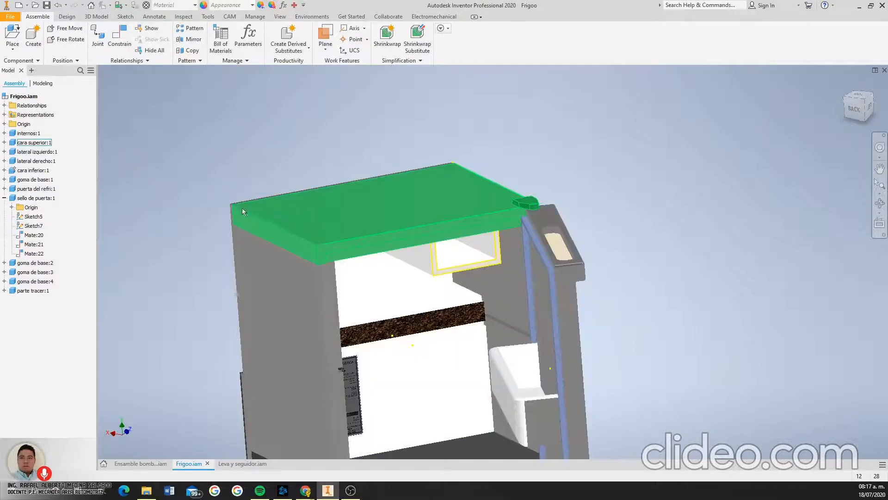
- Start an angle constraint with the explicit reference vector solution, using the door seal's inner face as the first selection
{"action": "left_click", "coordinate": [122, 41]}
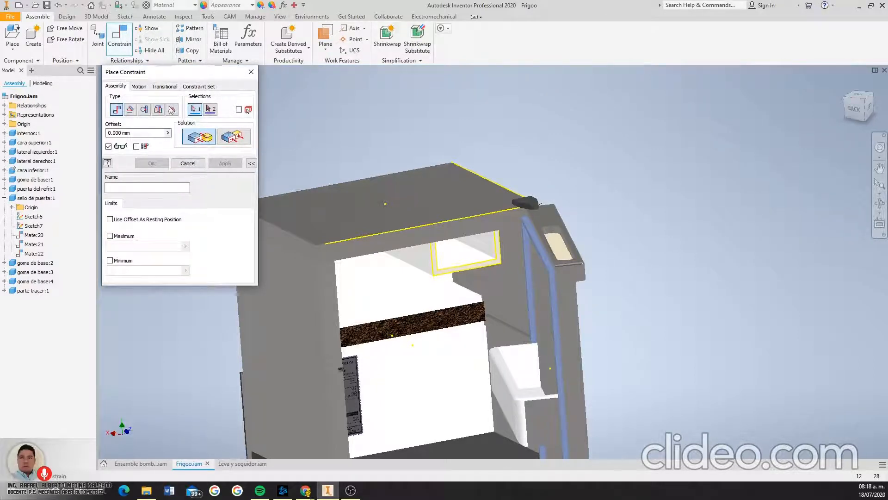
{"action": "left_click", "coordinate": [130, 111]}
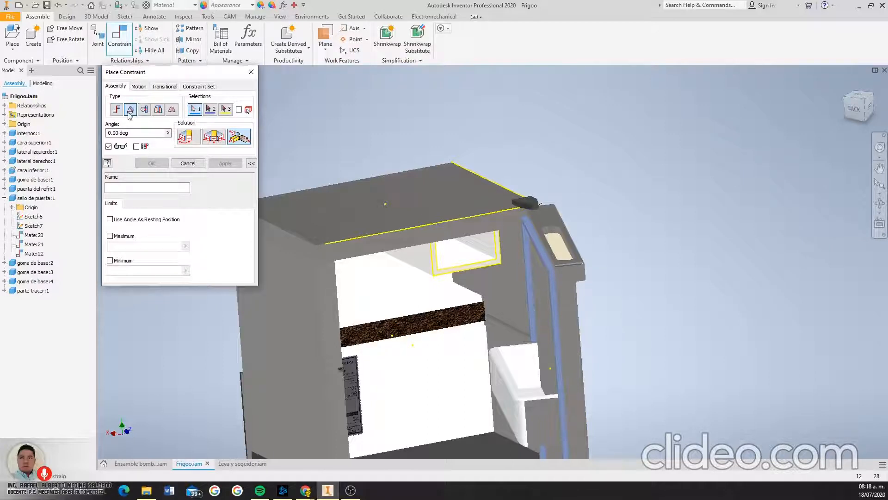
{"action": "left_click", "coordinate": [251, 164]}
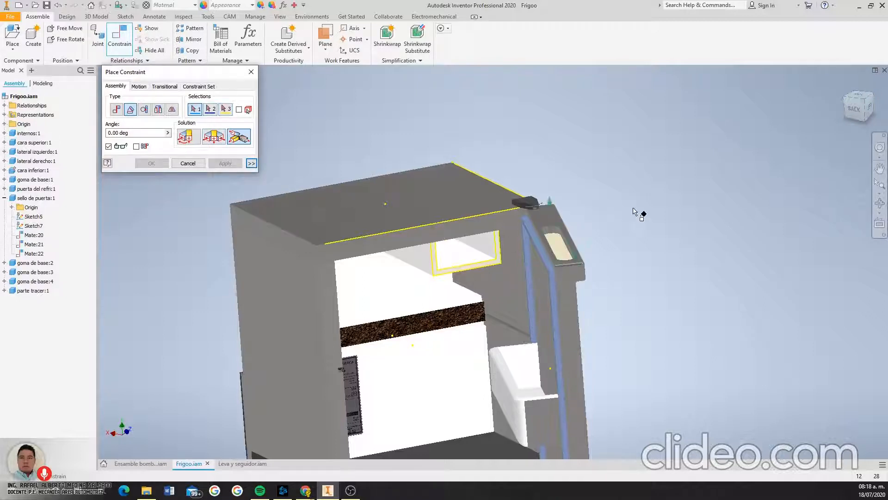
{"action": "left_click", "coordinate": [880, 203]}
{"action": "left_click_drag", "start_coordinate": [410, 359], "coordinate": [435, 349]}
{"action": "scroll", "coordinate": [645, 199], "scroll_direction": "down", "scroll_amount": 5}
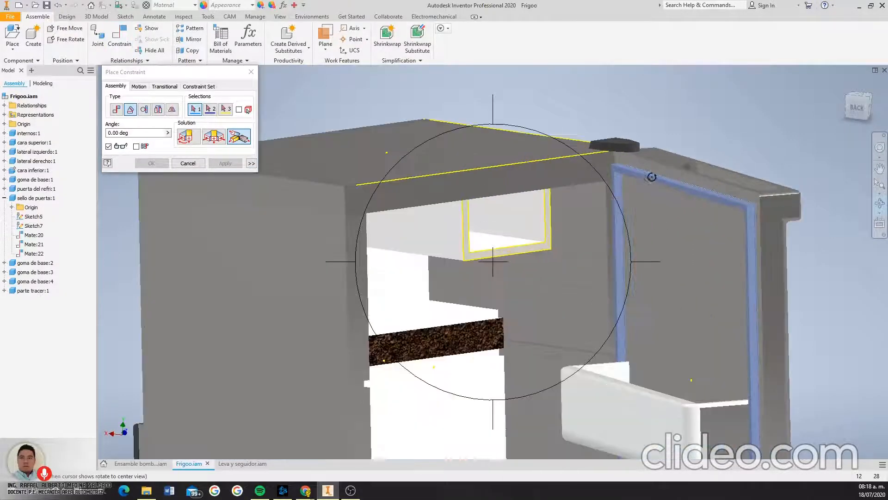
{"action": "key", "text": "Escape"}
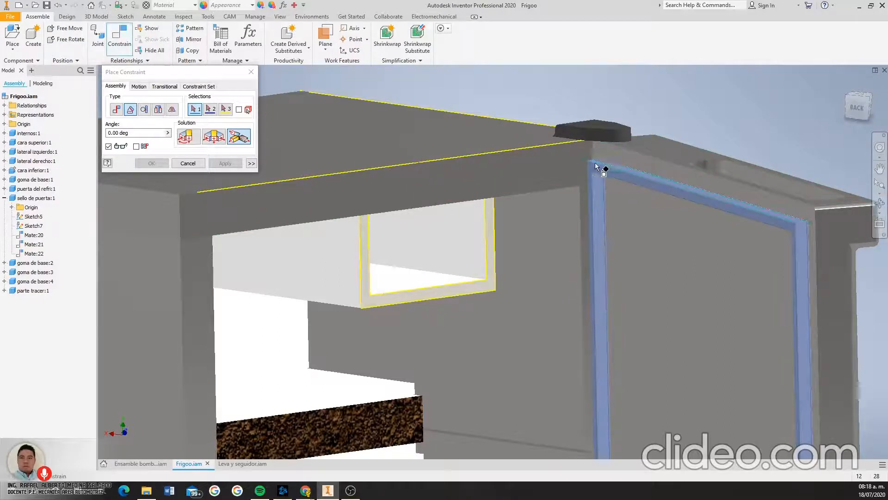
{"action": "scroll", "coordinate": [624, 167], "scroll_direction": "down", "scroll_amount": 2}
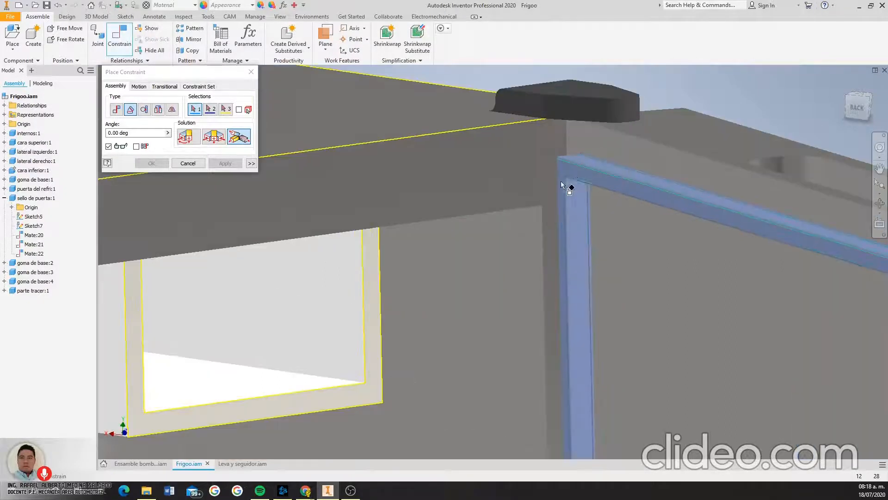
{"action": "scroll", "coordinate": [562, 178], "scroll_direction": "down", "scroll_amount": 1}
{"action": "left_click", "coordinate": [574, 172]}
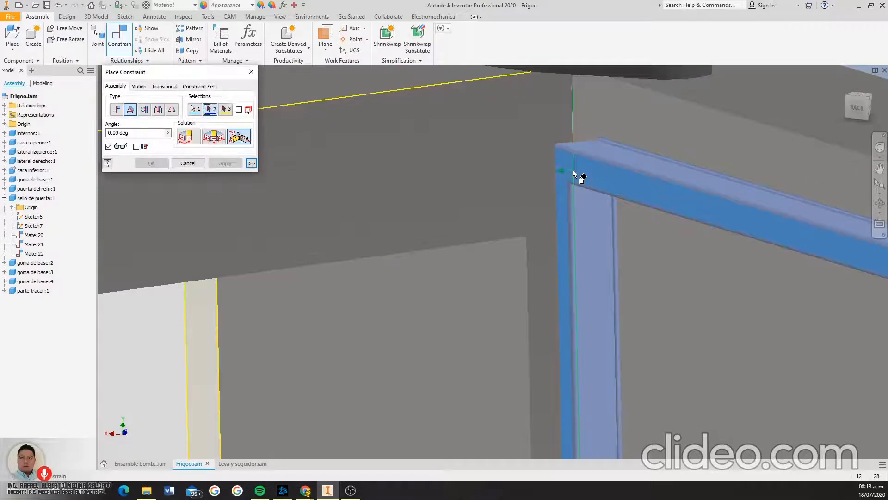
- Choose the cabinet's narrow front face on the side opposite the hinge as the angle constraint's second selection
{"action": "scroll", "coordinate": [574, 173], "scroll_direction": "up", "scroll_amount": 3}
{"action": "left_click", "coordinate": [880, 202]}
{"action": "scroll", "coordinate": [372, 289], "scroll_direction": "up", "scroll_amount": 5}
{"action": "left_click_drag", "start_coordinate": [381, 300], "coordinate": [383, 331]}
{"action": "scroll", "coordinate": [359, 367], "scroll_direction": "up", "scroll_amount": 5}
{"action": "scroll", "coordinate": [350, 412], "scroll_direction": "down", "scroll_amount": 5}
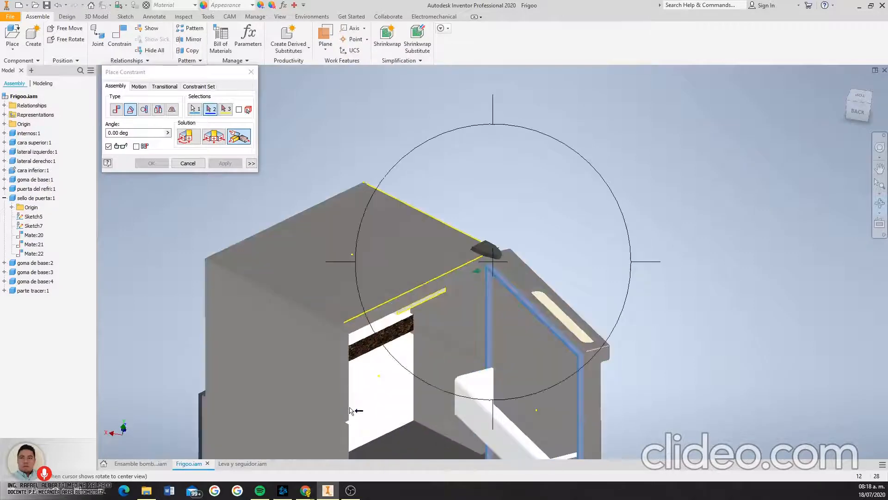
{"action": "scroll", "coordinate": [343, 399], "scroll_direction": "down", "scroll_amount": 5}
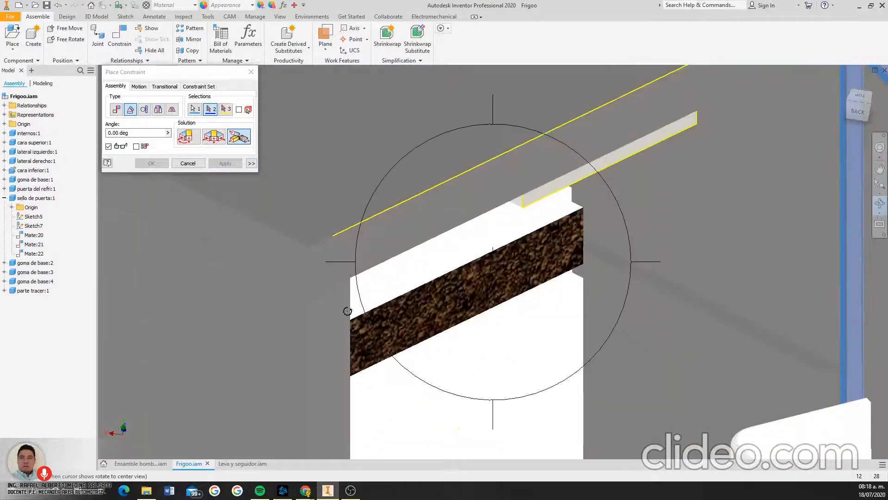
{"action": "key", "text": "Escape"}
{"action": "left_click", "coordinate": [344, 293]}
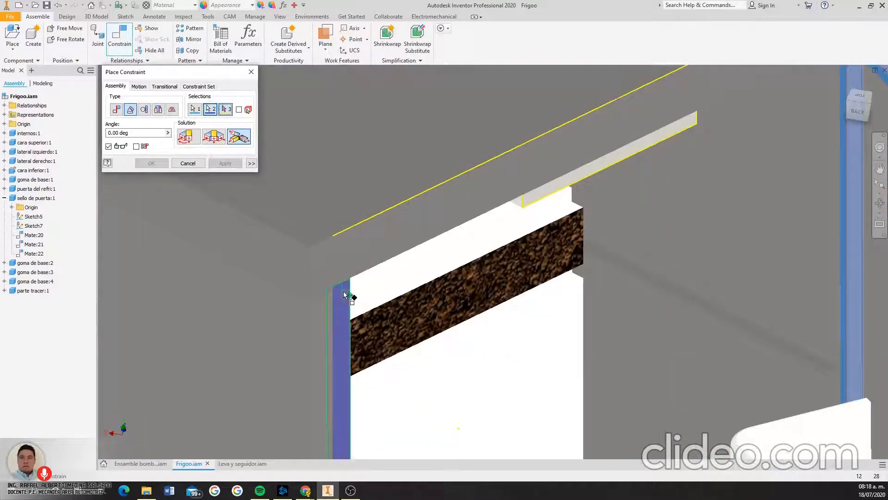
- Use the upper hinge's rounded end axis as the reference vector and apply the angle constraint at 0.00 deg
{"action": "scroll", "coordinate": [410, 266], "scroll_direction": "up", "scroll_amount": 5}
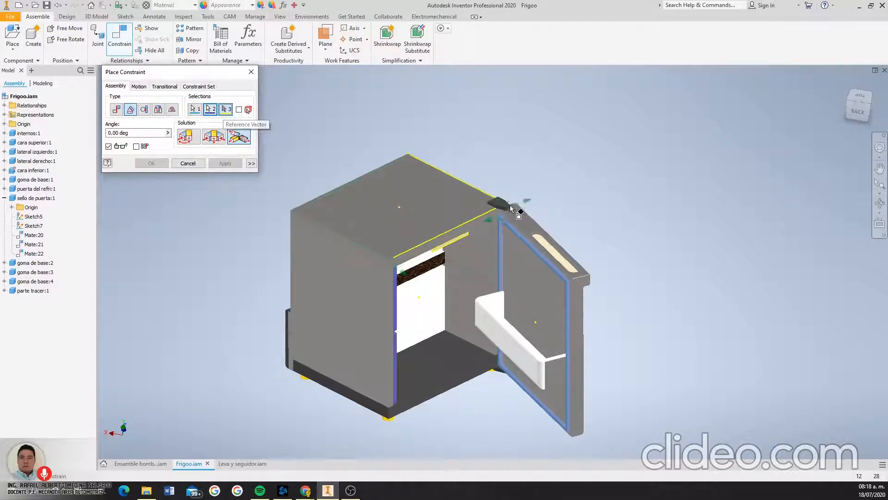
{"action": "scroll", "coordinate": [506, 201], "scroll_direction": "down", "scroll_amount": 5}
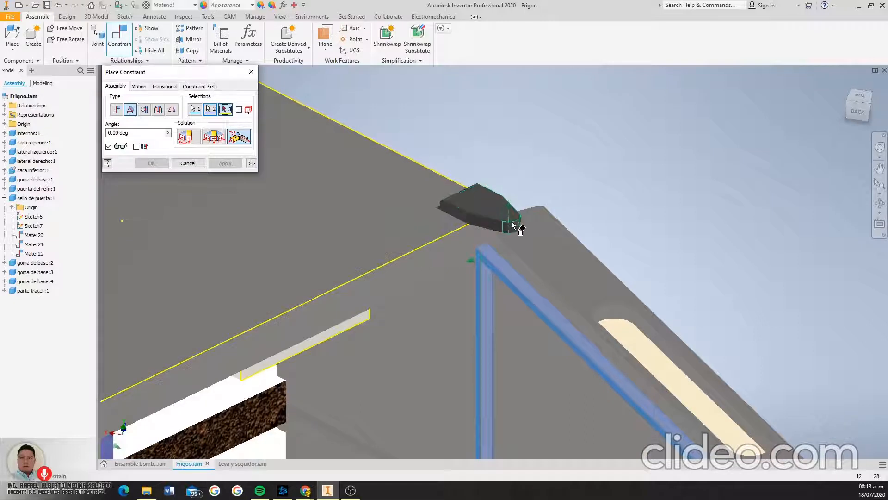
{"action": "scroll", "coordinate": [507, 222], "scroll_direction": "down", "scroll_amount": 2}
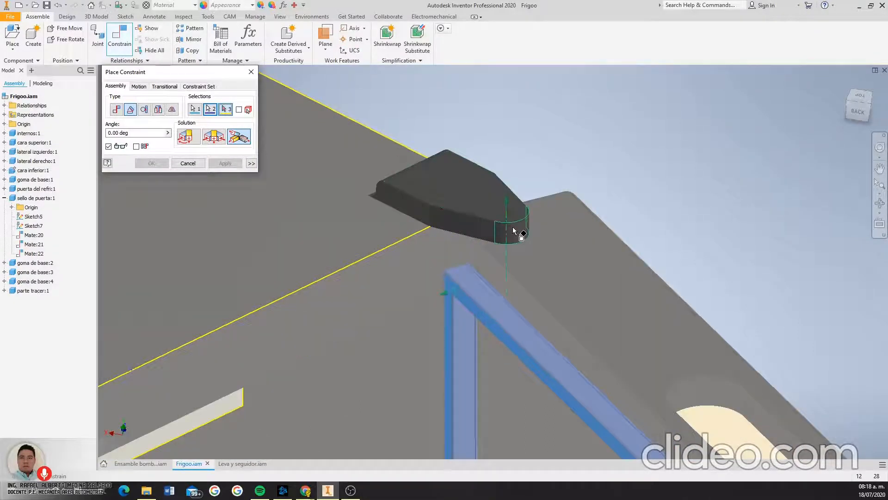
{"action": "left_click", "coordinate": [514, 231]}
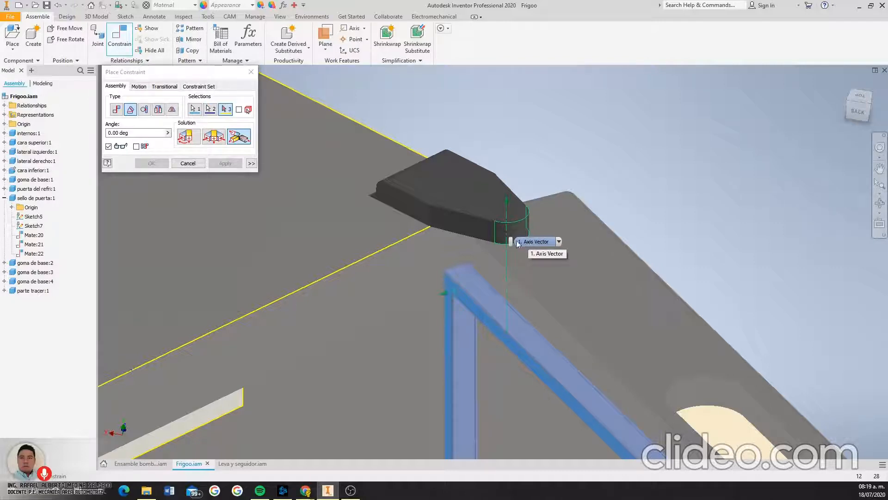
{"action": "scroll", "coordinate": [521, 244], "scroll_direction": "up", "scroll_amount": 2}
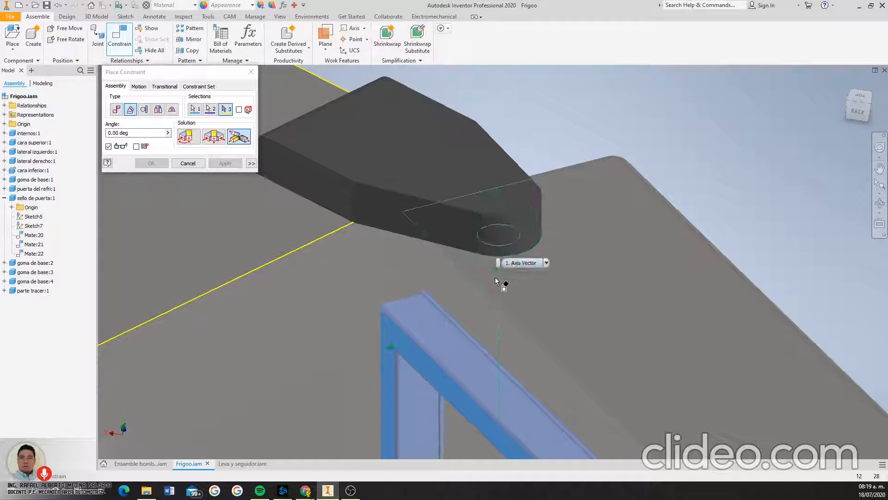
{"action": "left_click", "coordinate": [492, 243]}
{"action": "scroll", "coordinate": [457, 255], "scroll_direction": "down", "scroll_amount": 3}
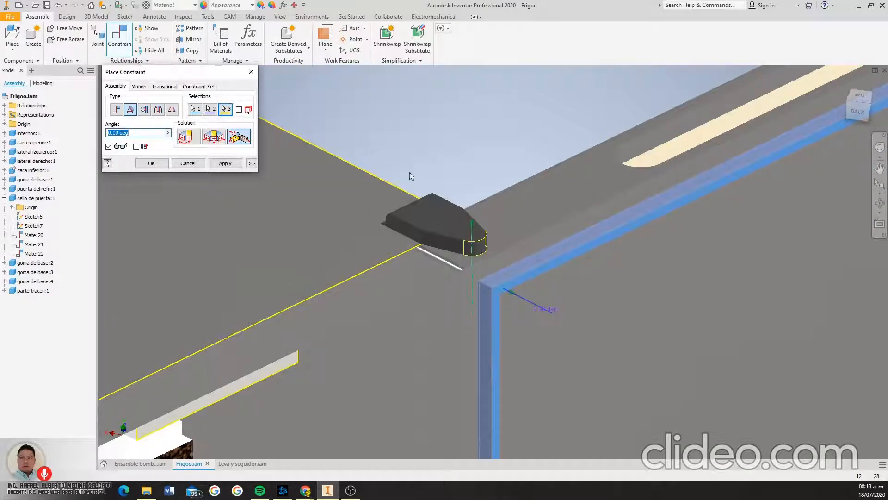
{"action": "scroll", "coordinate": [482, 187], "scroll_direction": "down", "scroll_amount": 5}
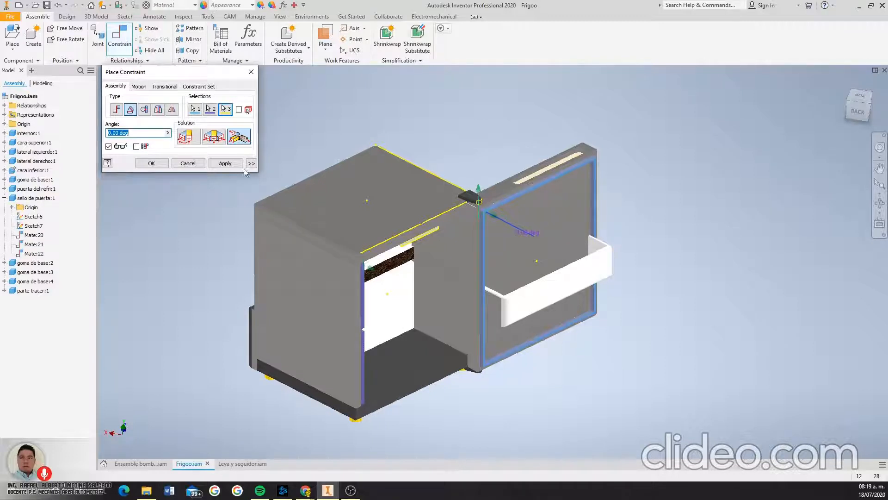
{"action": "left_click", "coordinate": [225, 163]}
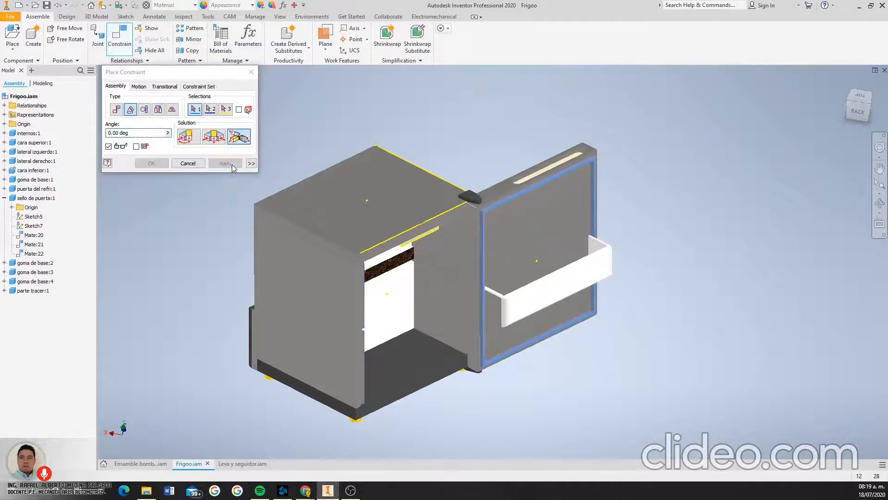
{"action": "key", "text": "Escape"}
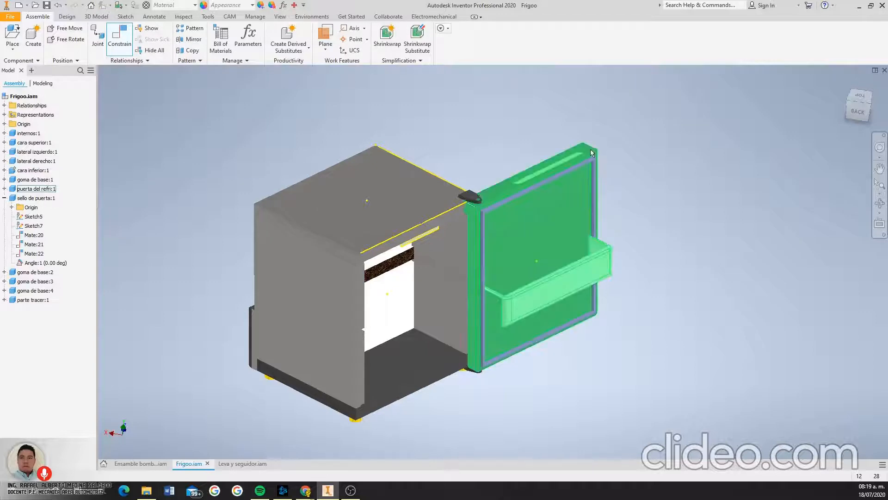
- Try to move the refrigerator door to test the new angle constraint
{"action": "left_click", "coordinate": [598, 191]}
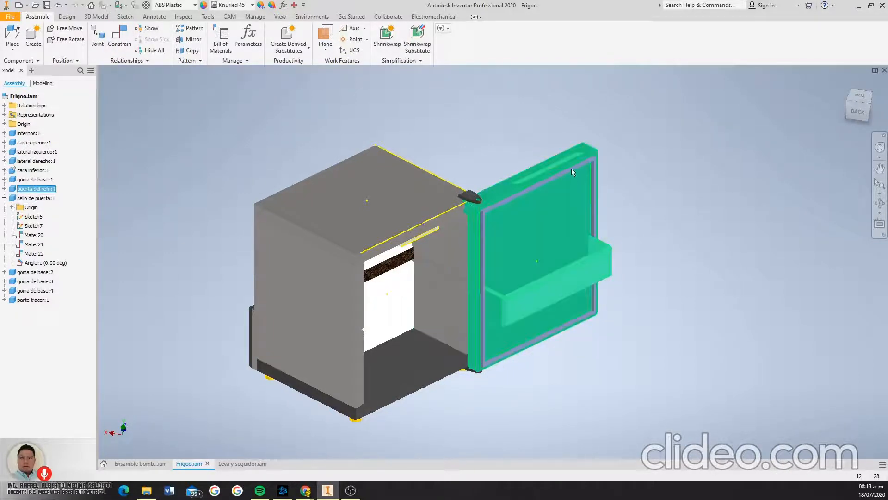
{"action": "left_click", "coordinate": [509, 204]}
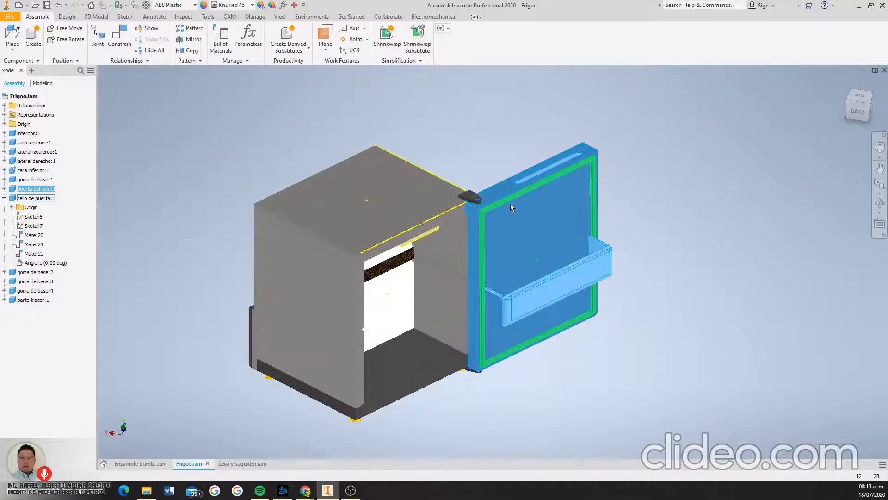
{"action": "mouse_move", "coordinate": [510, 203]}
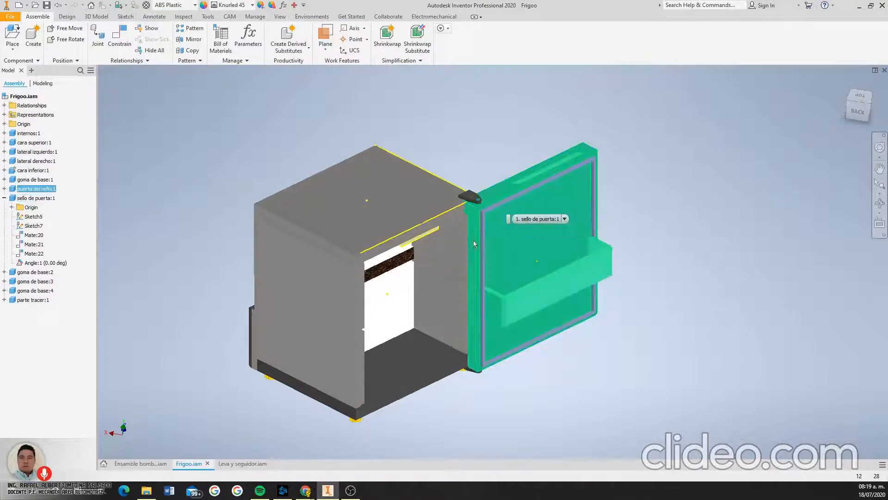
{"action": "left_click_drag", "start_coordinate": [549, 168], "coordinate": [549, 143]}
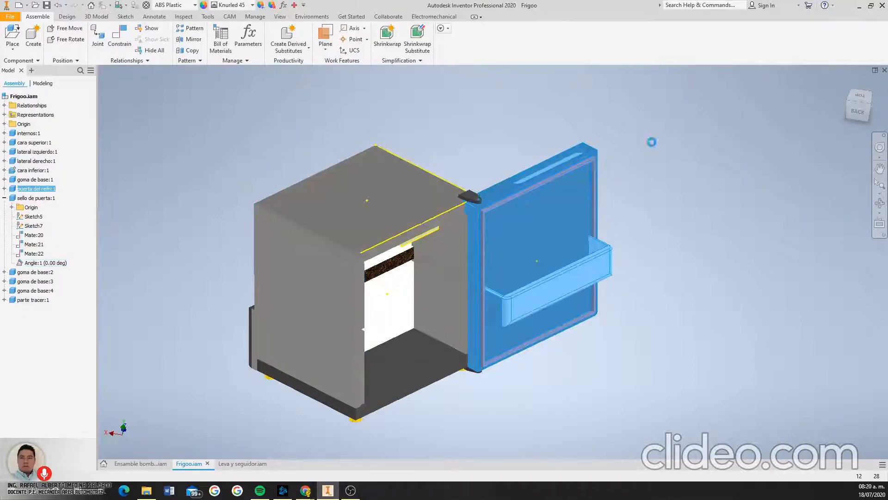
{"action": "left_click", "coordinate": [197, 279]}
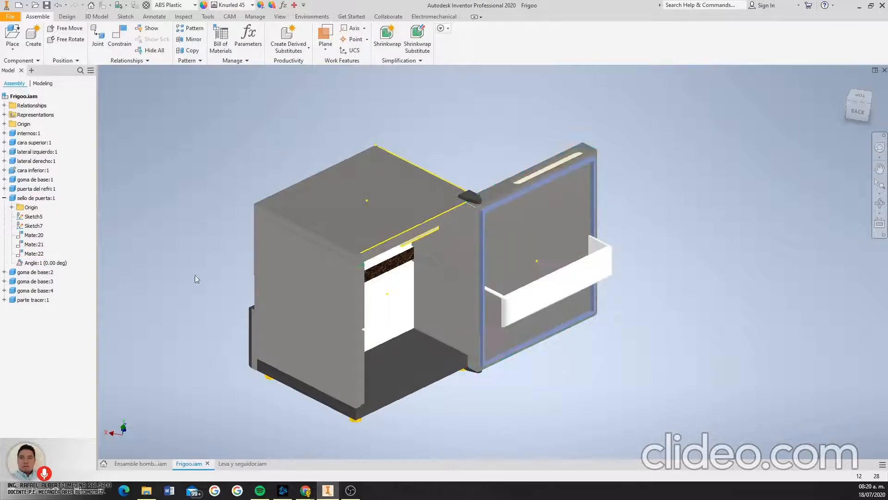
{"action": "right_click", "coordinate": [58, 264]}
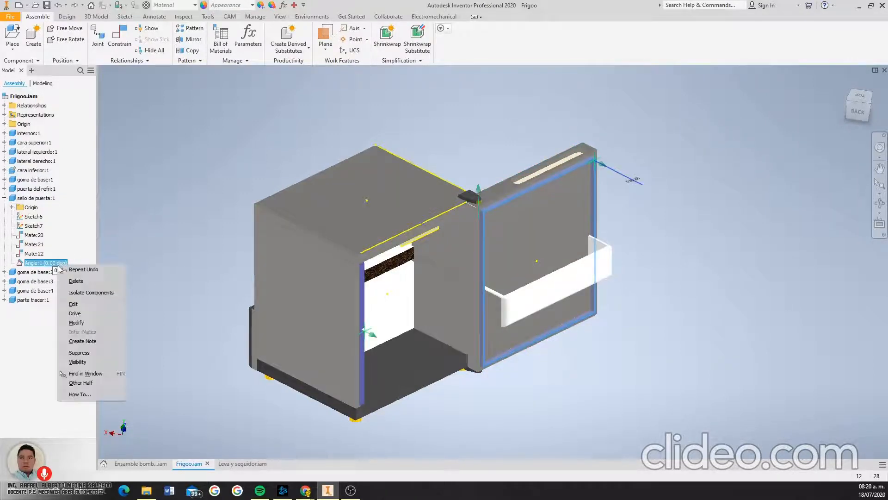
{"action": "left_click", "coordinate": [76, 323]}
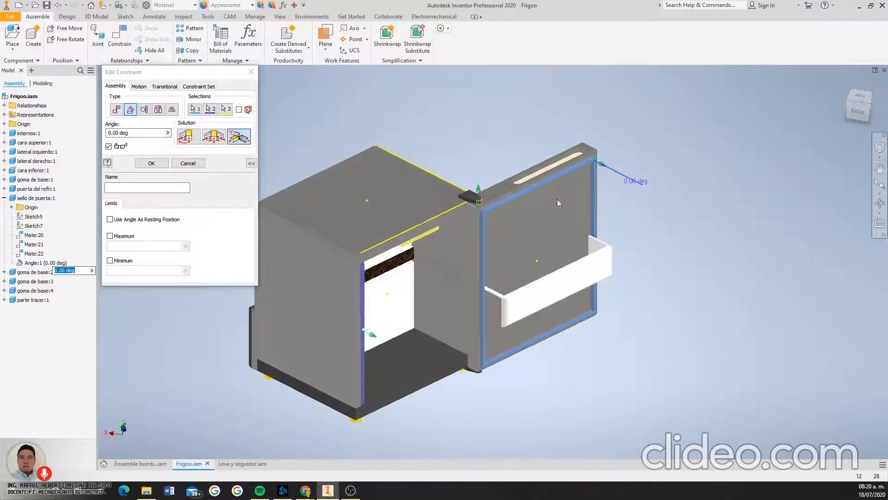
{"action": "left_click", "coordinate": [211, 78]}
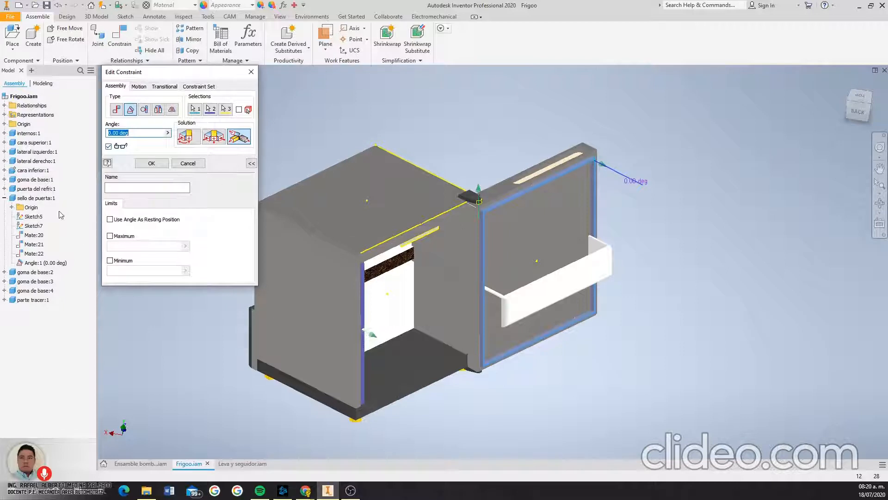
{"action": "left_click", "coordinate": [252, 71]}
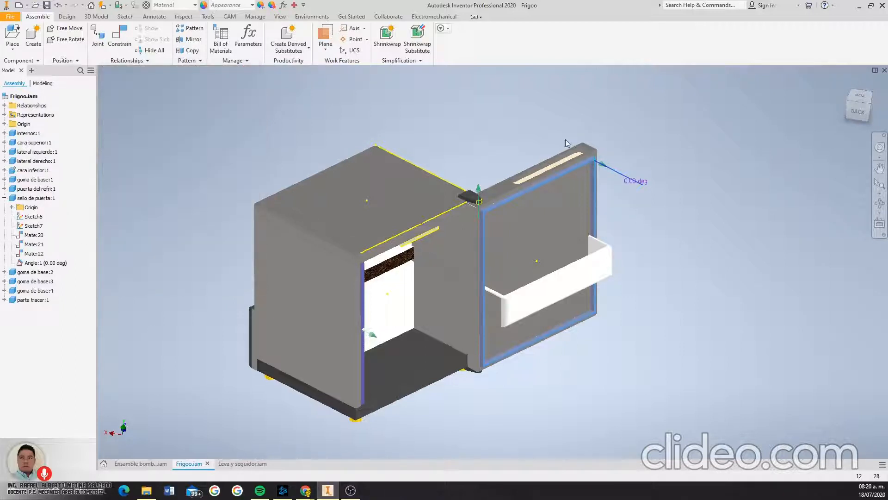
{"action": "scroll", "coordinate": [555, 180], "scroll_direction": "up", "scroll_amount": 3}
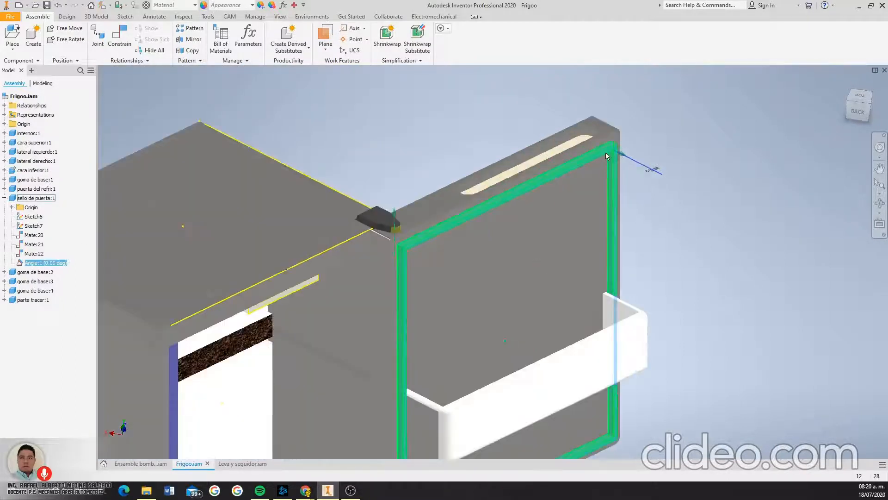
{"action": "scroll", "coordinate": [605, 154], "scroll_direction": "down", "scroll_amount": 3}
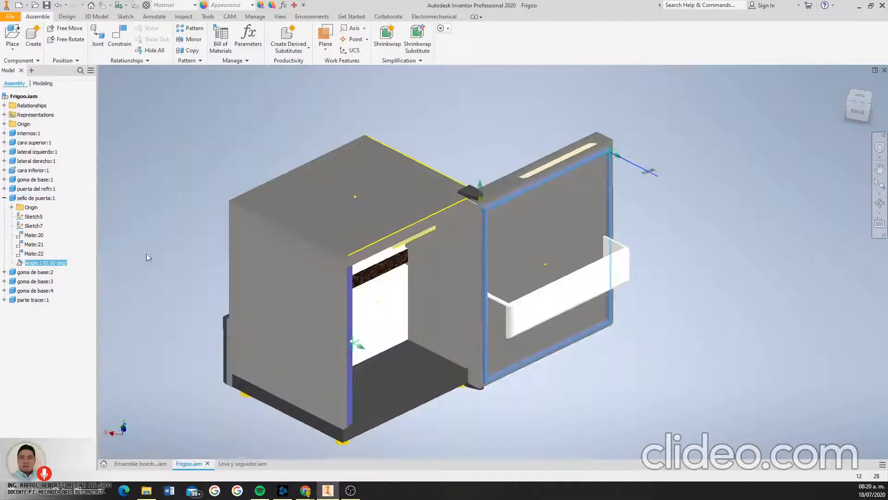
{"action": "left_click", "coordinate": [4, 197]}
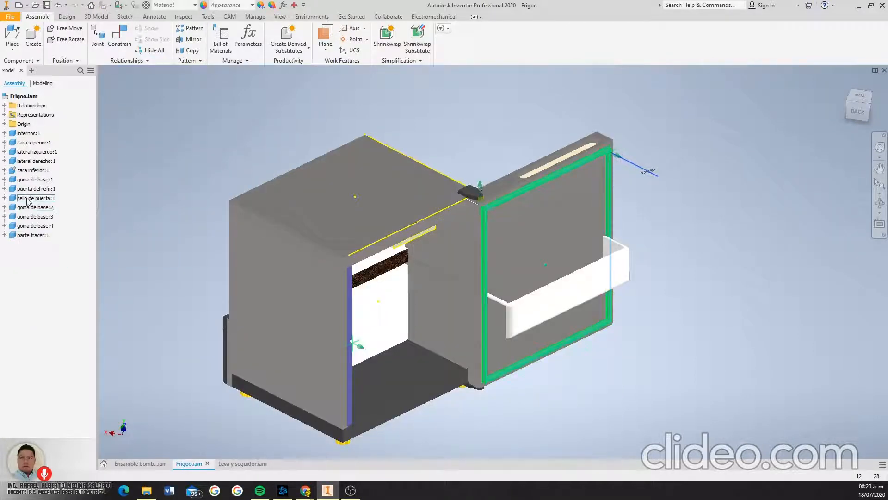
{"action": "left_click", "coordinate": [4, 198]}
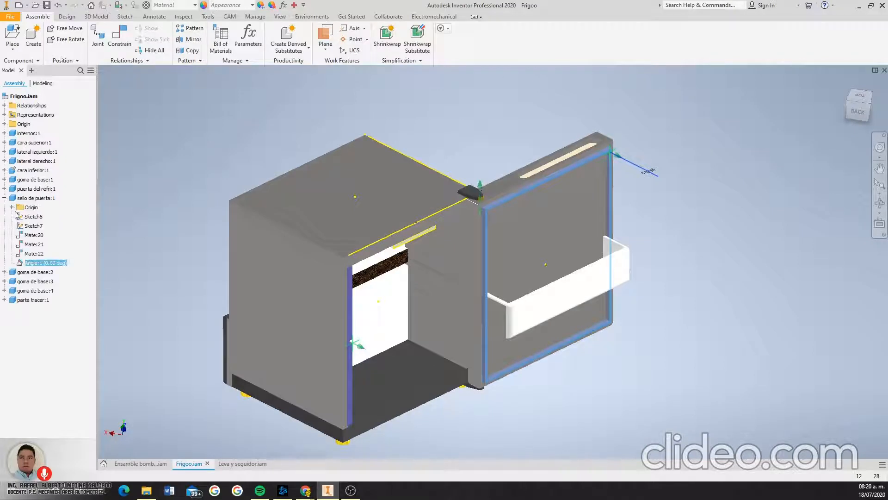
- Open the door seal's angle constraint for editing and expand its limit settings
{"action": "left_click", "coordinate": [36, 262]}
{"action": "right_click", "coordinate": [36, 267]}
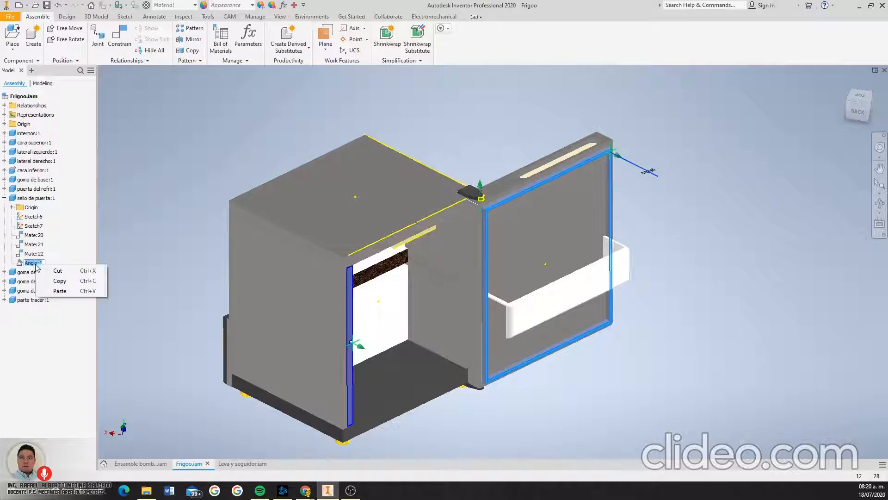
{"action": "left_click", "coordinate": [22, 264]}
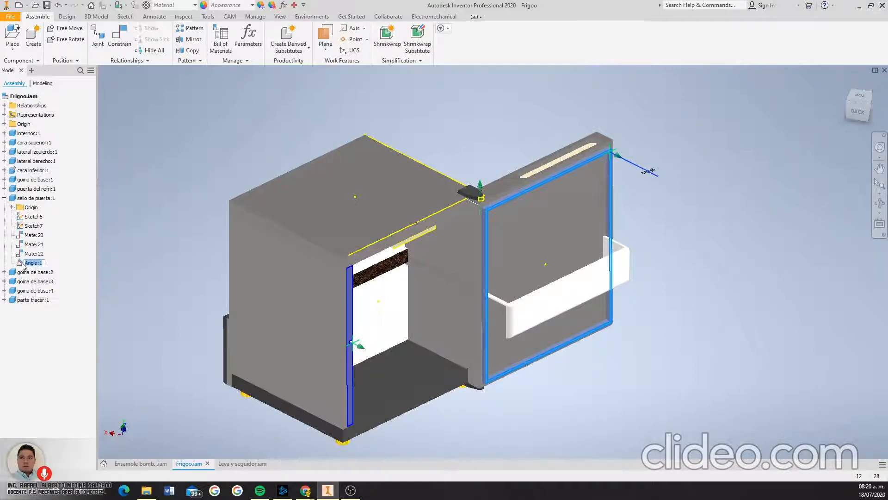
{"action": "right_click", "coordinate": [20, 263]}
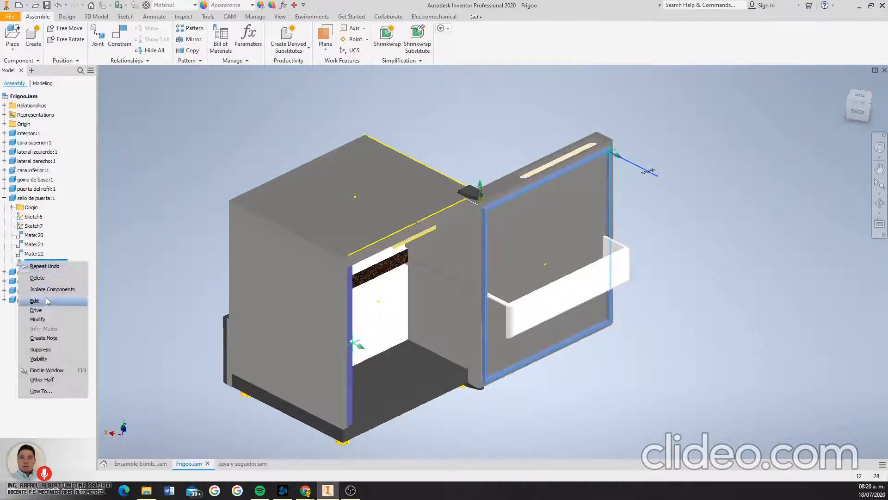
{"action": "left_click", "coordinate": [50, 301]}
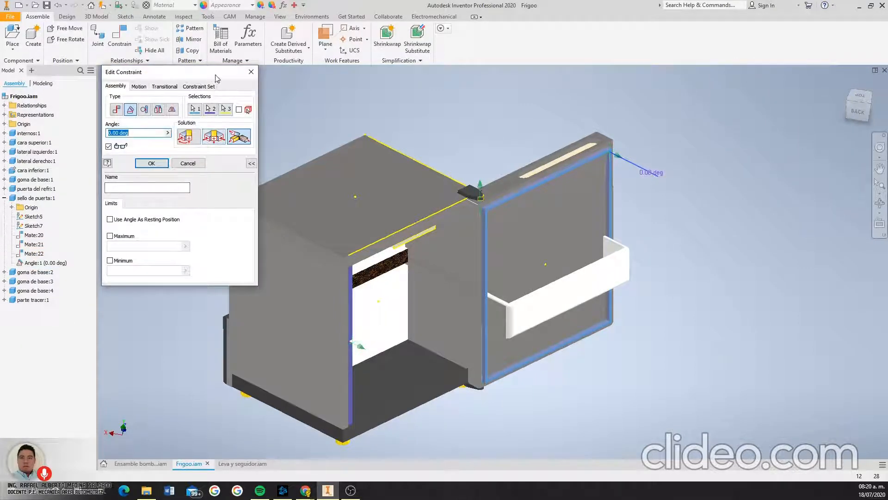
{"action": "left_click", "coordinate": [251, 164]}
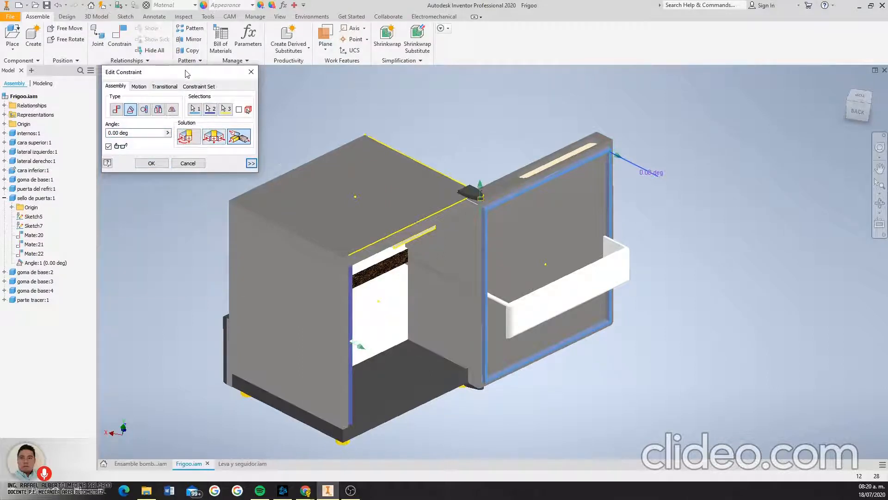
{"action": "mouse_move", "coordinate": [177, 73]}
{"action": "left_mouse_down"}
{"action": "mouse_move", "coordinate": [227, 86]}
{"action": "mouse_move", "coordinate": [190, 83]}
{"action": "mouse_move", "coordinate": [178, 73]}
{"action": "left_mouse_up"}
{"action": "left_click", "coordinate": [251, 163]}
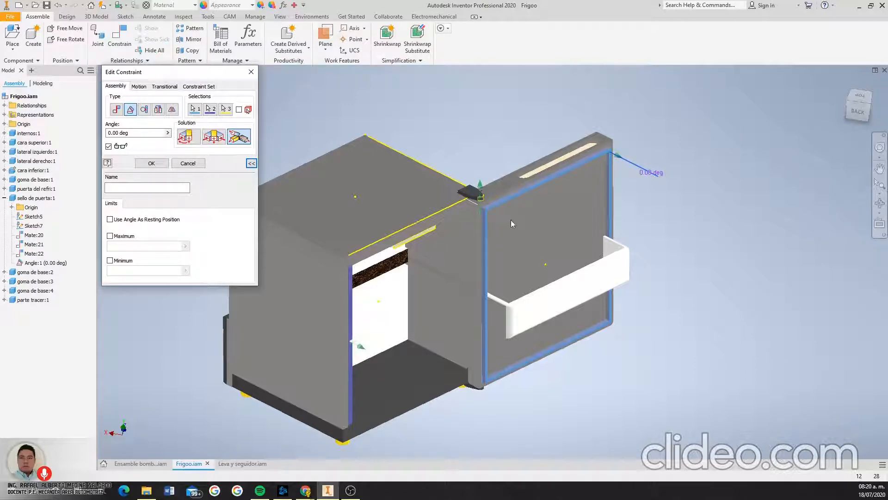
{"action": "left_click", "coordinate": [251, 163]}
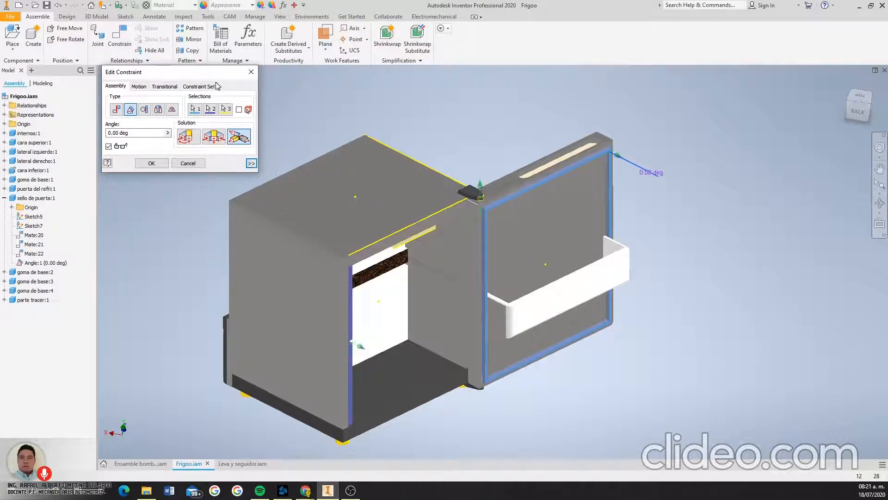
{"action": "left_click", "coordinate": [251, 163]}
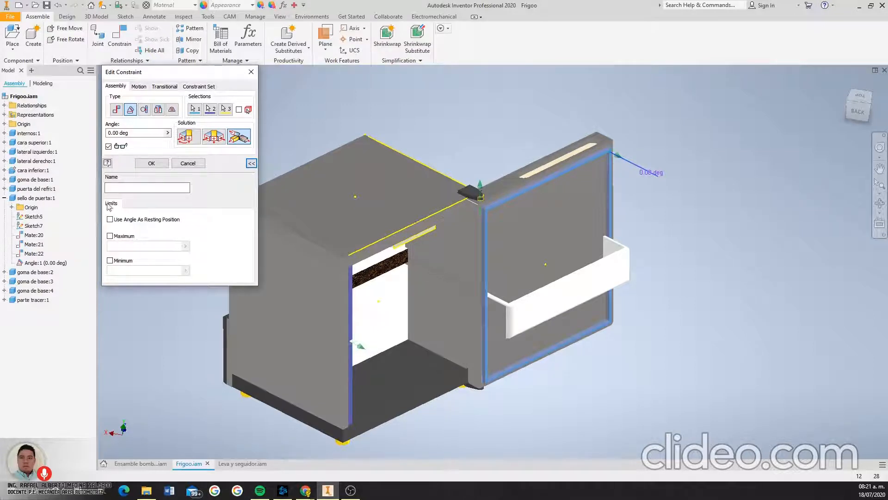
- Enable the angle constraint's limits with a maximum of 50 deg and a minimum of 0.00 deg, and apply them
{"action": "left_click", "coordinate": [110, 236]}
{"action": "left_click", "coordinate": [110, 236]}
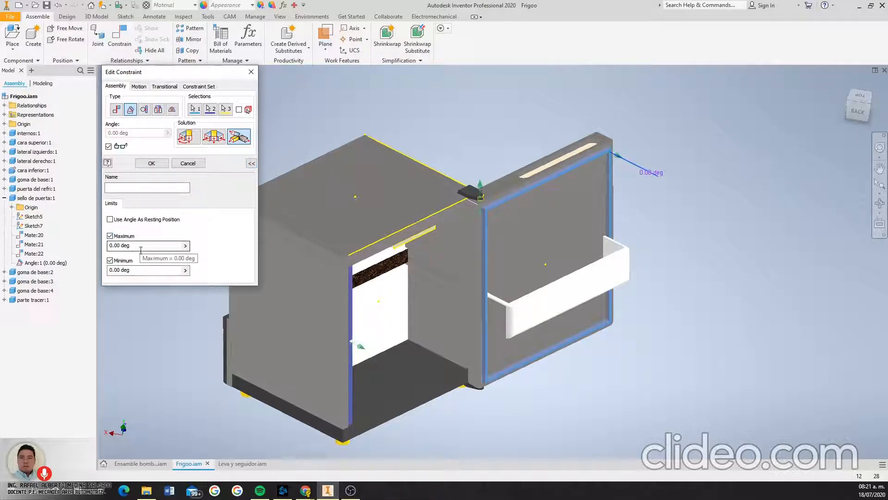
{"action": "left_click_drag", "start_coordinate": [141, 248], "coordinate": [90, 257]}
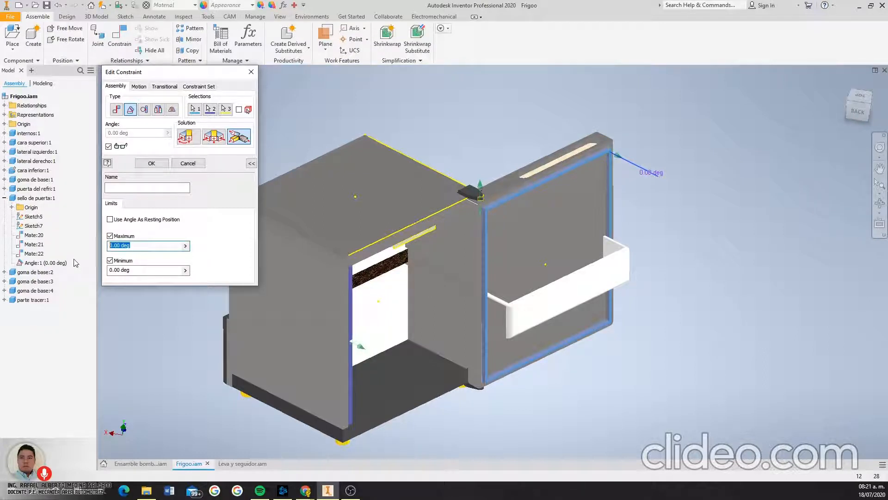
{"action": "type", "text": "50"}
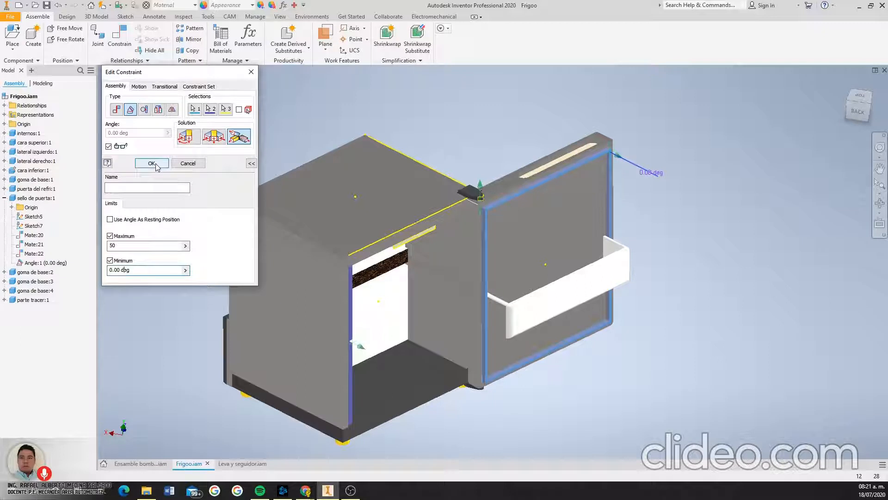
{"action": "left_click", "coordinate": [156, 163]}
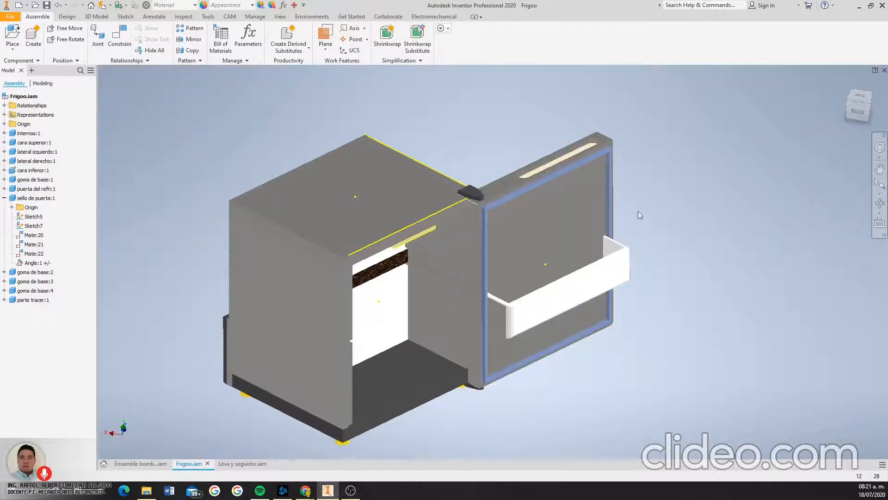
- Swing the refrigerator door back and forth to test its limited opening range
{"action": "left_click_drag", "start_coordinate": [606, 136], "coordinate": [620, 216]}
{"action": "scroll", "coordinate": [609, 134], "scroll_direction": "down", "scroll_amount": 4}
{"action": "scroll", "coordinate": [604, 141], "scroll_direction": "up", "scroll_amount": 3}
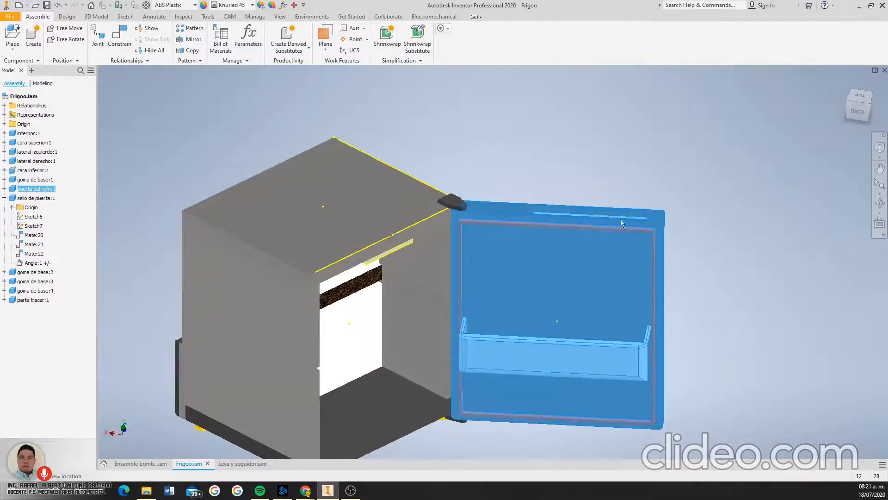
{"action": "left_click_drag", "start_coordinate": [605, 285], "coordinate": [334, 156]}
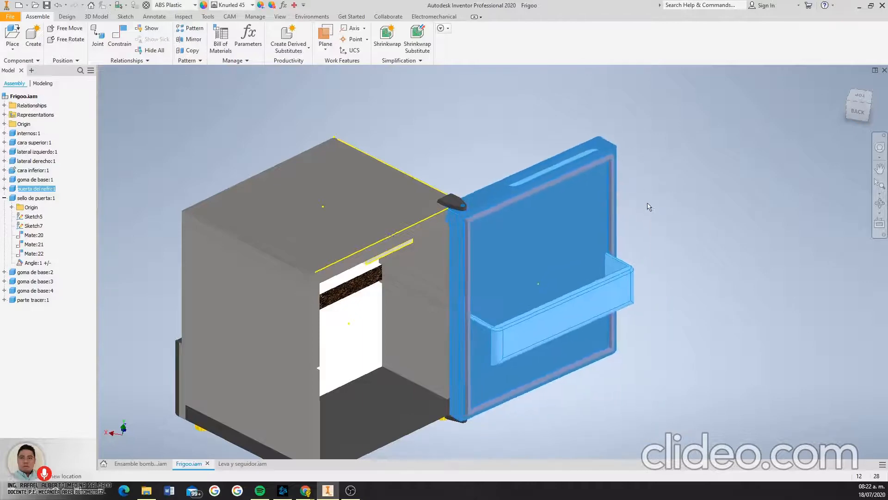
- Swing the door wide open and examine from above how its edge meets the cabinet at the upper hinge
{"action": "left_click", "coordinate": [880, 204]}
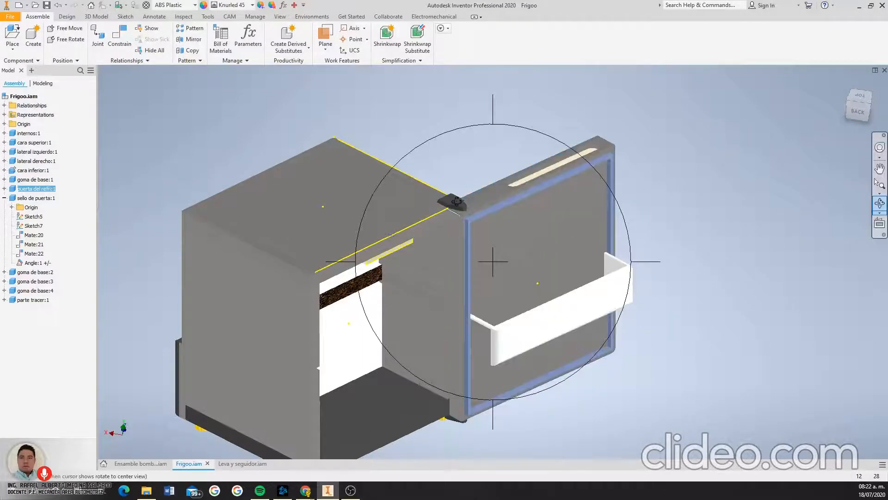
{"action": "scroll", "coordinate": [484, 208], "scroll_direction": "down", "scroll_amount": 3}
{"action": "scroll", "coordinate": [484, 208], "scroll_direction": "up", "scroll_amount": 5}
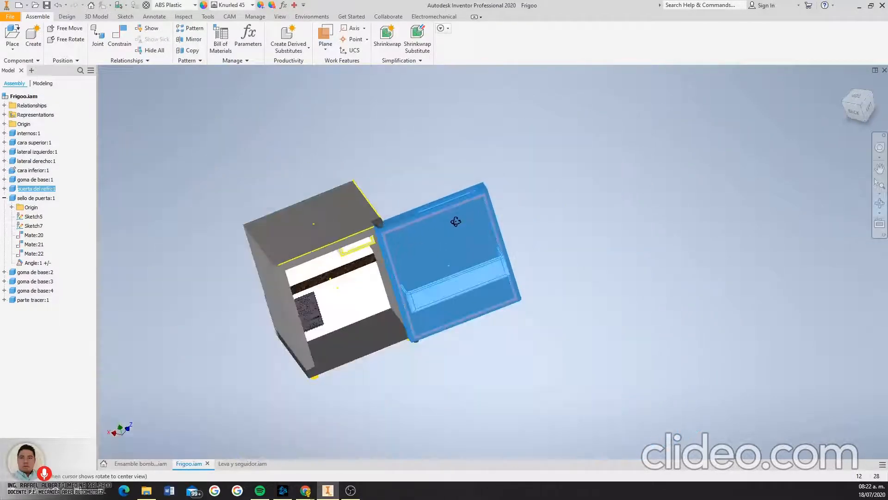
{"action": "mouse_move", "coordinate": [439, 232]}
{"action": "left_mouse_down"}
{"action": "mouse_move", "coordinate": [391, 256]}
{"action": "mouse_move", "coordinate": [424, 263]}
{"action": "mouse_move", "coordinate": [435, 245]}
{"action": "left_mouse_up"}
{"action": "scroll", "coordinate": [455, 156], "scroll_direction": "down", "scroll_amount": 2}
{"action": "scroll", "coordinate": [410, 200], "scroll_direction": "down", "scroll_amount": 5}
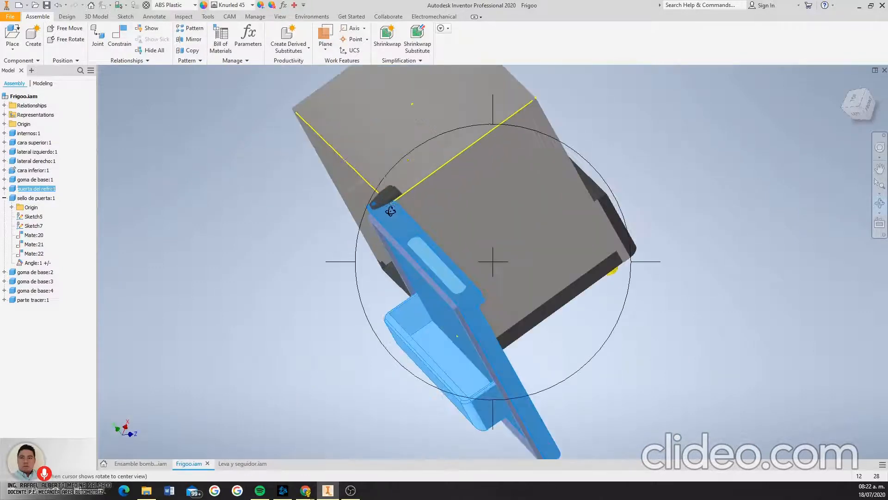
{"action": "left_click_drag", "start_coordinate": [417, 245], "coordinate": [373, 290]}
{"action": "scroll", "coordinate": [373, 290], "scroll_direction": "up", "scroll_amount": 5}
{"action": "scroll", "coordinate": [374, 288], "scroll_direction": "down", "scroll_amount": 5}
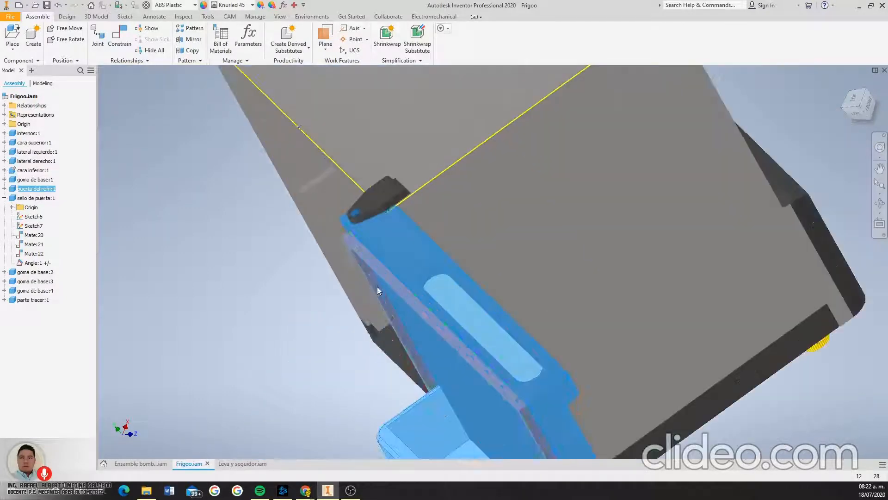
{"action": "left_click_drag", "start_coordinate": [389, 255], "coordinate": [334, 441]}
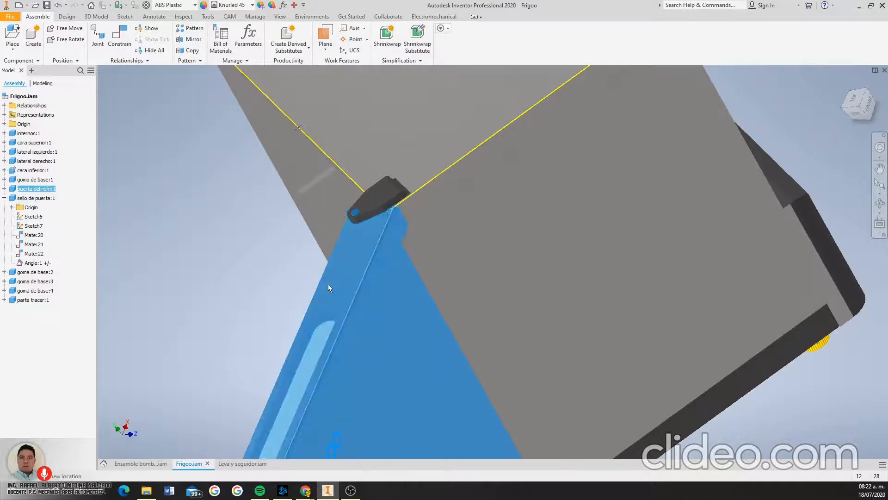
{"action": "scroll", "coordinate": [395, 248], "scroll_direction": "down", "scroll_amount": 3}
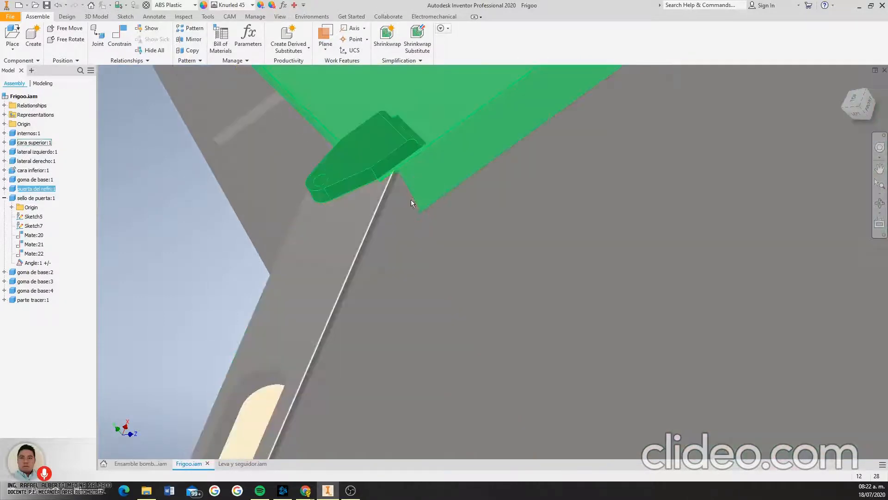
{"action": "scroll", "coordinate": [402, 185], "scroll_direction": "down", "scroll_amount": 3}
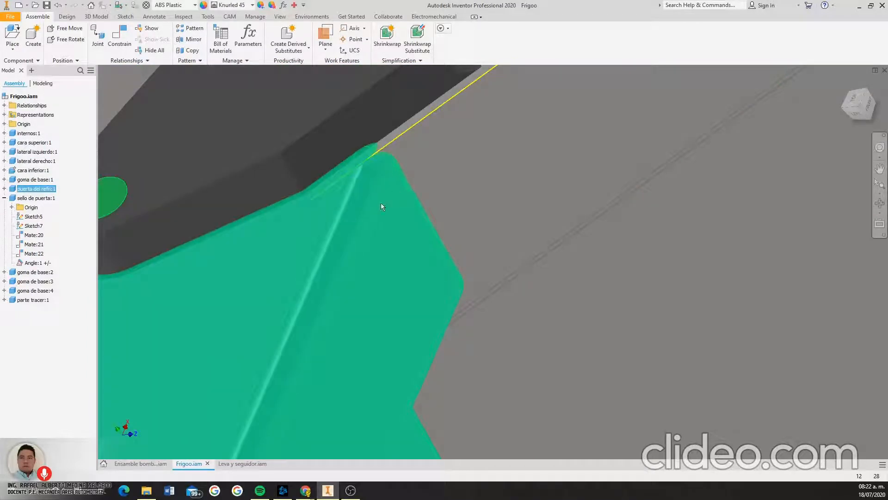
{"action": "scroll", "coordinate": [395, 191], "scroll_direction": "up", "scroll_amount": 8}
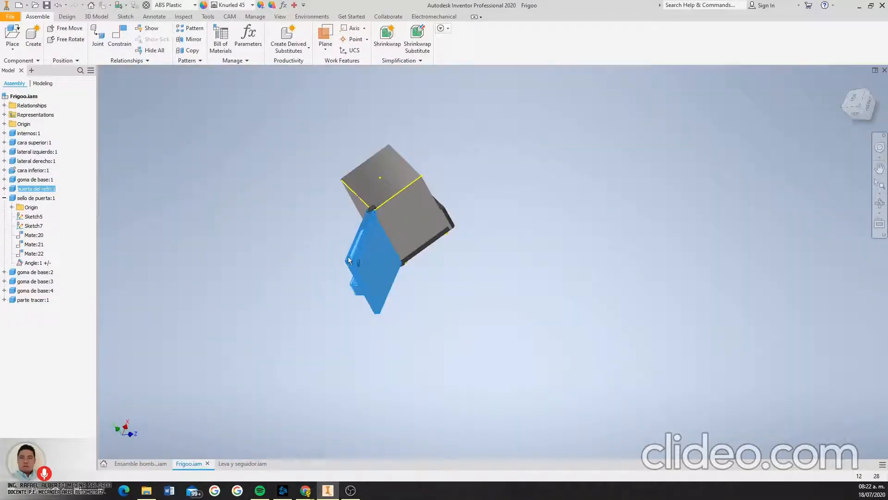
- Reopen the angle constraint of the door seal for editing
{"action": "double_click", "coordinate": [34, 263]}
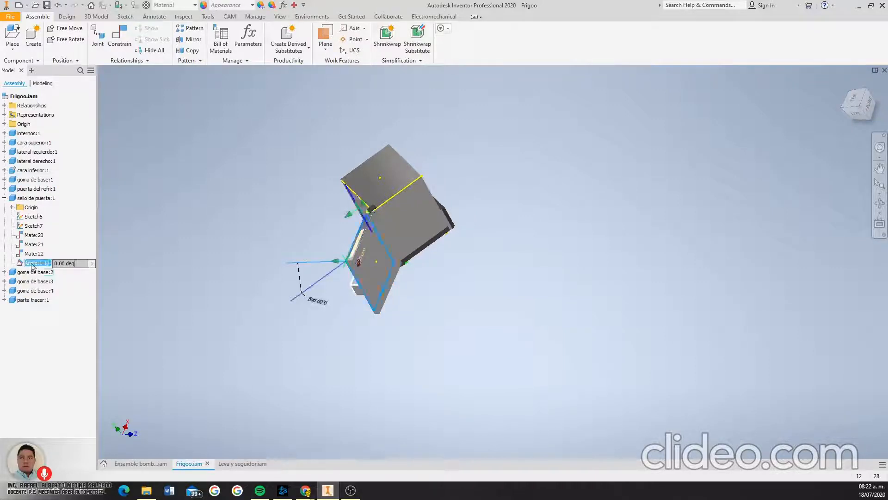
{"action": "right_click", "coordinate": [33, 265]}
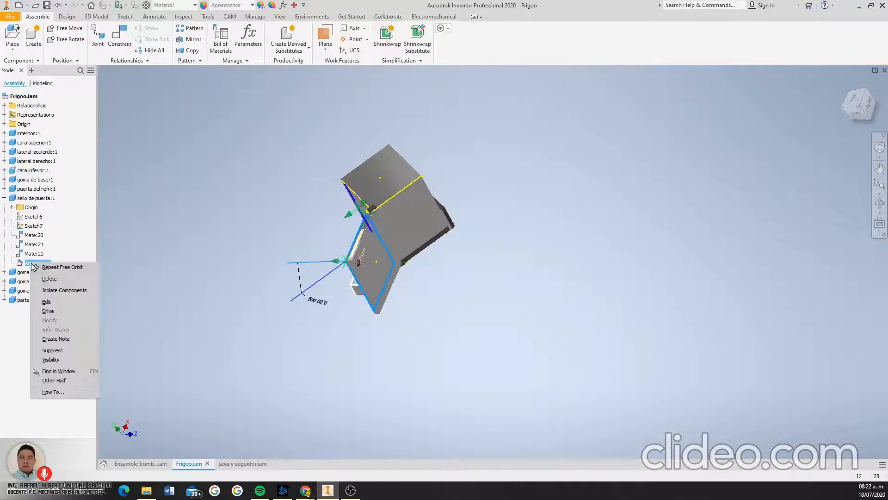
{"action": "left_click", "coordinate": [51, 303]}
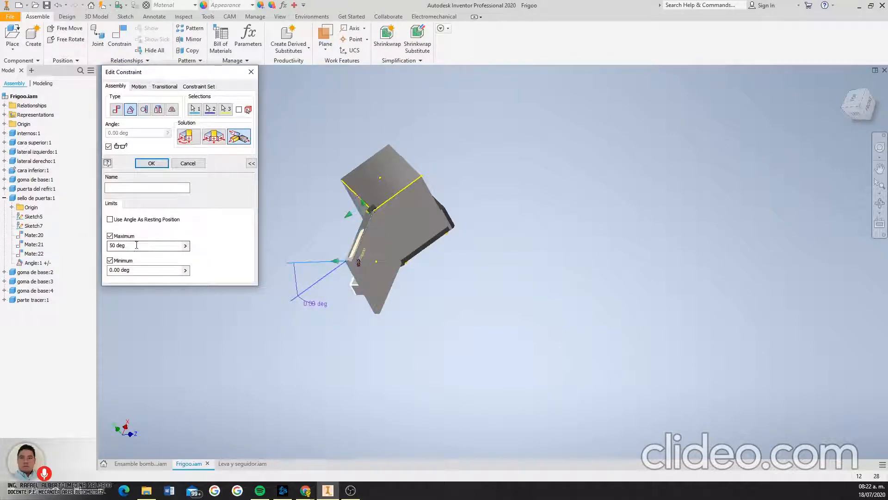
- Try limits of 90 deg maximum and 180 deg minimum on the door's angle constraint
{"action": "double_click", "coordinate": [119, 245]}
{"action": "type", "text": "90"}
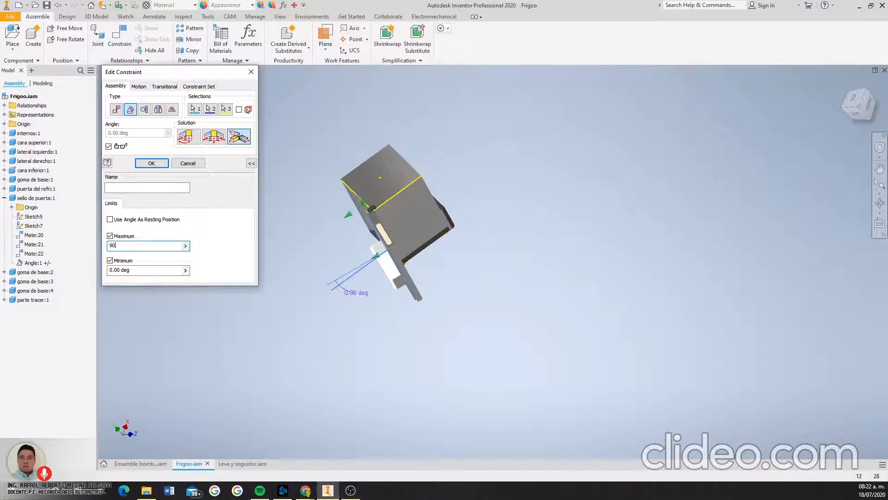
{"action": "left_click_drag", "start_coordinate": [152, 269], "coordinate": [87, 277]}
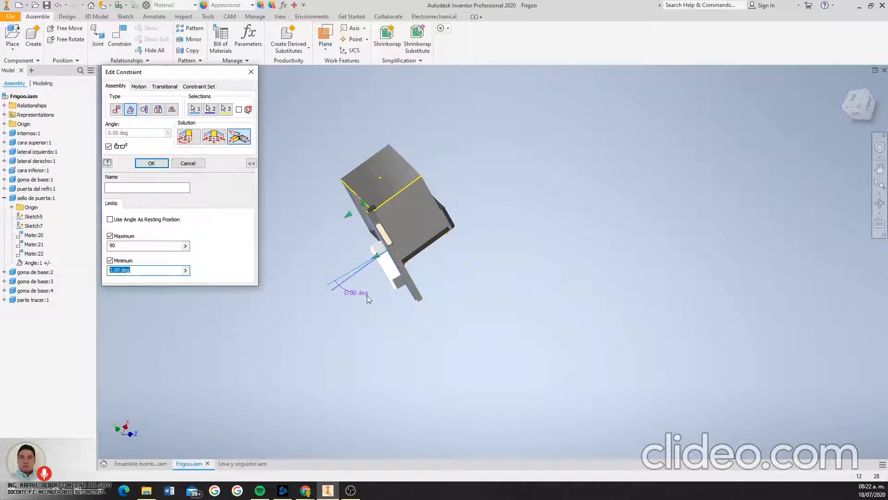
{"action": "scroll", "coordinate": [371, 276], "scroll_direction": "up", "scroll_amount": 5}
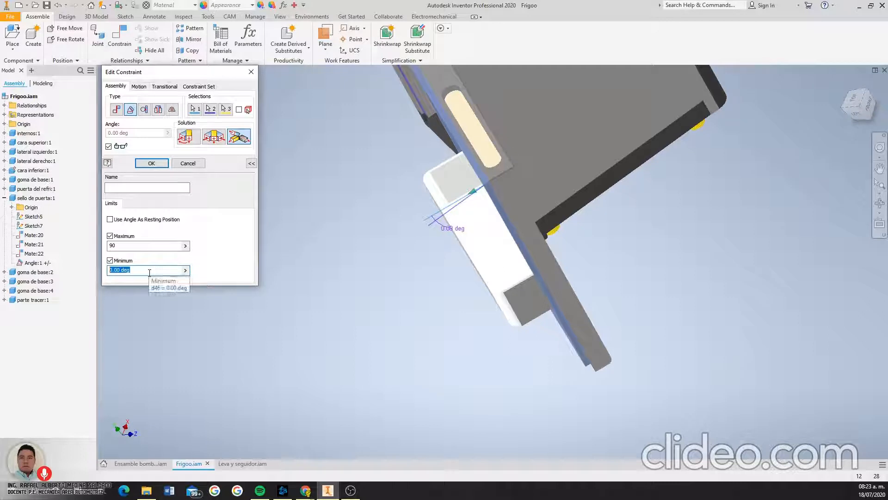
{"action": "type", "text": "180"}
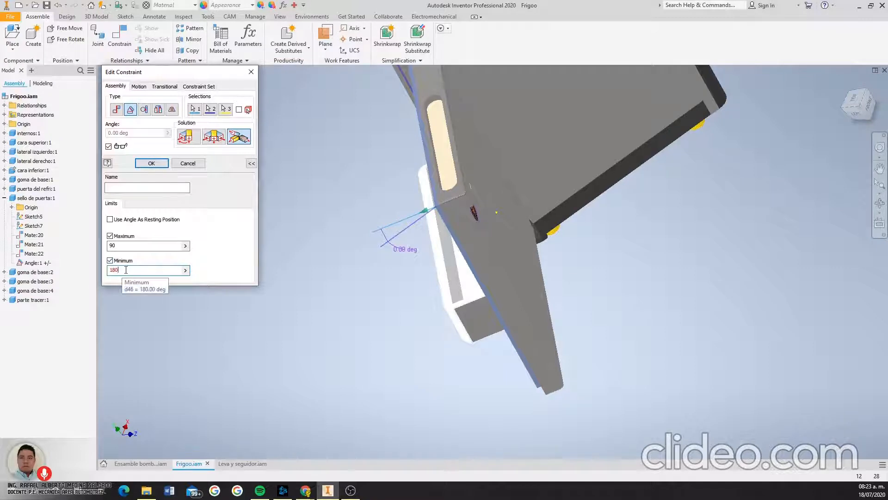
{"action": "left_click_drag", "start_coordinate": [126, 270], "coordinate": [115, 270]}
{"action": "left_click", "coordinate": [133, 267]}
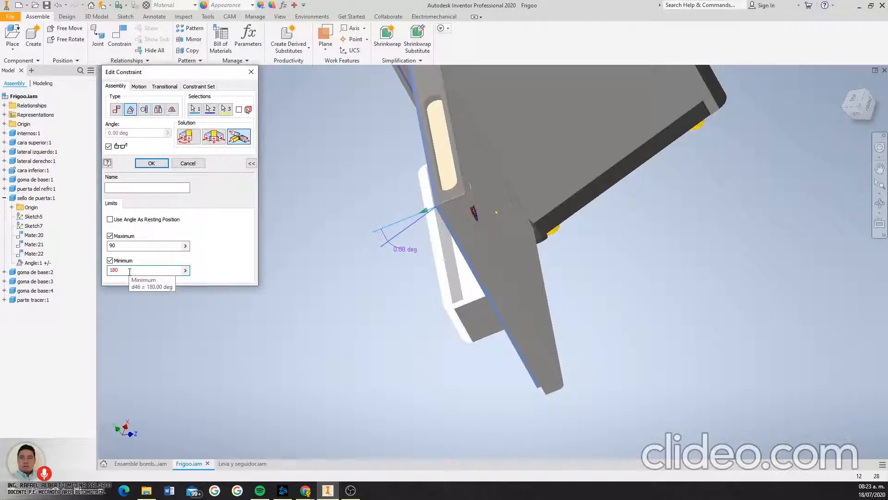
- Set the angle constraint's limits to a maximum of 180 deg and a minimum of 90 deg, and apply them
{"action": "double_click", "coordinate": [123, 245]}
{"action": "type", "text": "180"}
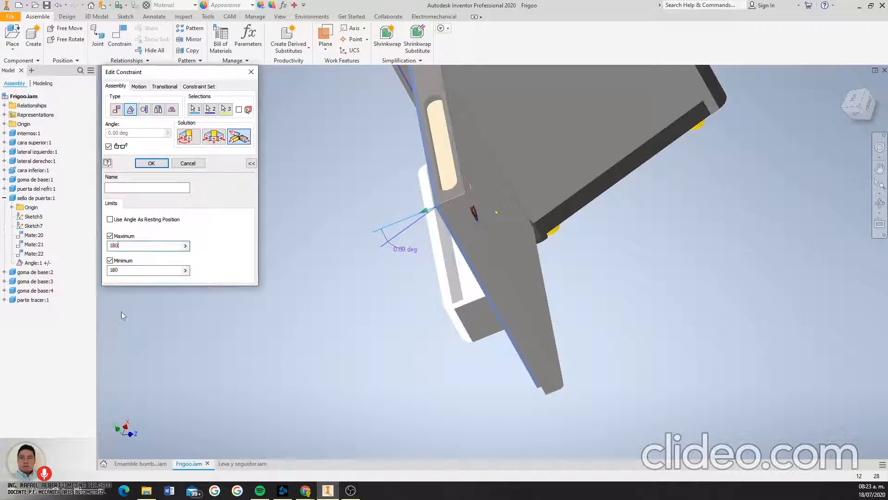
{"action": "left_click_drag", "start_coordinate": [138, 270], "coordinate": [110, 270]}
{"action": "type", "text": "90"}
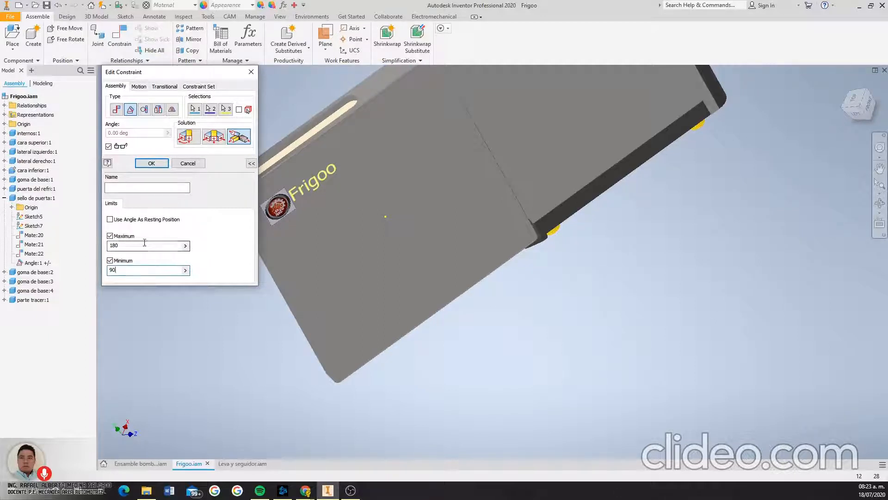
{"action": "left_click", "coordinate": [155, 165]}
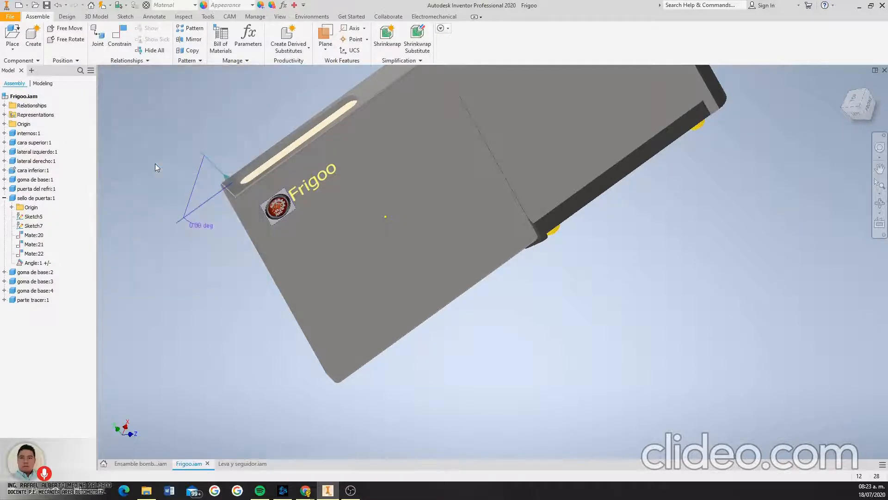
- Examine the open door's edge at the upper hinge up close, and view the door's inner side
{"action": "scroll", "coordinate": [576, 206], "scroll_direction": "up", "scroll_amount": 3}
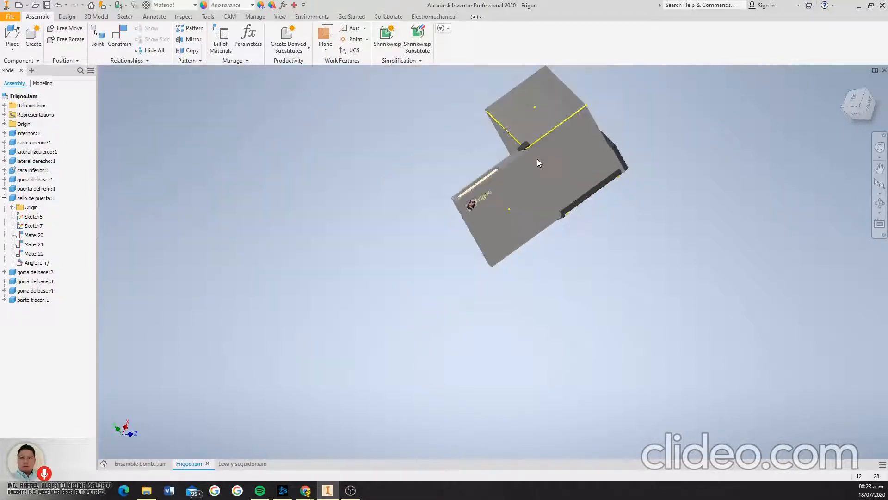
{"action": "scroll", "coordinate": [528, 159], "scroll_direction": "down", "scroll_amount": 3}
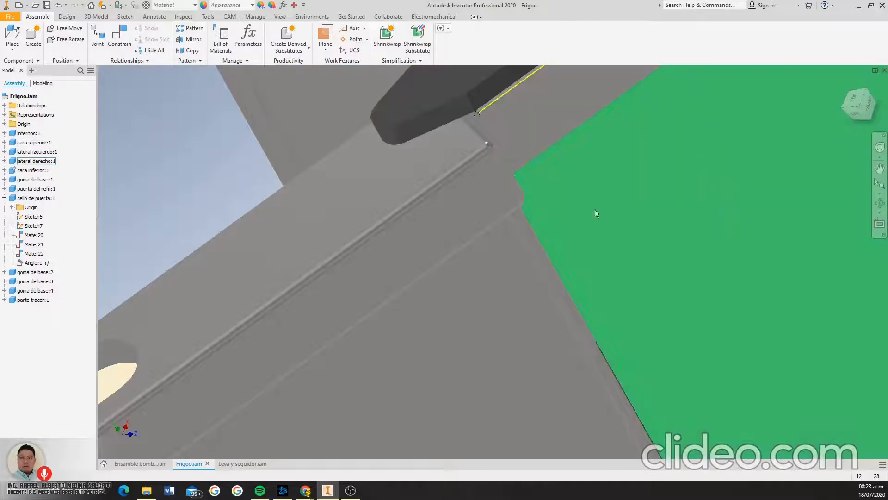
{"action": "scroll", "coordinate": [692, 228], "scroll_direction": "up", "scroll_amount": 3}
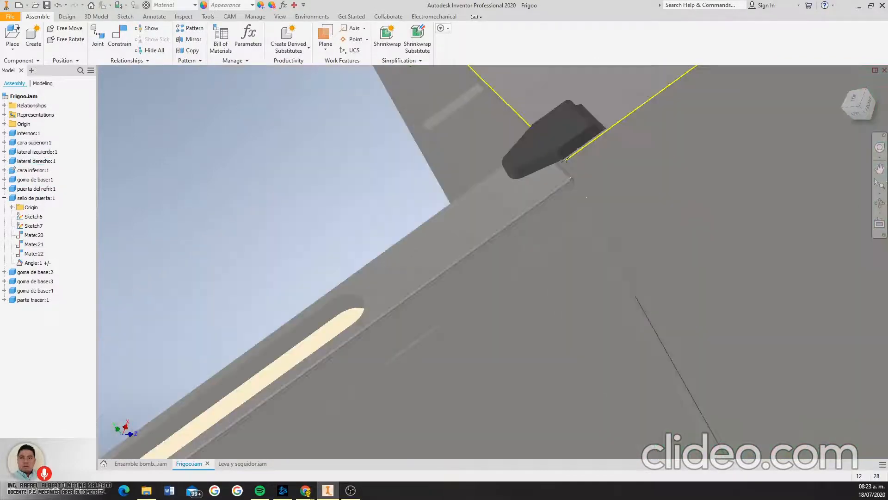
{"action": "left_click", "coordinate": [880, 204]}
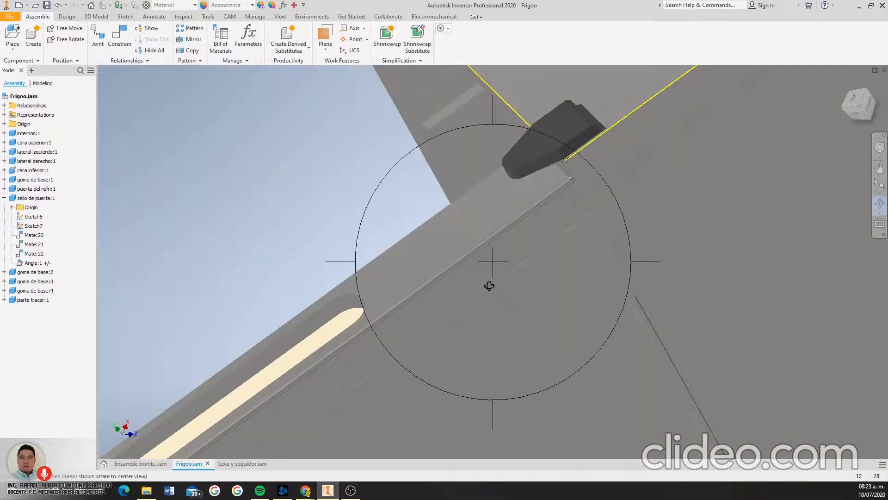
{"action": "left_click_drag", "start_coordinate": [579, 257], "coordinate": [509, 148]}
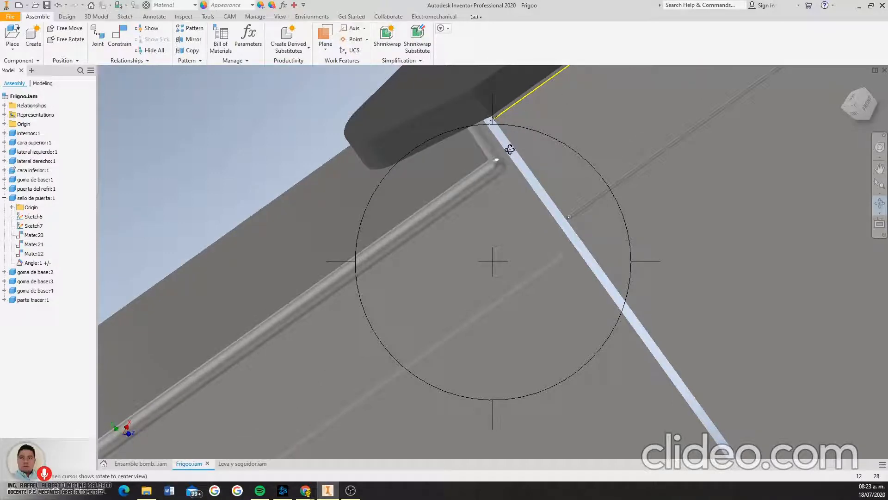
{"action": "key", "text": "F6"}
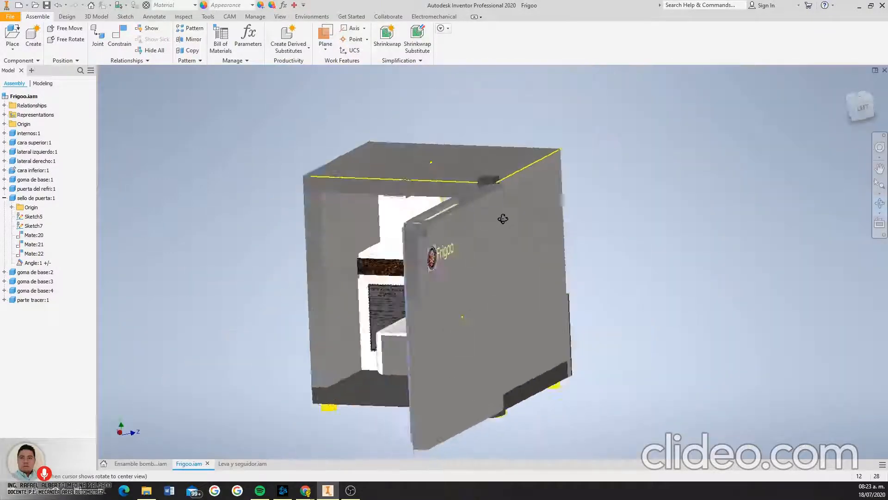
{"action": "left_click_drag", "start_coordinate": [503, 219], "coordinate": [554, 219]}
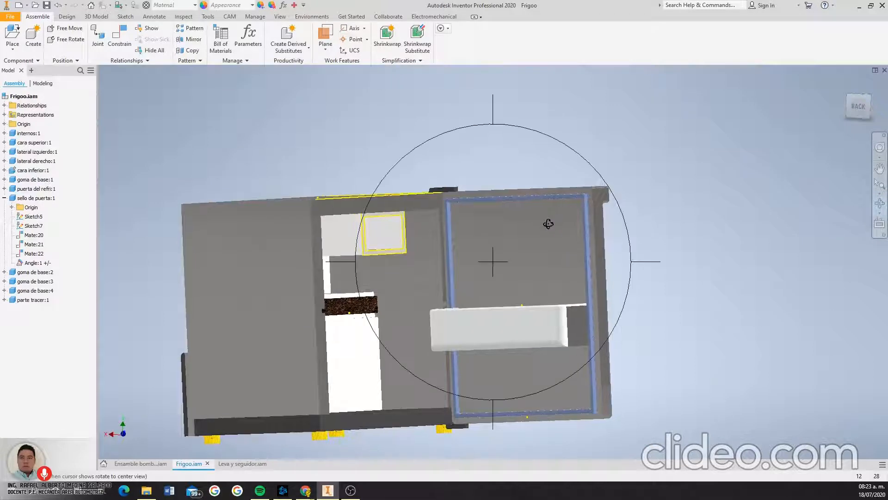
- Swing the refrigerator door from wide open to fully closed against the cabinet to test its new limits
{"action": "key", "text": "Escape"}
{"action": "left_click_drag", "start_coordinate": [596, 198], "coordinate": [370, 239]}
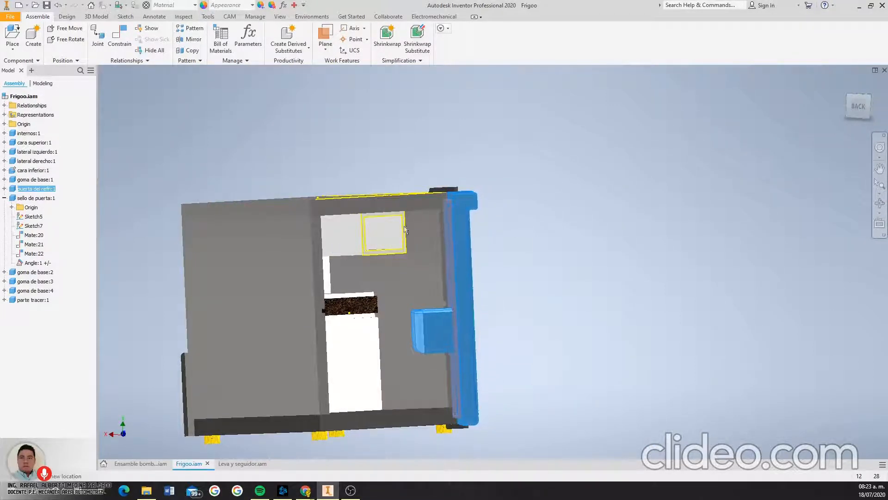
{"action": "left_click", "coordinate": [464, 205]}
{"action": "scroll", "coordinate": [415, 238], "scroll_direction": "down", "scroll_amount": 5}
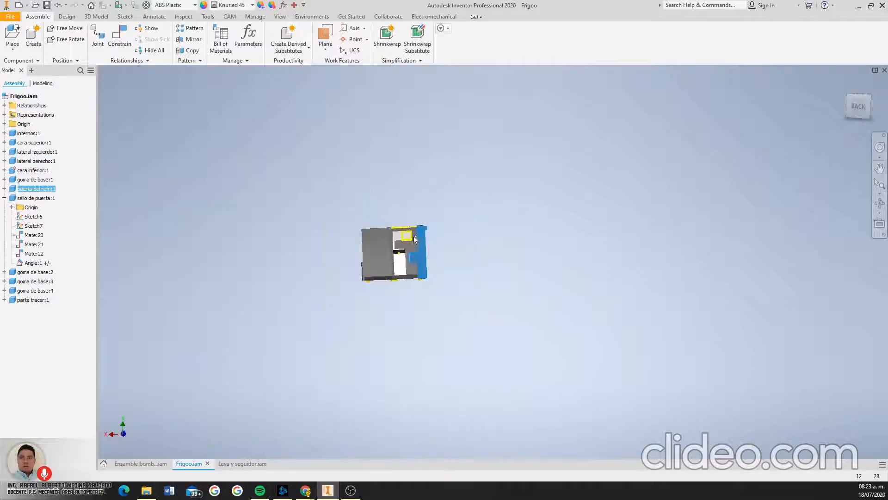
{"action": "scroll", "coordinate": [885, 139], "scroll_direction": "up", "scroll_amount": 1}
{"action": "left_click", "coordinate": [880, 203]}
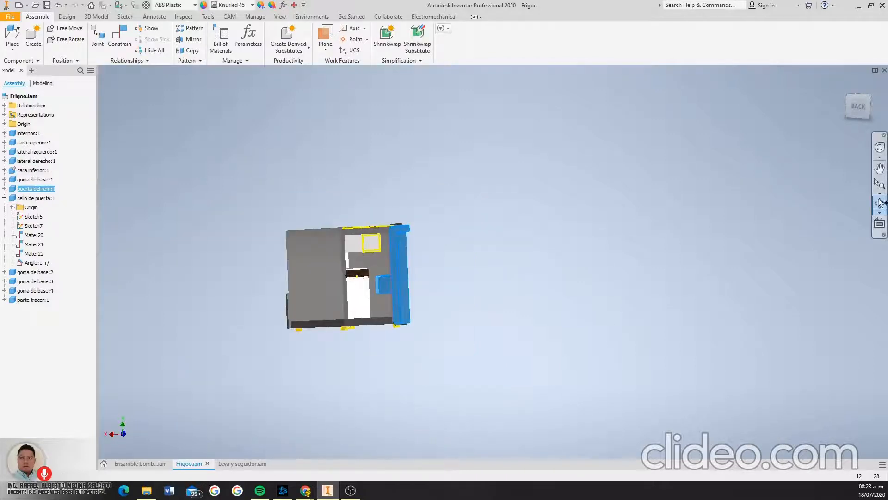
{"action": "left_click_drag", "start_coordinate": [446, 329], "coordinate": [406, 310]}
{"action": "key", "text": "Escape"}
{"action": "scroll", "coordinate": [406, 310], "scroll_direction": "up", "scroll_amount": 5}
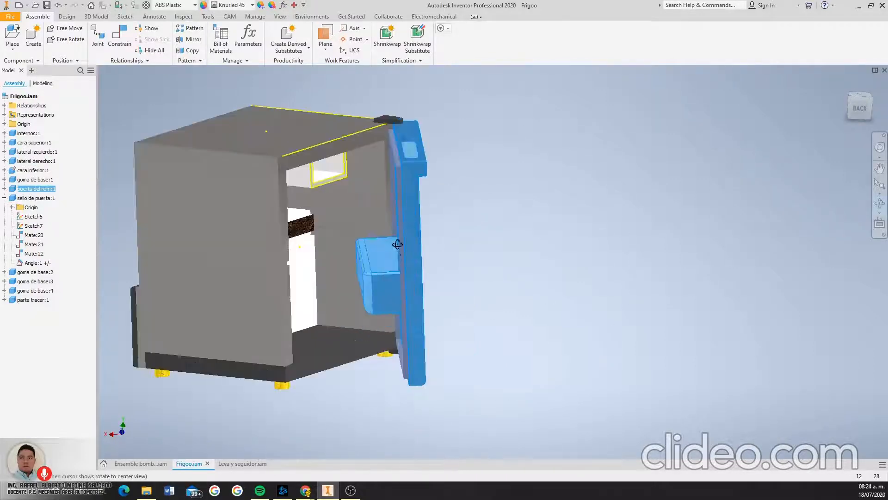
{"action": "left_click_drag", "start_coordinate": [362, 170], "coordinate": [103, 127]}
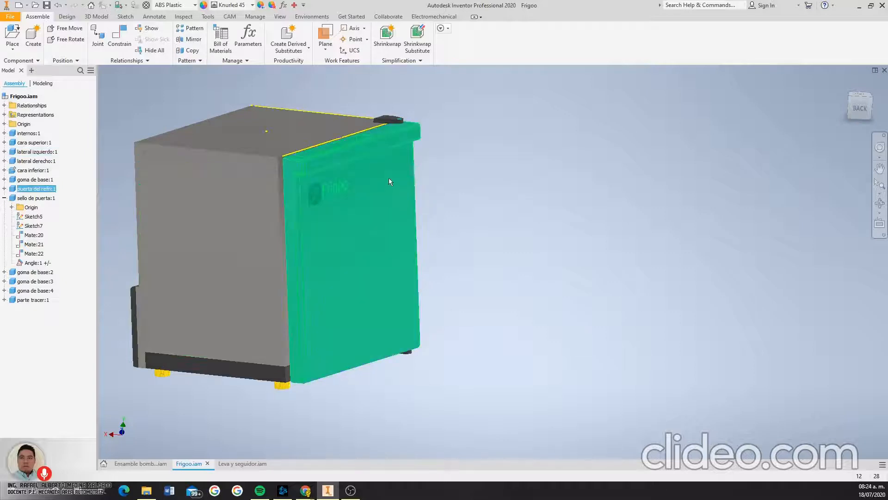
- Open the door again to its widest position, swing it shut, and clear the selection
{"action": "left_click_drag", "start_coordinate": [293, 174], "coordinate": [454, 187]}
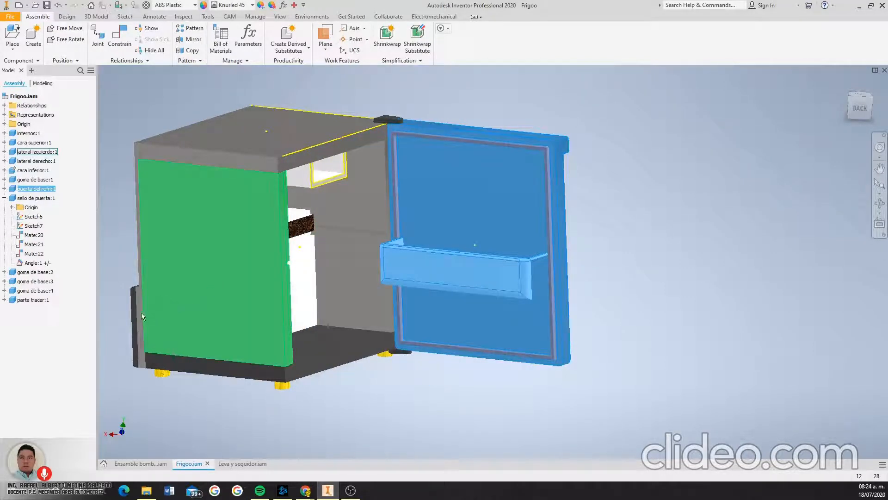
{"action": "left_click_drag", "start_coordinate": [555, 148], "coordinate": [540, 162]}
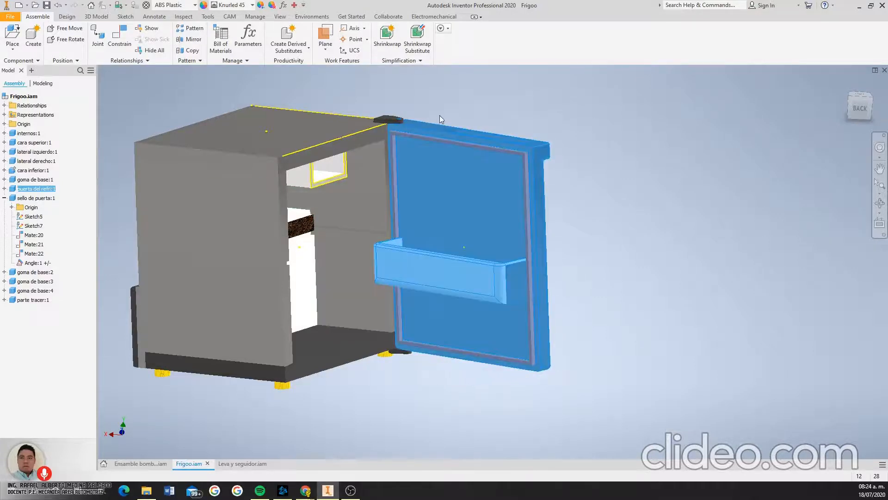
{"action": "left_click_drag", "start_coordinate": [533, 153], "coordinate": [371, 174]}
{"action": "left_click_drag", "start_coordinate": [289, 179], "coordinate": [256, 159]}
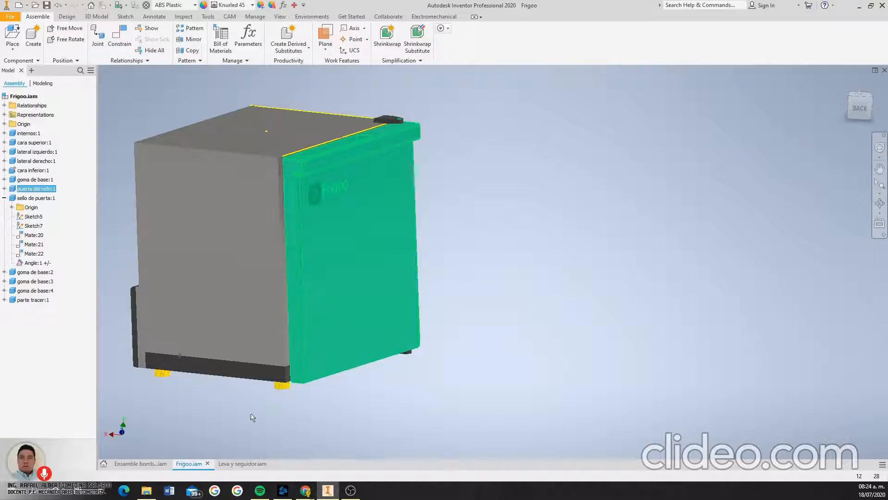
{"action": "left_click", "coordinate": [240, 422]}
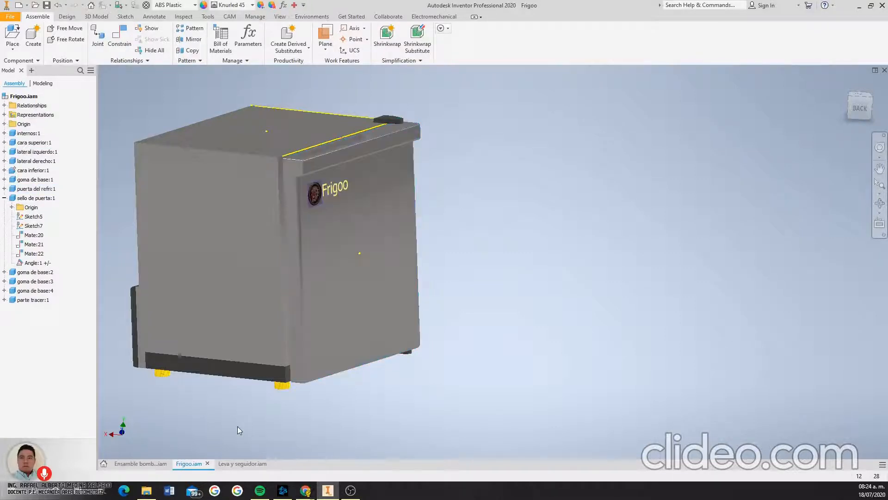
- Switch to the Ensamble bomba aceite assembly and turn the lower drive pinion to check its movement
{"action": "left_click", "coordinate": [137, 464]}
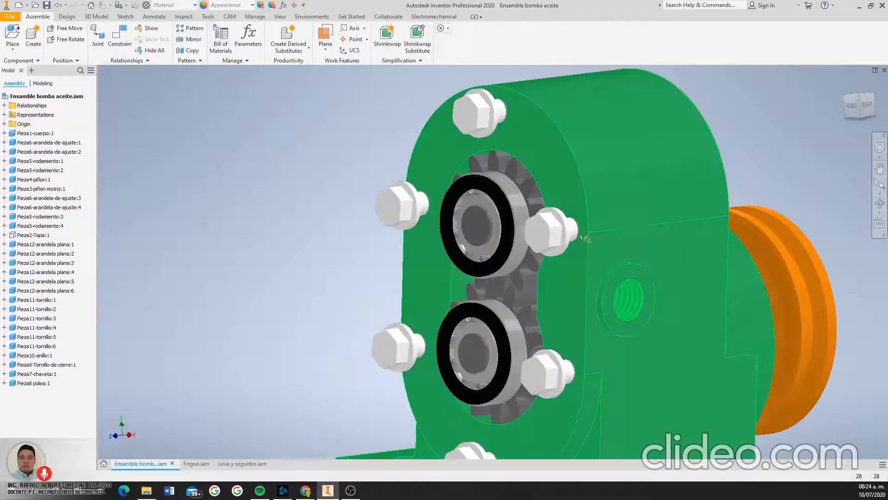
{"action": "scroll", "coordinate": [579, 236], "scroll_direction": "down", "scroll_amount": 3}
{"action": "scroll", "coordinate": [574, 249], "scroll_direction": "up", "scroll_amount": 4}
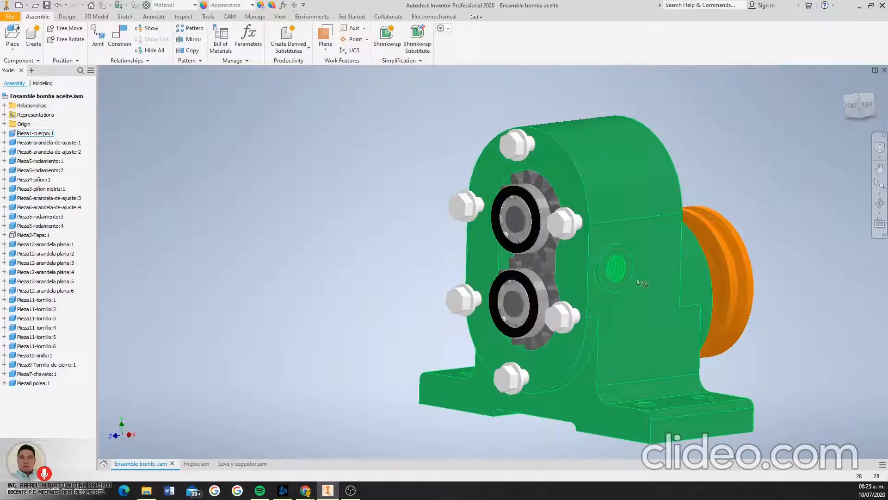
{"action": "scroll", "coordinate": [545, 289], "scroll_direction": "up", "scroll_amount": 5}
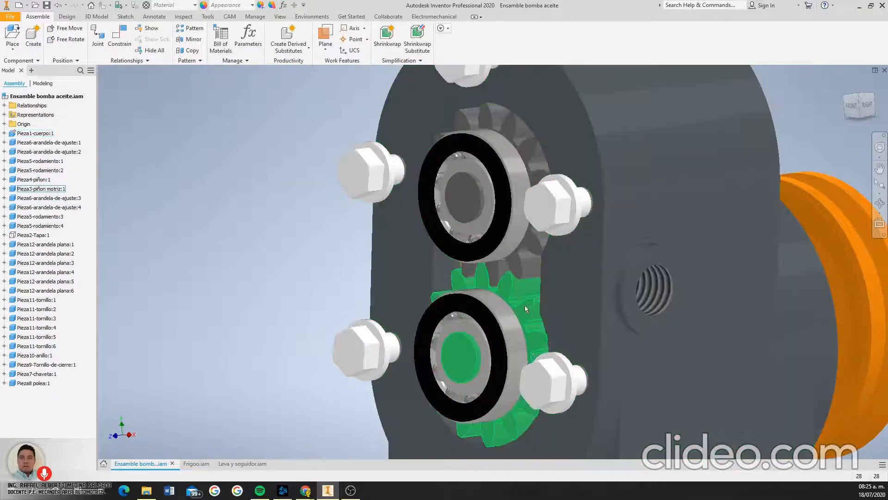
{"action": "left_click", "coordinate": [527, 305]}
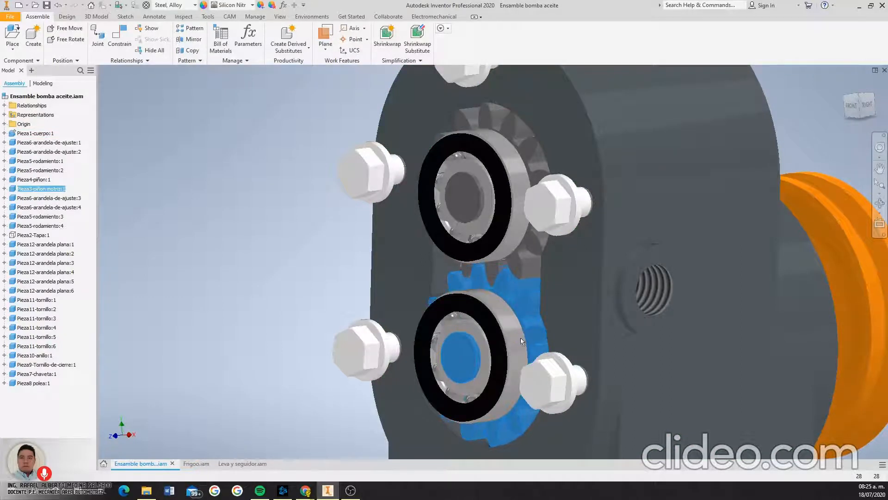
- Turn the orange pulley on the oil pump to test its rotation
{"action": "scroll", "coordinate": [599, 327], "scroll_direction": "down", "scroll_amount": 6}
{"action": "scroll", "coordinate": [599, 326], "scroll_direction": "up", "scroll_amount": 6}
{"action": "left_click", "coordinate": [590, 320]}
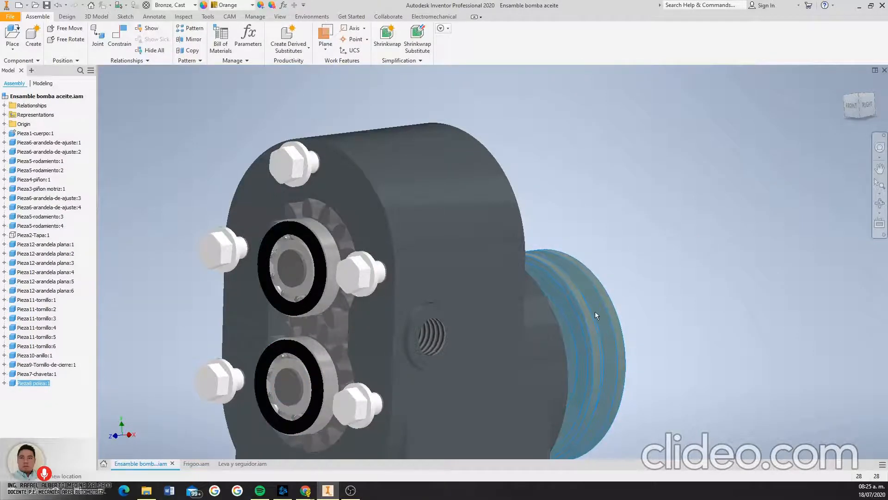
- Rotate the lower drive pinion and examine how its teeth mesh with the upper pinion
{"action": "scroll", "coordinate": [336, 338], "scroll_direction": "up", "scroll_amount": 8}
{"action": "left_click", "coordinate": [327, 325]}
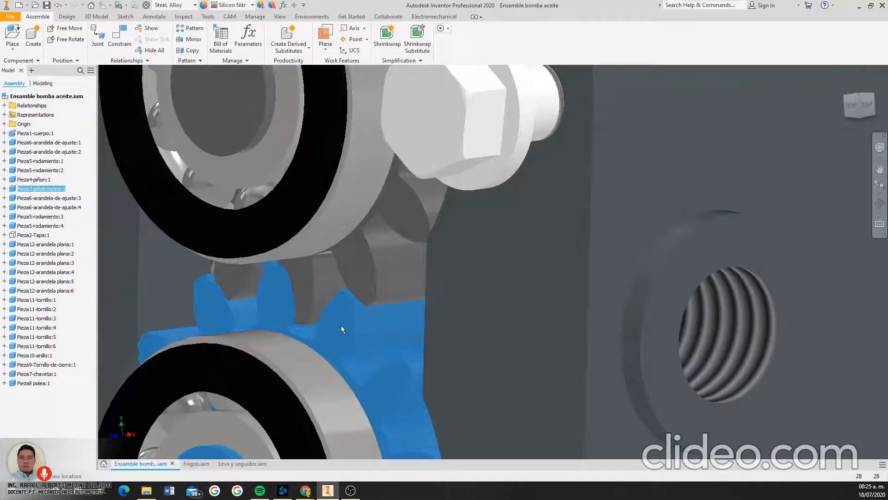
{"action": "left_click_drag", "start_coordinate": [343, 340], "coordinate": [326, 278]}
{"action": "scroll", "coordinate": [330, 282], "scroll_direction": "down", "scroll_amount": 5}
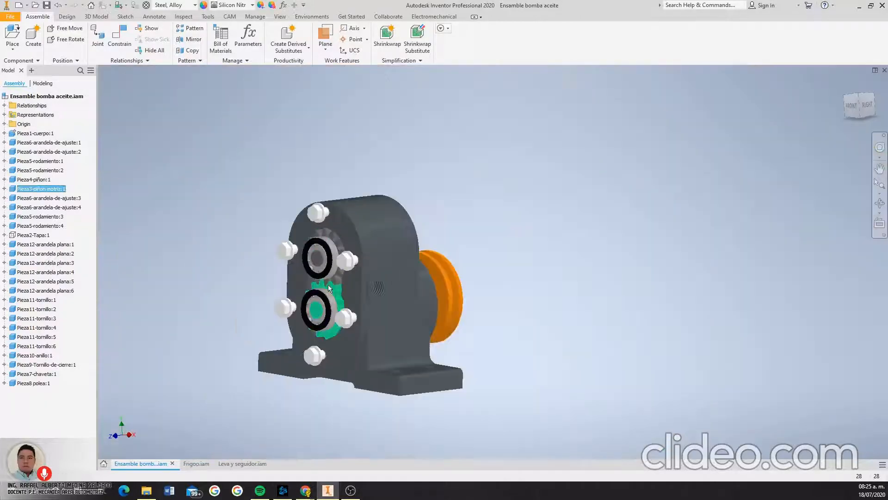
{"action": "scroll", "coordinate": [328, 285], "scroll_direction": "up", "scroll_amount": 4}
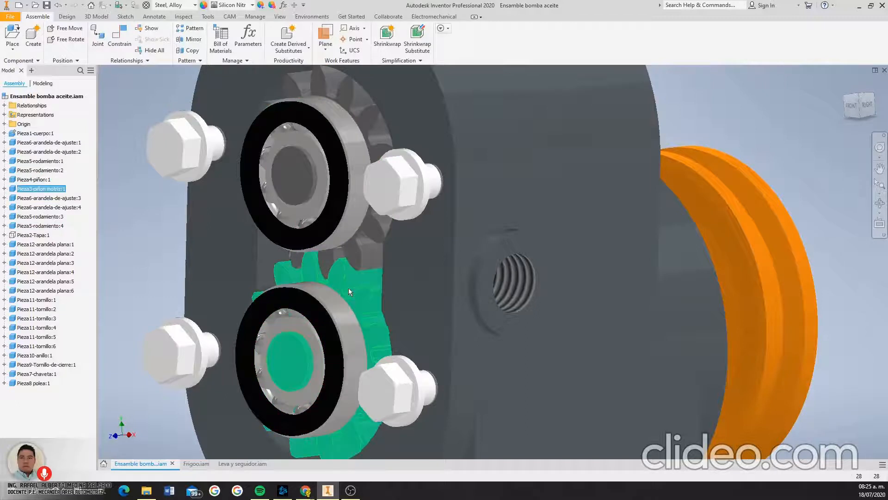
- Turn the orange pulley and the lower drive pinion slightly and examine how the pinion teeth overlap
{"action": "mouse_move", "coordinate": [362, 303]}
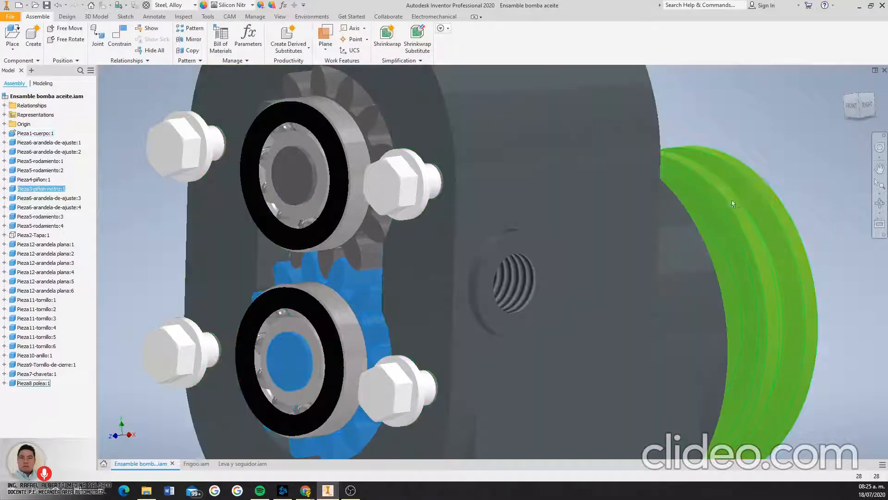
{"action": "left_click", "coordinate": [745, 226]}
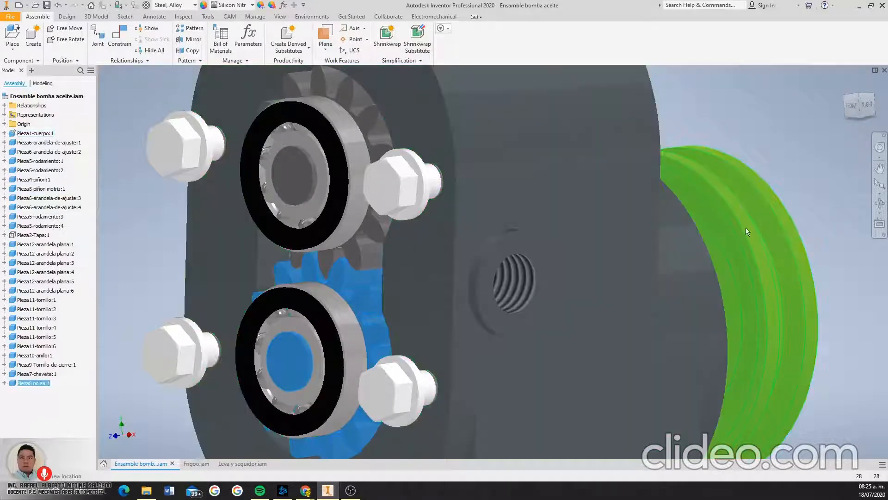
{"action": "scroll", "coordinate": [341, 239], "scroll_direction": "up", "scroll_amount": 3}
{"action": "left_click", "coordinate": [340, 240]}
{"action": "left_click_drag", "start_coordinate": [341, 240], "coordinate": [307, 226]}
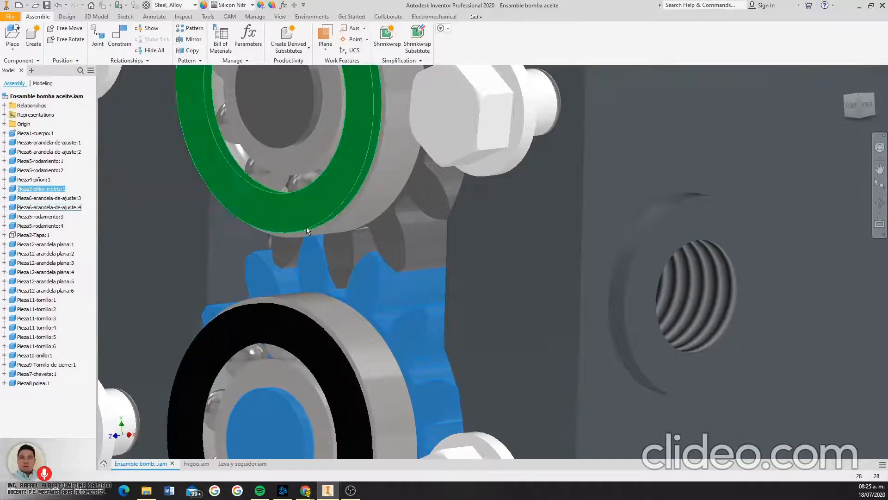
{"action": "scroll", "coordinate": [307, 227], "scroll_direction": "down", "scroll_amount": 5}
{"action": "scroll", "coordinate": [308, 265], "scroll_direction": "up", "scroll_amount": 5}
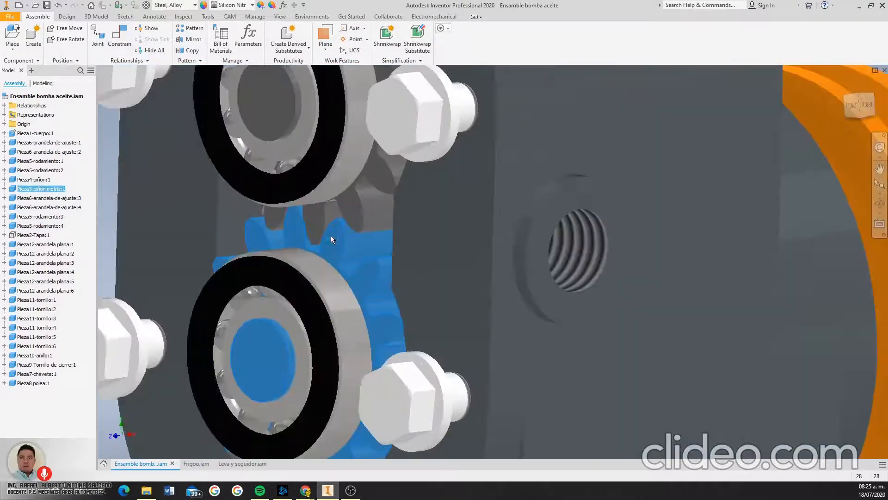
- Add the lower drive pinion, Pieza3-piñon motriz, to the contact set
{"action": "left_click_drag", "start_coordinate": [332, 235], "coordinate": [334, 246]}
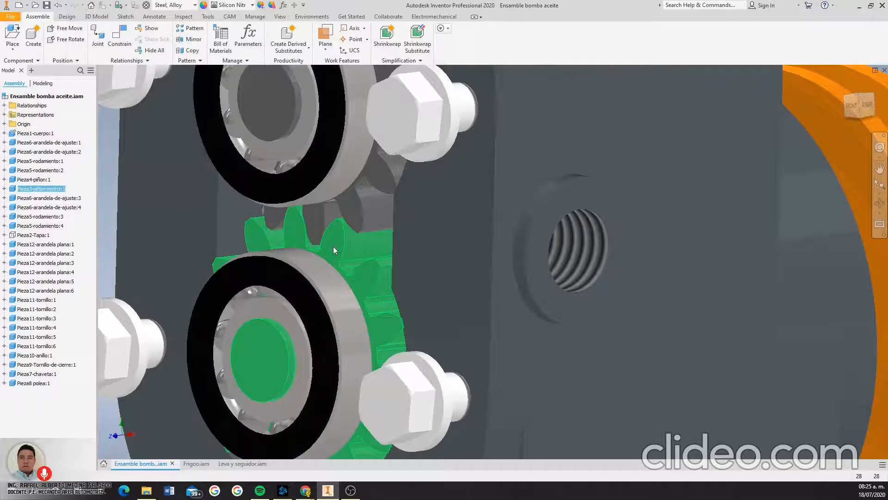
{"action": "right_click", "coordinate": [333, 247]}
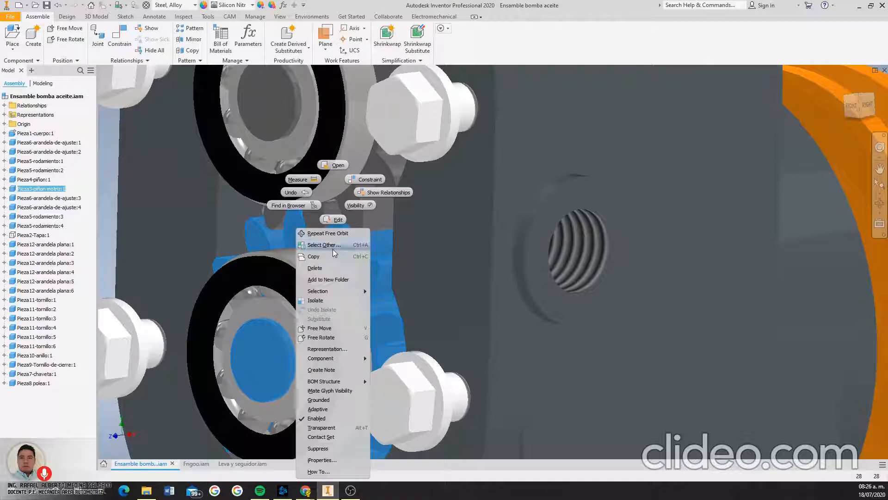
{"action": "left_click", "coordinate": [340, 438]}
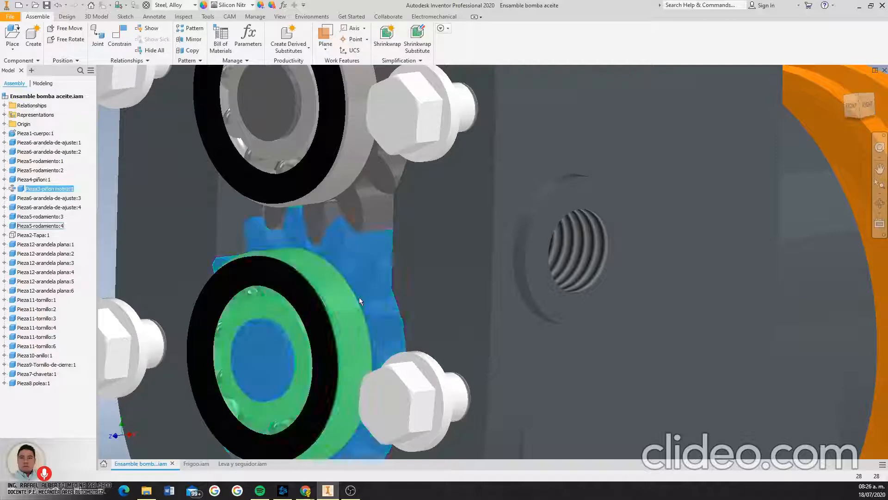
- Add the upper pinion, Pieza4-piñon, to the contact set
{"action": "scroll", "coordinate": [376, 278], "scroll_direction": "down", "scroll_amount": 5}
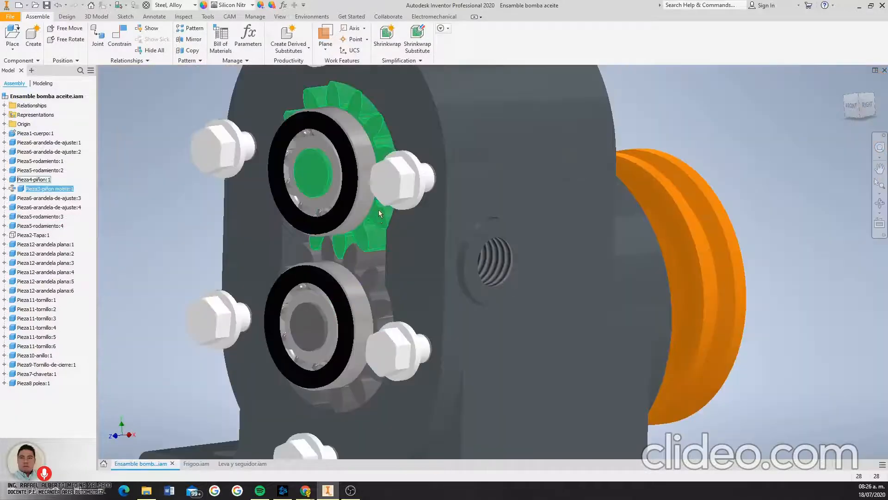
{"action": "scroll", "coordinate": [359, 99], "scroll_direction": "up", "scroll_amount": 3}
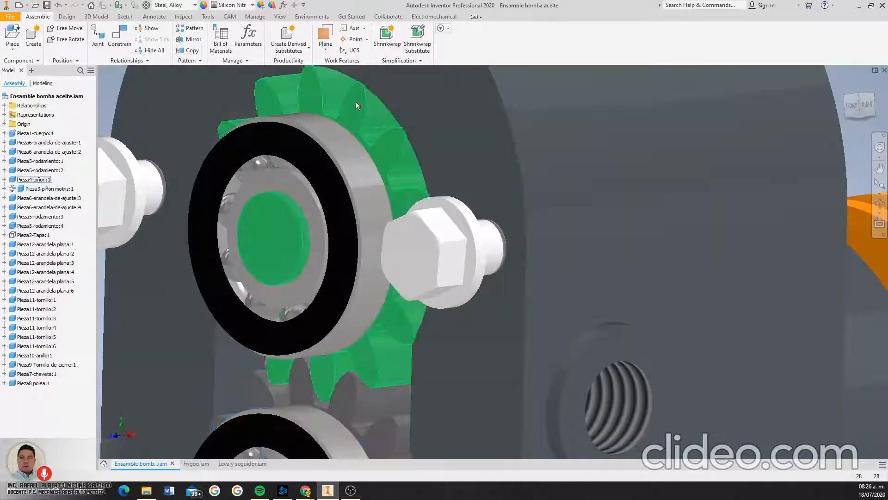
{"action": "right_click", "coordinate": [356, 101]}
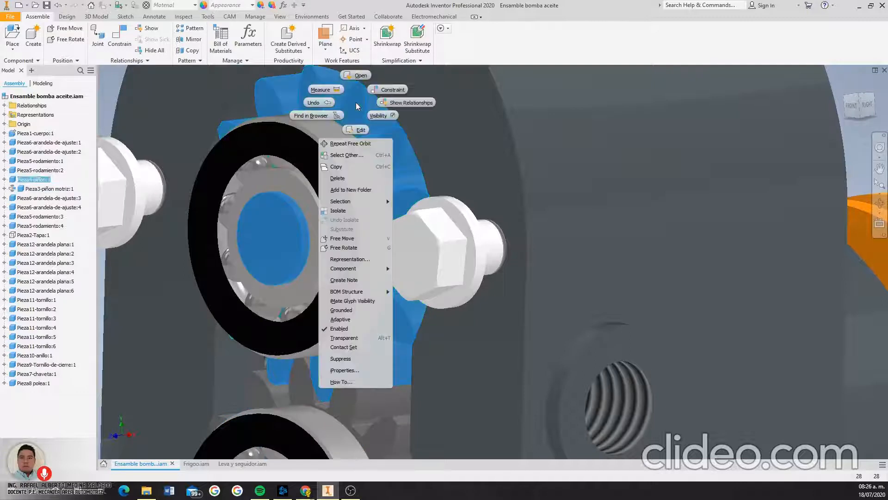
{"action": "left_click", "coordinate": [338, 347]}
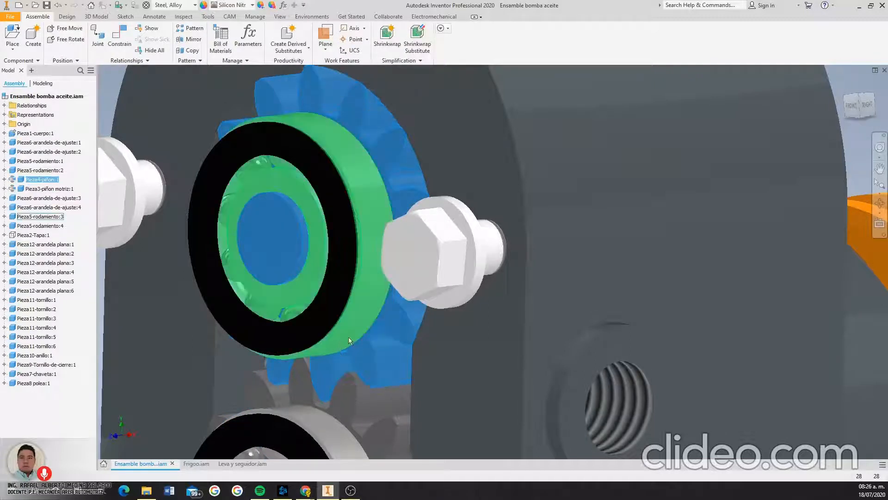
- Turn the lower drive pinion slightly and activate the contact solver for the assembly
{"action": "scroll", "coordinate": [402, 310], "scroll_direction": "up", "scroll_amount": 5}
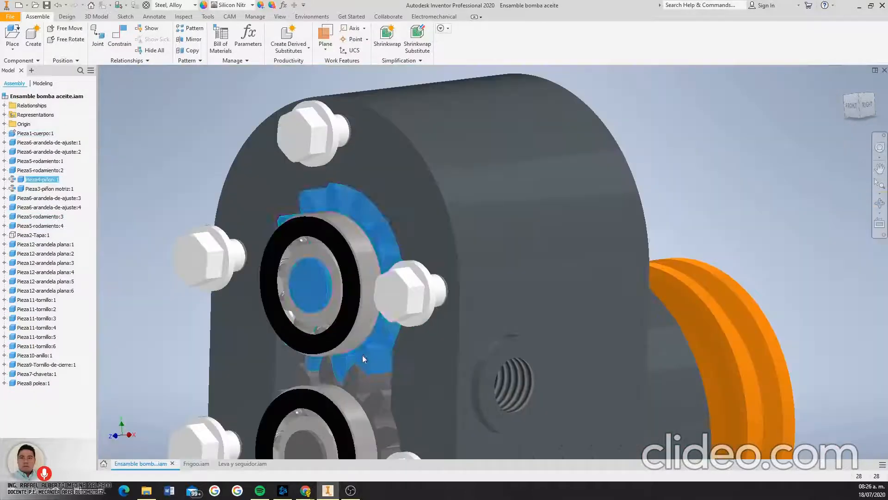
{"action": "scroll", "coordinate": [350, 388], "scroll_direction": "down", "scroll_amount": 4}
{"action": "mouse_move", "coordinate": [359, 369]}
{"action": "left_mouse_down"}
{"action": "mouse_move", "coordinate": [369, 377]}
{"action": "mouse_move", "coordinate": [371, 368]}
{"action": "mouse_move", "coordinate": [384, 389]}
{"action": "mouse_move", "coordinate": [358, 342]}
{"action": "mouse_move", "coordinate": [371, 352]}
{"action": "mouse_move", "coordinate": [376, 367]}
{"action": "mouse_move", "coordinate": [351, 345]}
{"action": "mouse_move", "coordinate": [367, 359]}
{"action": "mouse_move", "coordinate": [355, 344]}
{"action": "mouse_move", "coordinate": [361, 351]}
{"action": "left_mouse_up"}
{"action": "scroll", "coordinate": [362, 353], "scroll_direction": "down", "scroll_amount": 6}
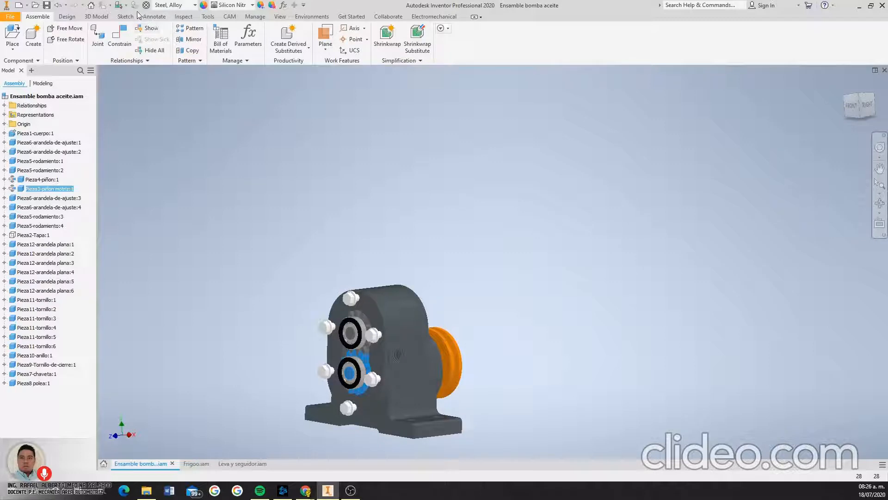
{"action": "left_click", "coordinate": [160, 19]}
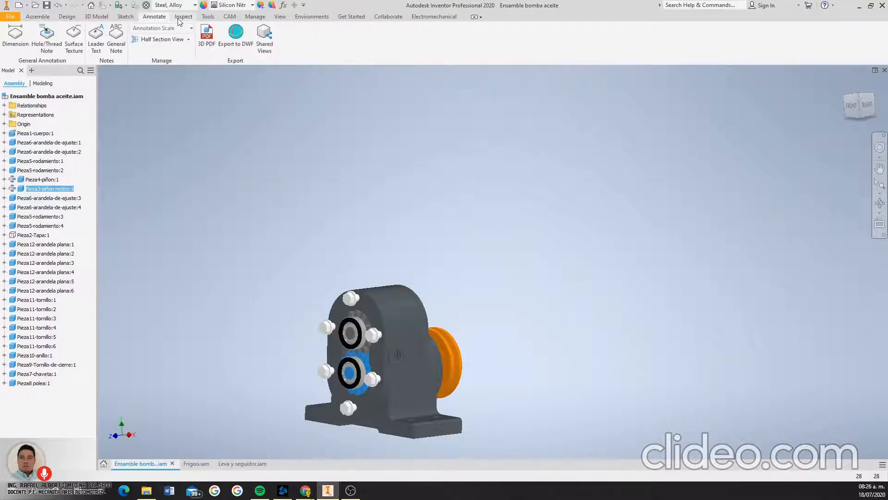
{"action": "left_click", "coordinate": [180, 19]}
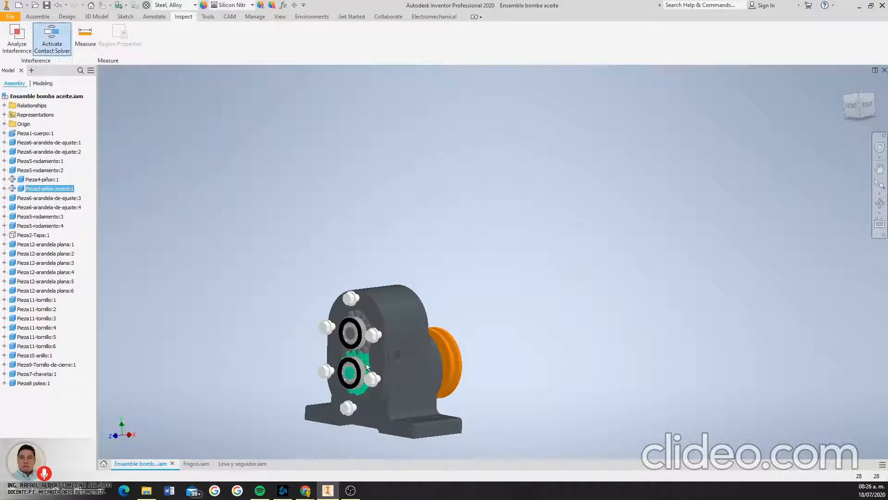
- Rotate the lower drive pinion with contact solving active and examine how its teeth push the upper pinion
{"action": "scroll", "coordinate": [355, 389], "scroll_direction": "up", "scroll_amount": 5}
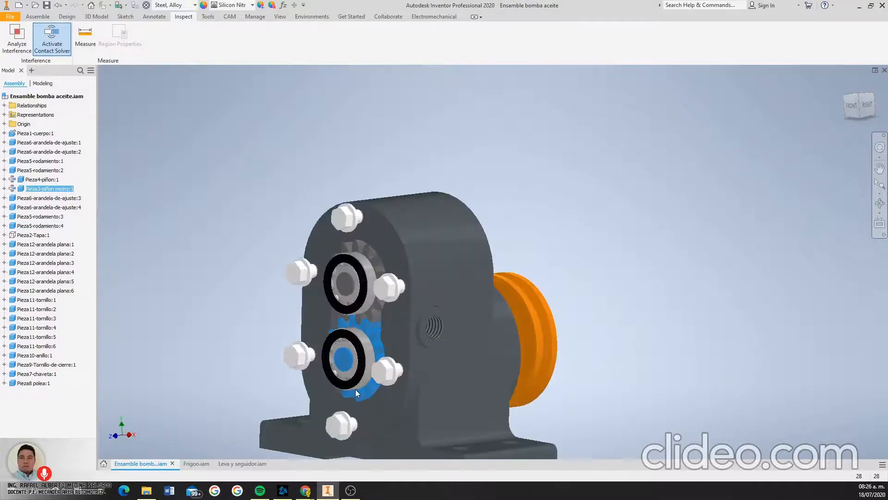
{"action": "key", "text": "Escape"}
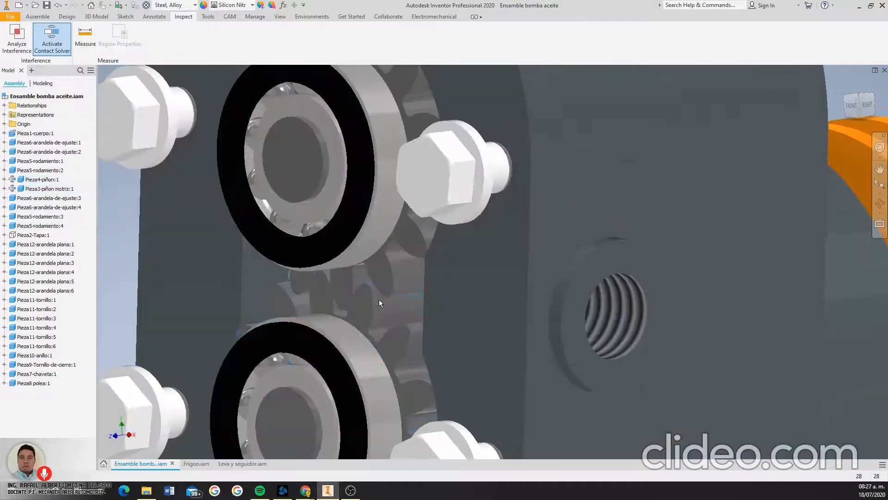
{"action": "left_click_drag", "start_coordinate": [381, 300], "coordinate": [357, 274]}
{"action": "scroll", "coordinate": [357, 275], "scroll_direction": "down", "scroll_amount": 3}
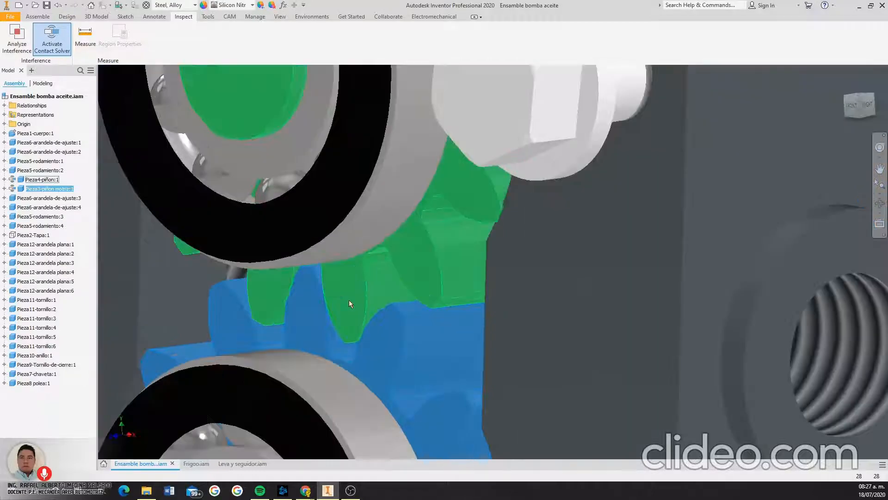
{"action": "left_click_drag", "start_coordinate": [399, 337], "coordinate": [329, 296]}
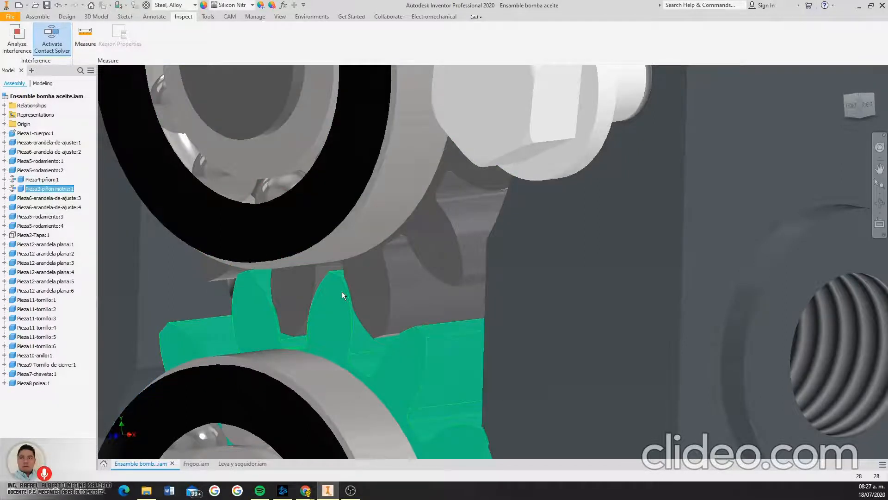
- Deactivate the contact solver for the oil pump assembly
{"action": "scroll", "coordinate": [342, 291], "scroll_direction": "down", "scroll_amount": 4}
{"action": "scroll", "coordinate": [343, 291], "scroll_direction": "up", "scroll_amount": 5}
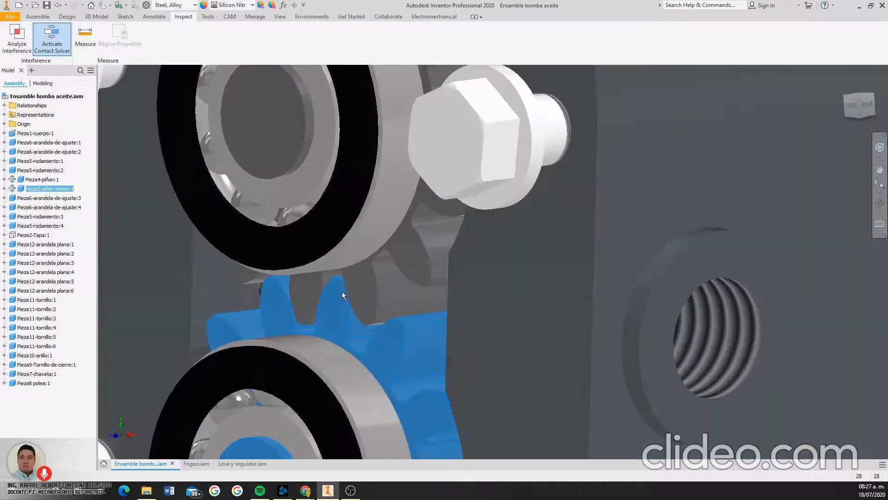
{"action": "scroll", "coordinate": [342, 291], "scroll_direction": "down", "scroll_amount": 3}
{"action": "scroll", "coordinate": [342, 291], "scroll_direction": "down", "scroll_amount": 2}
{"action": "left_click", "coordinate": [51, 50]}
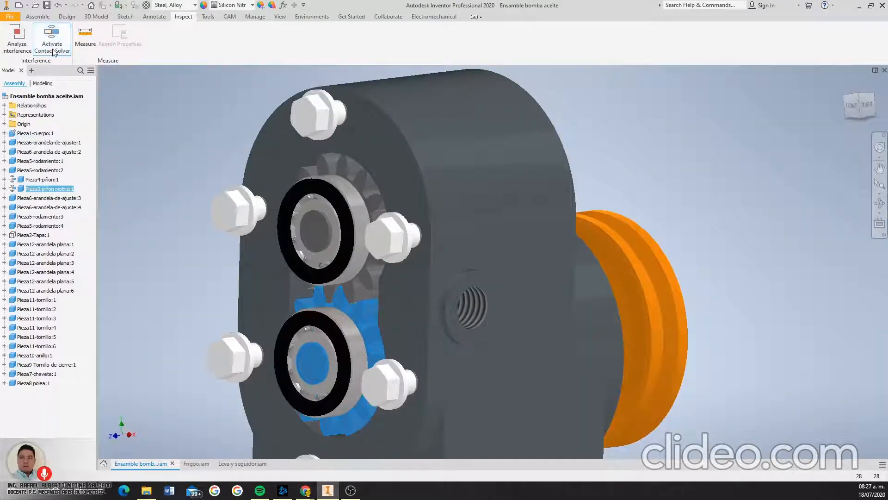
- Apply a rotation motion constraint with ratio 1.000 and the Reverse solution between the lower drive pinion and the upper pinion
{"action": "left_click", "coordinate": [45, 20]}
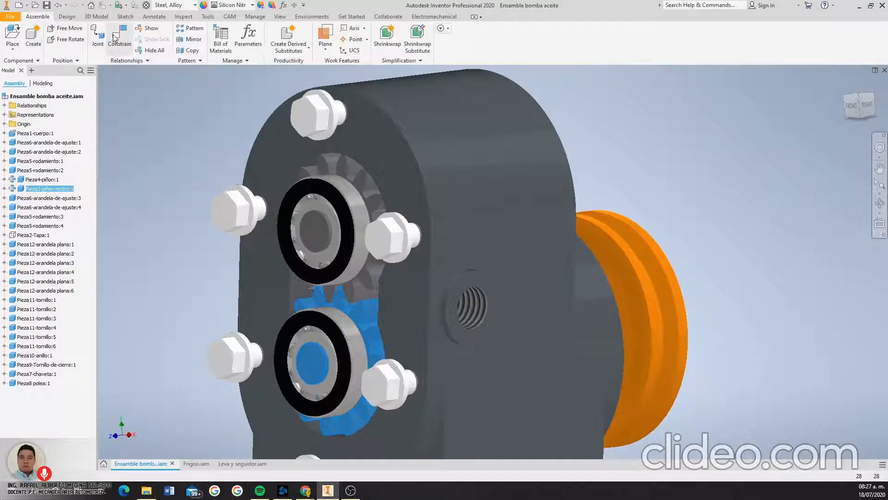
{"action": "left_click", "coordinate": [119, 42]}
{"action": "mouse_move", "coordinate": [154, 75]}
{"action": "left_mouse_down"}
{"action": "mouse_move", "coordinate": [772, 83]}
{"action": "mouse_move", "coordinate": [676, 81]}
{"action": "mouse_move", "coordinate": [324, 124]}
{"action": "mouse_move", "coordinate": [151, 80]}
{"action": "left_mouse_up"}
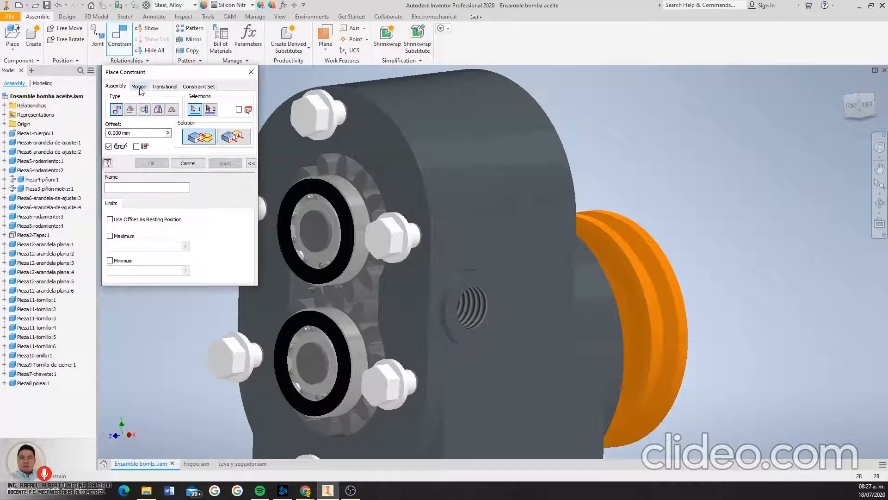
{"action": "left_click", "coordinate": [139, 87]}
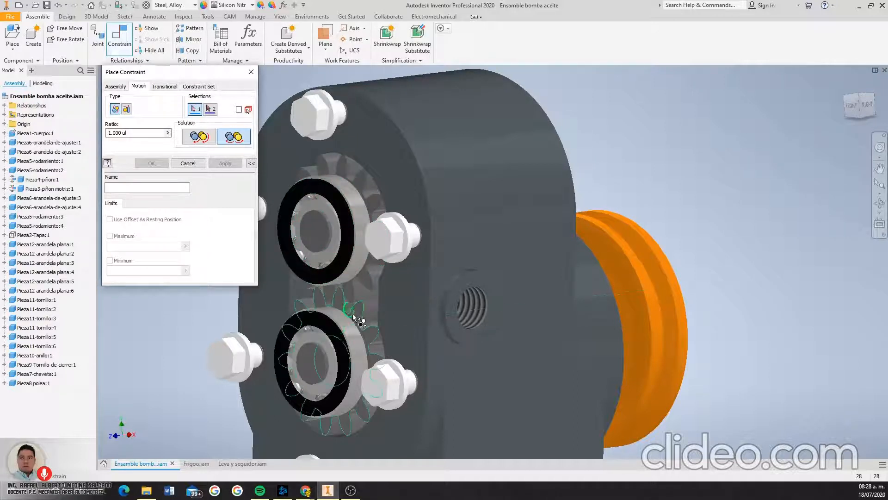
{"action": "left_click", "coordinate": [357, 312]}
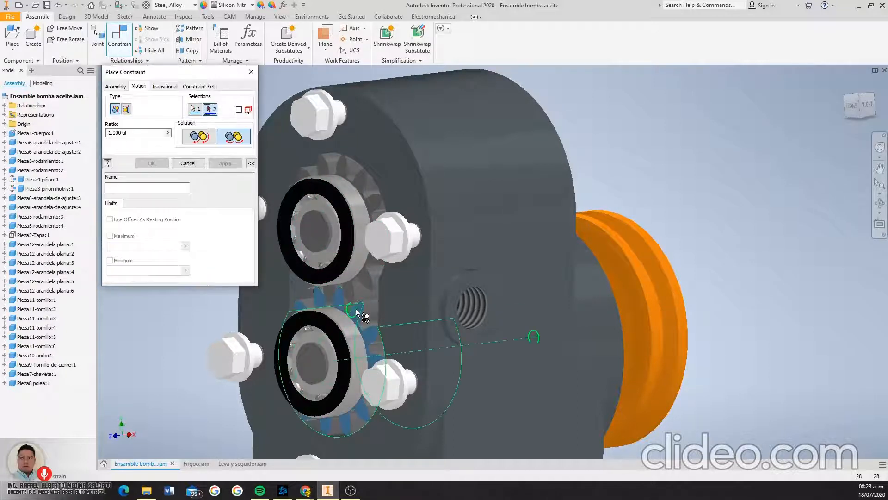
{"action": "left_click", "coordinate": [344, 168]}
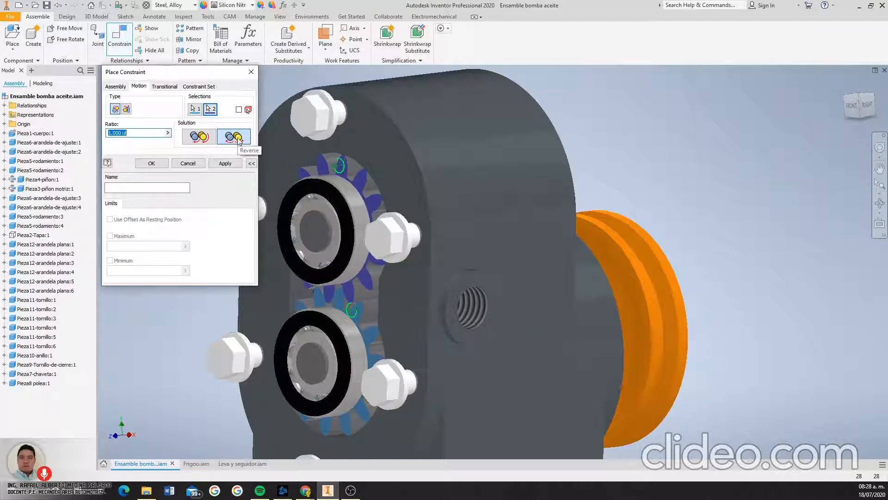
{"action": "left_click", "coordinate": [226, 163]}
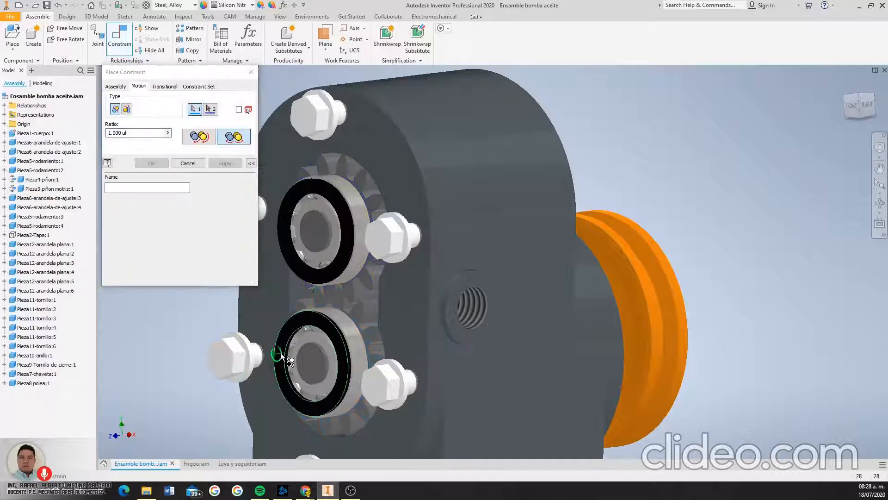
{"action": "left_click", "coordinate": [252, 73]}
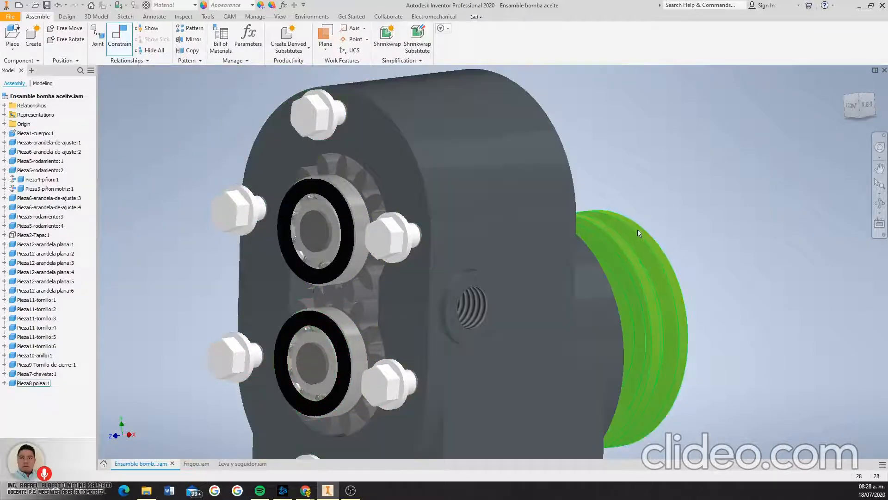
- Turn the orange pulley and the lower drive pinion to check the pinions' linked rotation up close
{"action": "left_click_drag", "start_coordinate": [642, 235], "coordinate": [541, 317]}
{"action": "scroll", "coordinate": [336, 291], "scroll_direction": "down", "scroll_amount": 6}
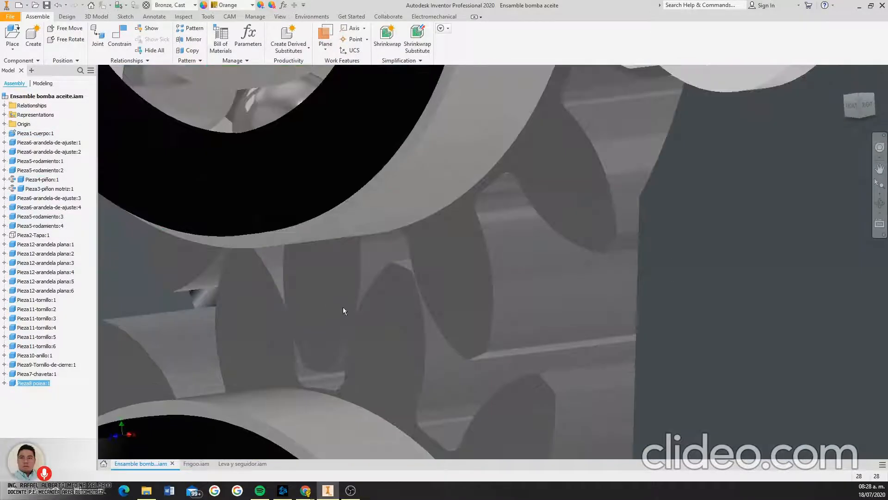
{"action": "left_click_drag", "start_coordinate": [389, 294], "coordinate": [308, 286]}
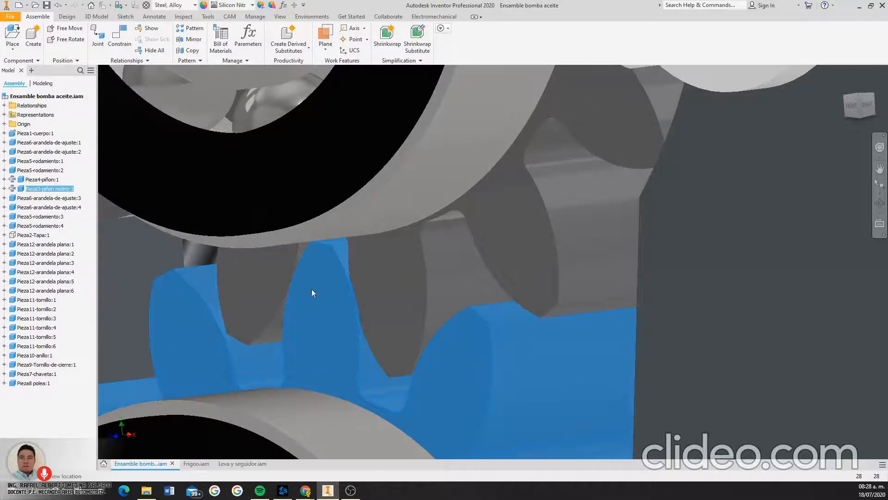
{"action": "scroll", "coordinate": [335, 296], "scroll_direction": "up", "scroll_amount": 6}
{"action": "scroll", "coordinate": [335, 296], "scroll_direction": "up", "scroll_amount": 3}
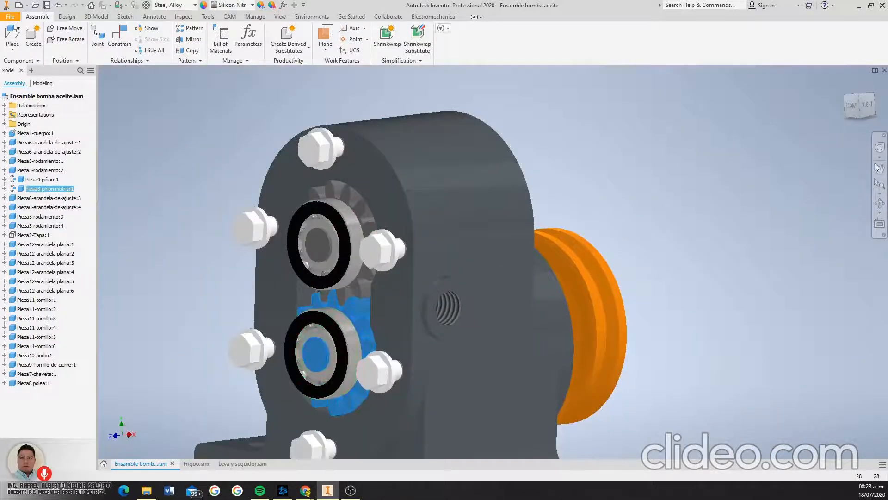
- Look at the pump from the front and rotate the lower drive pinion to check the gear meshing
{"action": "left_click", "coordinate": [880, 203]}
{"action": "left_click_drag", "start_coordinate": [406, 354], "coordinate": [448, 350]}
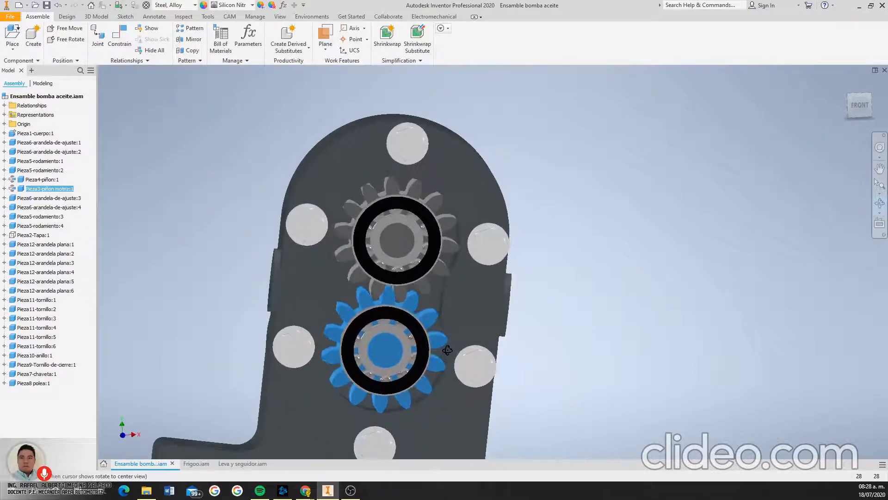
{"action": "left_click", "coordinate": [861, 106]}
{"action": "scroll", "coordinate": [513, 216], "scroll_direction": "up", "scroll_amount": 5}
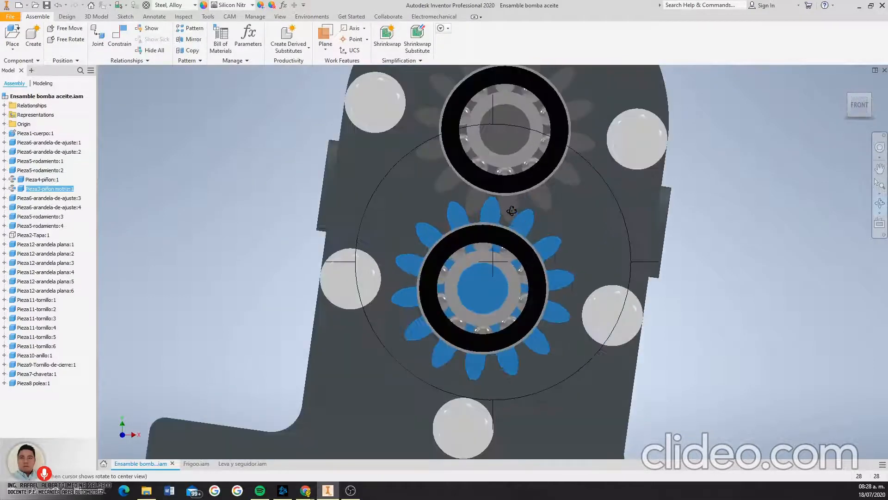
{"action": "key", "text": "Escape"}
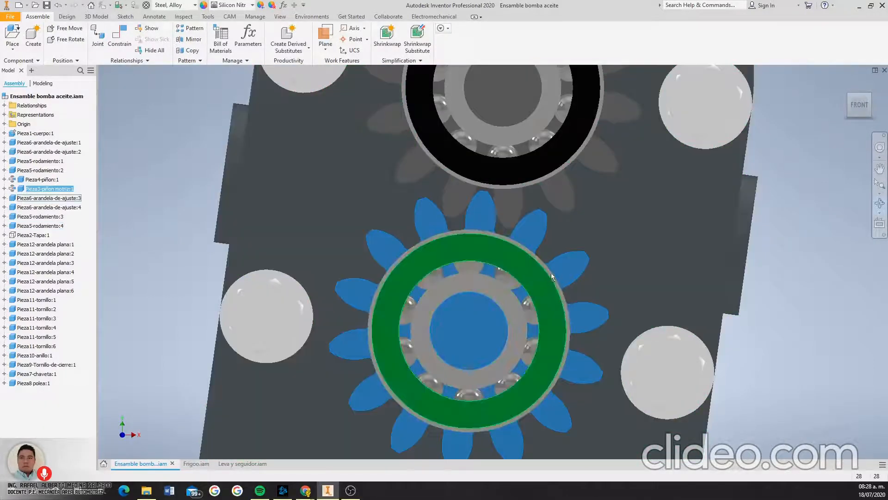
{"action": "left_click_drag", "start_coordinate": [572, 293], "coordinate": [425, 311]}
{"action": "left_click_drag", "start_coordinate": [478, 245], "coordinate": [426, 249]}
{"action": "scroll", "coordinate": [425, 249], "scroll_direction": "up", "scroll_amount": 5}
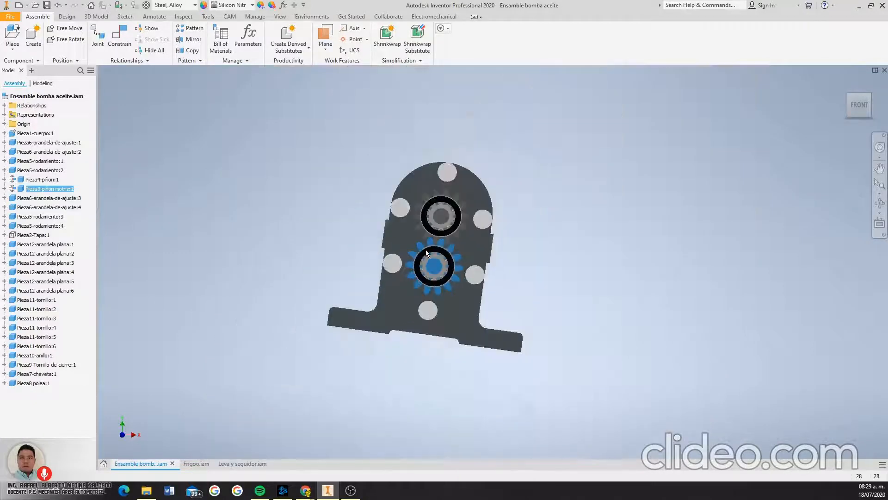
{"action": "scroll", "coordinate": [425, 249], "scroll_direction": "down", "scroll_amount": 2}
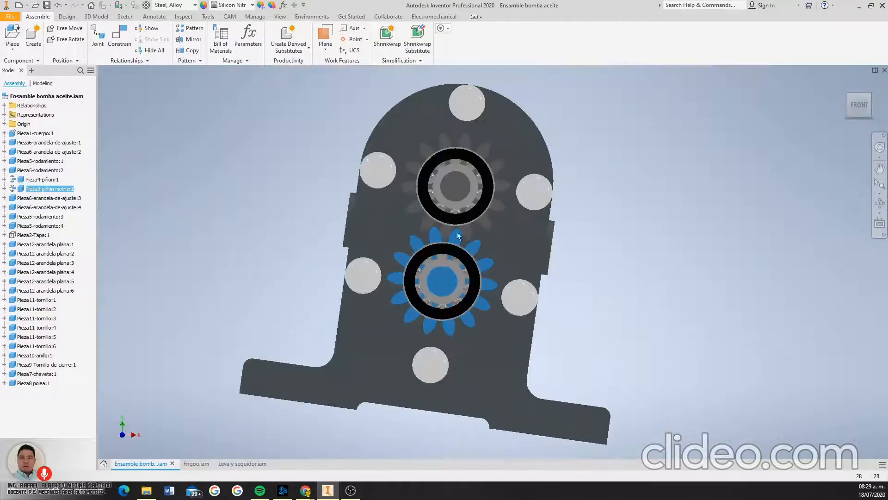
{"action": "left_click", "coordinate": [879, 204]}
{"action": "mouse_move", "coordinate": [565, 262]}
{"action": "left_mouse_down"}
{"action": "mouse_move", "coordinate": [537, 260]}
{"action": "mouse_move", "coordinate": [581, 280]}
{"action": "mouse_move", "coordinate": [561, 271]}
{"action": "left_mouse_up"}
- Switch to the Leva y seguidor assembly and turn the blue cam to check how it moves against the red follower
{"action": "left_click", "coordinate": [239, 466]}
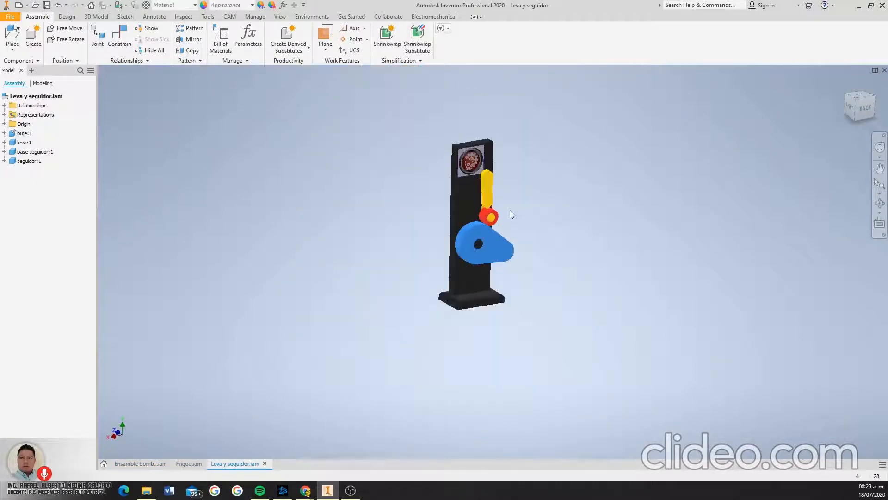
{"action": "scroll", "coordinate": [506, 220], "scroll_direction": "up", "scroll_amount": 5}
{"action": "scroll", "coordinate": [507, 264], "scroll_direction": "down", "scroll_amount": 3}
{"action": "scroll", "coordinate": [507, 283], "scroll_direction": "up", "scroll_amount": 2}
{"action": "left_click_drag", "start_coordinate": [503, 292], "coordinate": [433, 322]}
{"action": "left_click_drag", "start_coordinate": [444, 290], "coordinate": [400, 279]}
{"action": "left_click_drag", "start_coordinate": [421, 247], "coordinate": [317, 320]}
{"action": "scroll", "coordinate": [503, 252], "scroll_direction": "down", "scroll_amount": 3}
{"action": "scroll", "coordinate": [502, 252], "scroll_direction": "up", "scroll_amount": 8}
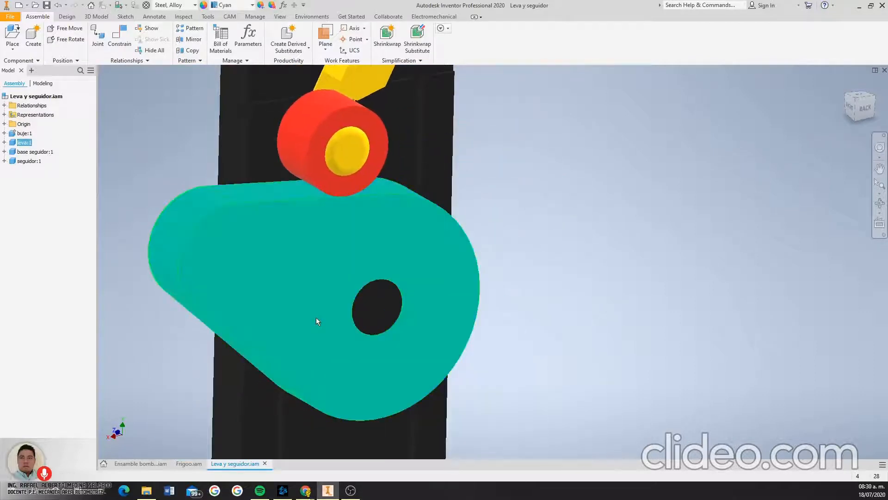
- Turn the cam's lobe to the opposite side and examine the cam and follower from the back
{"action": "scroll", "coordinate": [264, 287], "scroll_direction": "down", "scroll_amount": 5}
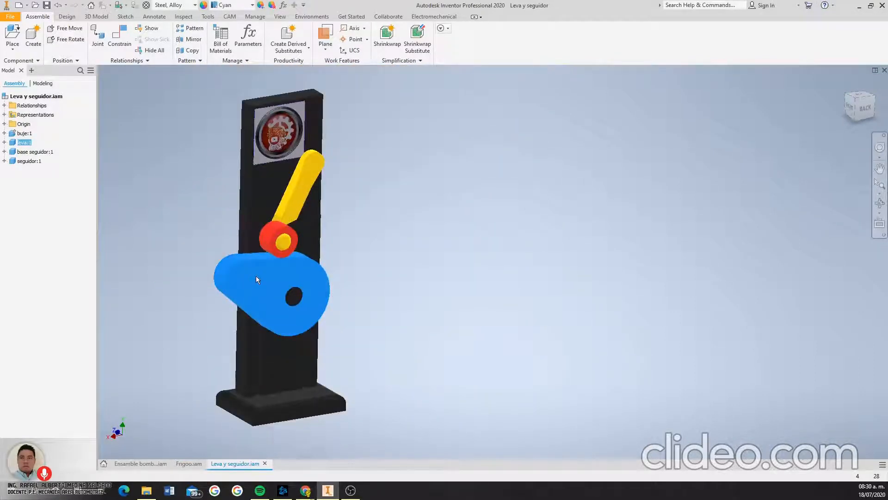
{"action": "left_click", "coordinate": [230, 296]}
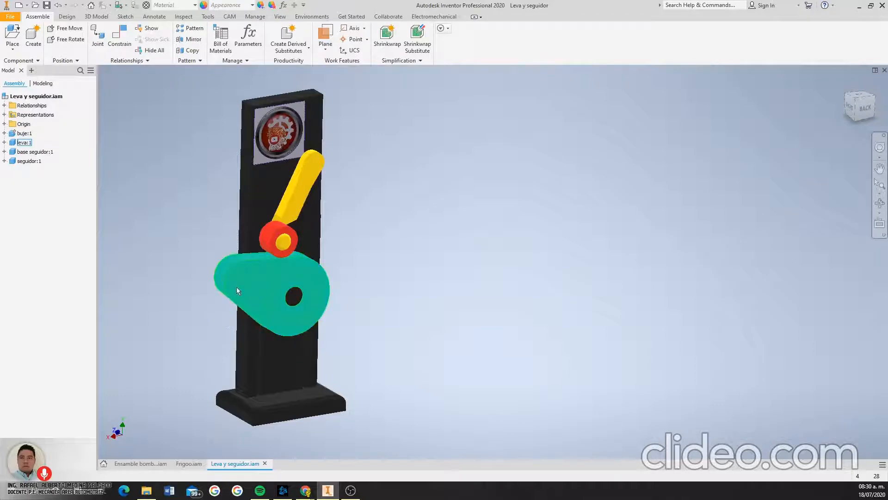
{"action": "scroll", "coordinate": [237, 287], "scroll_direction": "down", "scroll_amount": 4}
{"action": "scroll", "coordinate": [249, 269], "scroll_direction": "up", "scroll_amount": 5}
{"action": "left_click_drag", "start_coordinate": [229, 289], "coordinate": [345, 296]}
{"action": "scroll", "coordinate": [247, 318], "scroll_direction": "down", "scroll_amount": 4}
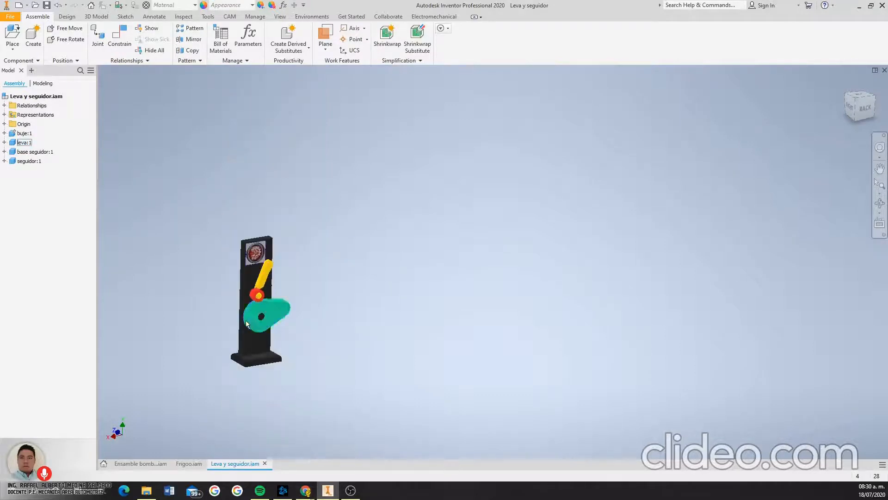
{"action": "scroll", "coordinate": [248, 324], "scroll_direction": "up", "scroll_amount": 5}
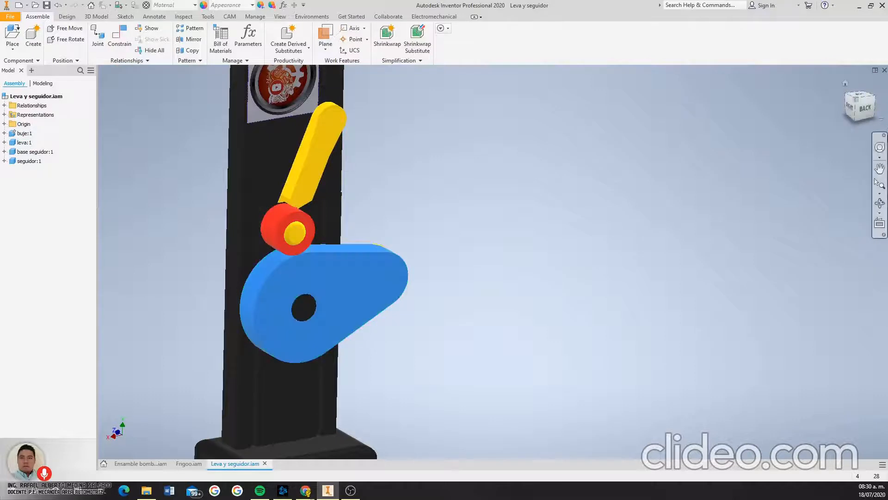
{"action": "left_click", "coordinate": [880, 203]}
{"action": "scroll", "coordinate": [481, 313], "scroll_direction": "down", "scroll_amount": 10}
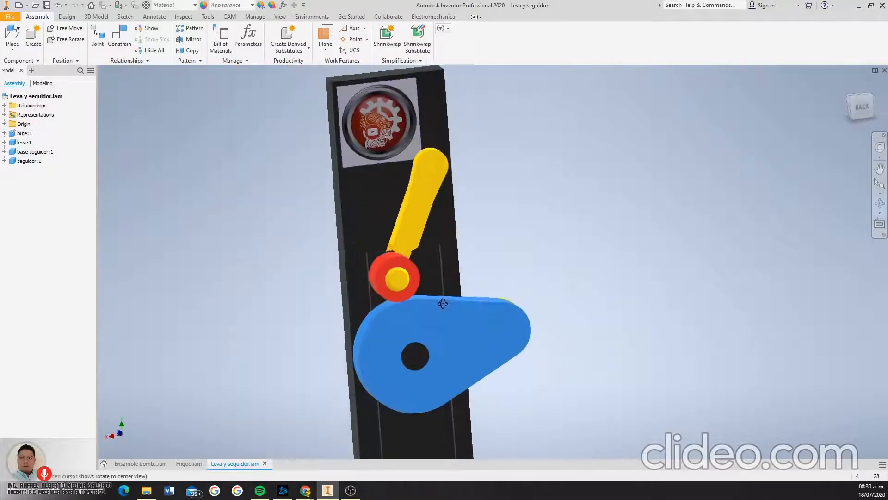
{"action": "scroll", "coordinate": [449, 320], "scroll_direction": "up", "scroll_amount": 10}
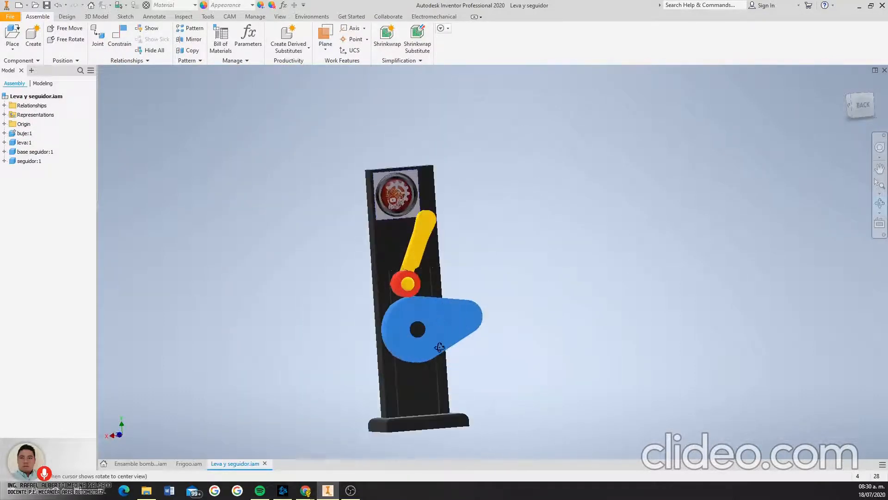
{"action": "key", "text": "Escape"}
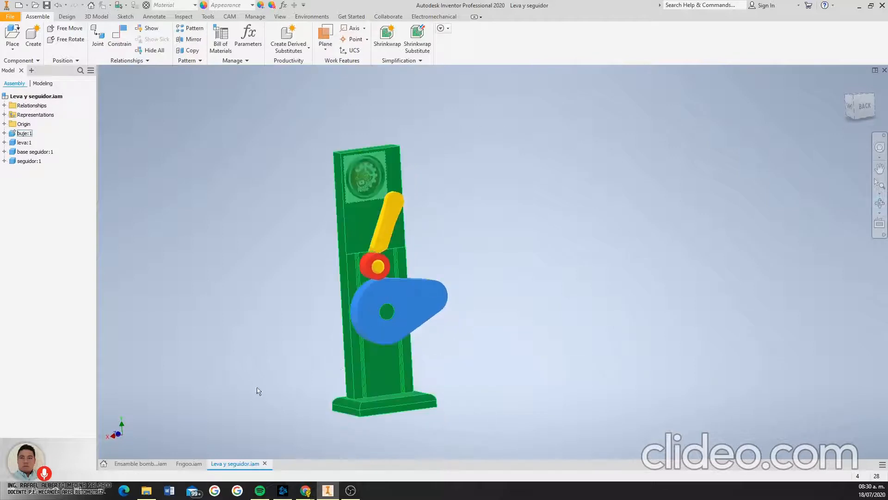
{"action": "left_click", "coordinate": [13, 49]}
{"action": "left_click", "coordinate": [26, 61]}
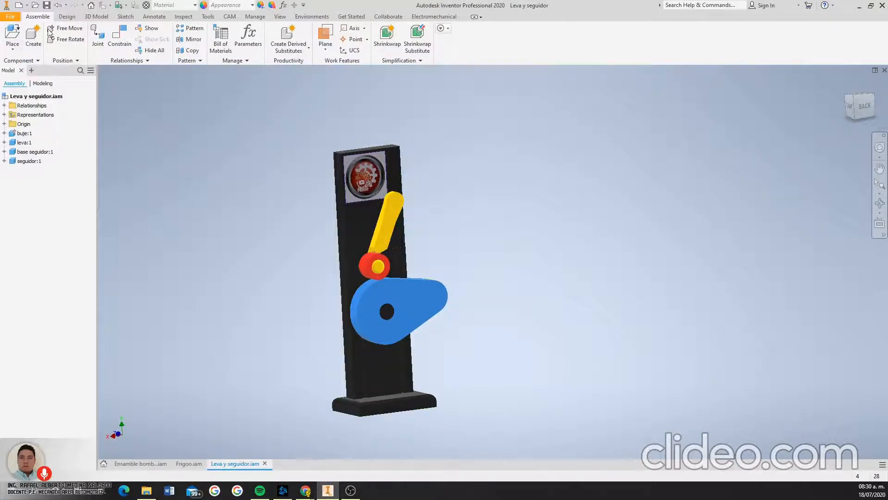
{"action": "key", "text": "Escape"}
- Create a new assembly file from the metric Standard (mm).iam template
{"action": "left_click", "coordinate": [14, 18]}
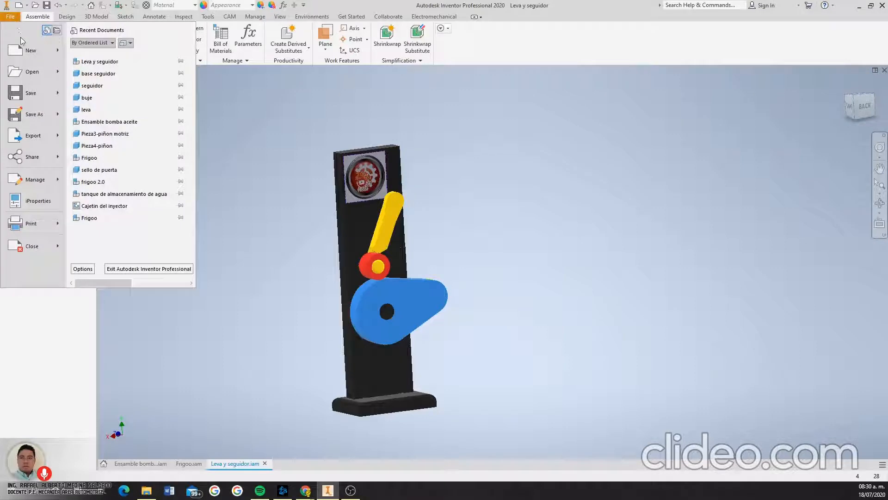
{"action": "mouse_move", "coordinate": [67, 54]}
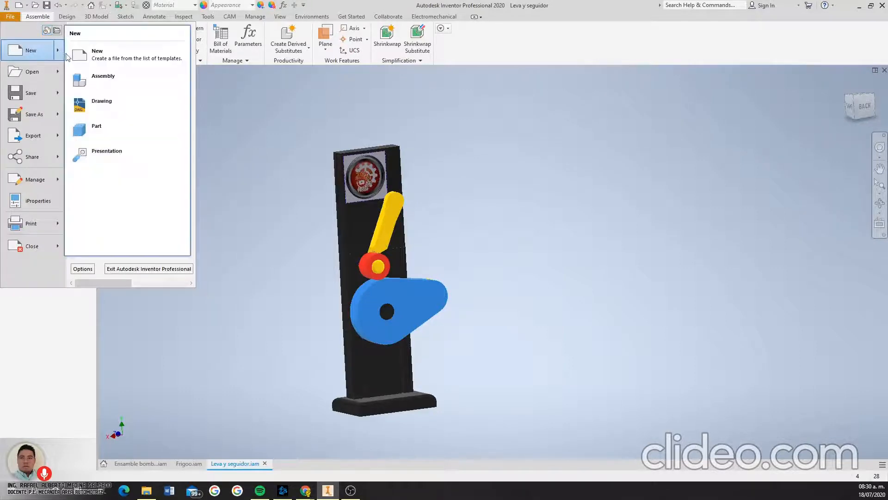
{"action": "left_click", "coordinate": [115, 53]}
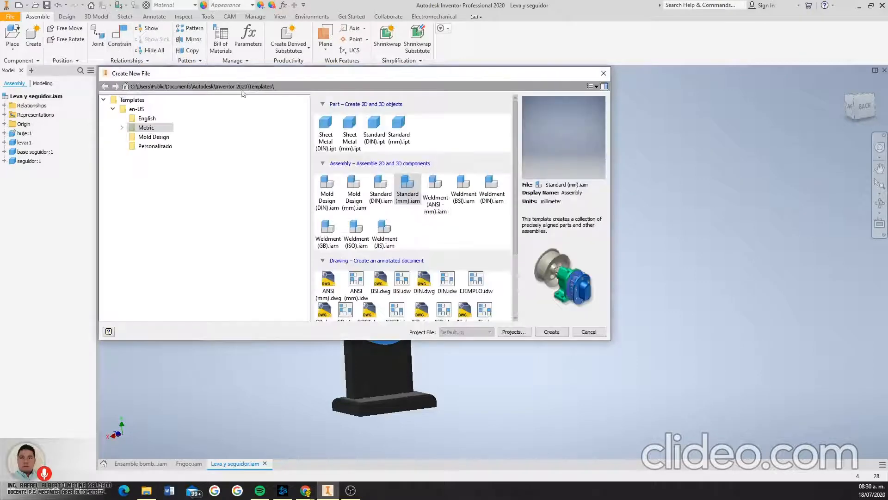
{"action": "left_click", "coordinate": [552, 332]}
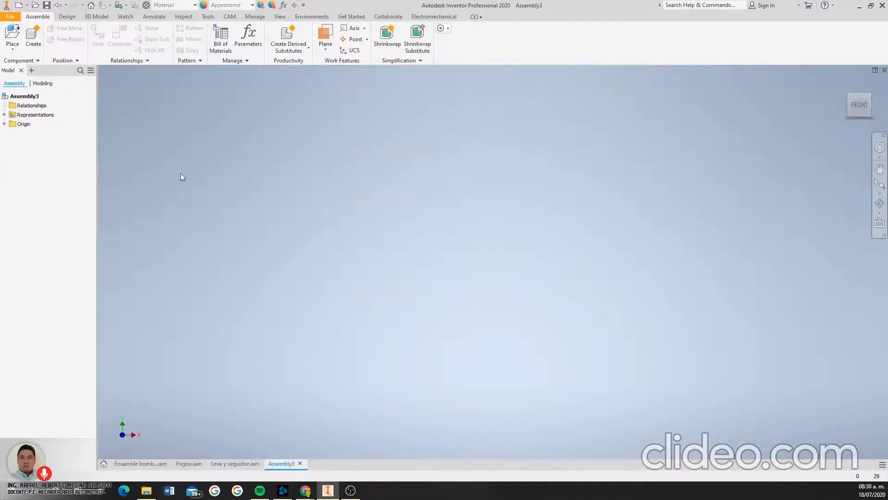
- Preview the seguidor, leva, Leva y seguidor and buje files in the Restricciones de movimiento folder for placement
{"action": "left_click", "coordinate": [12, 48]}
{"action": "left_click", "coordinate": [25, 66]}
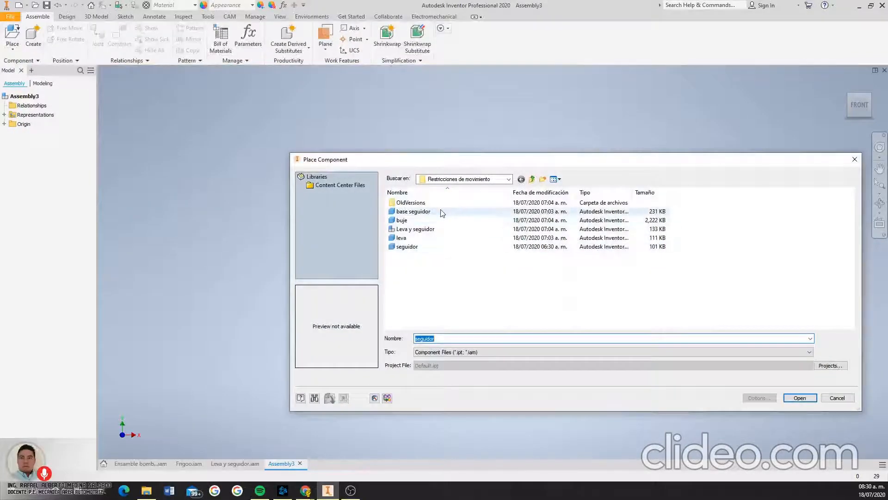
{"action": "left_click", "coordinate": [441, 211]}
{"action": "left_click", "coordinate": [408, 247]}
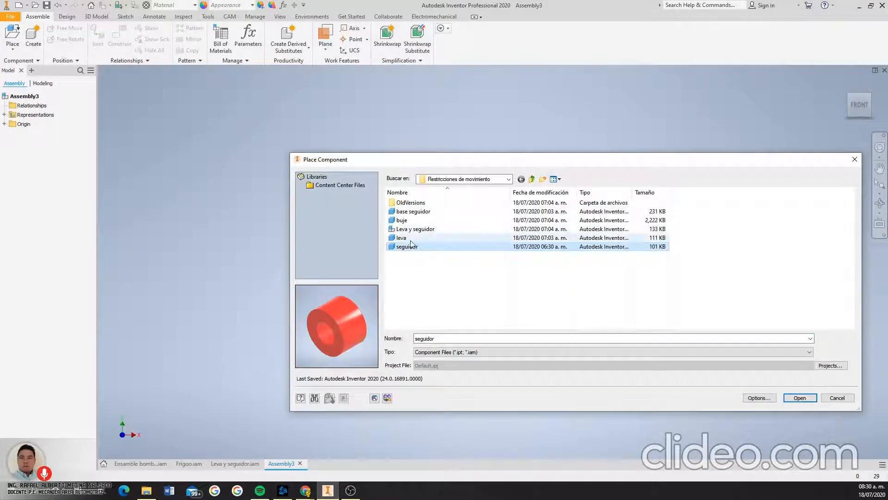
{"action": "left_click", "coordinate": [410, 239]}
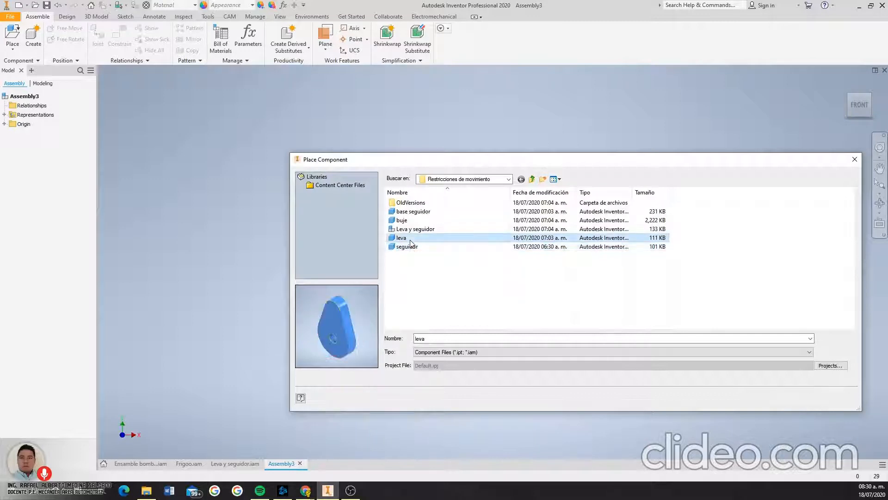
{"action": "left_click", "coordinate": [408, 230]}
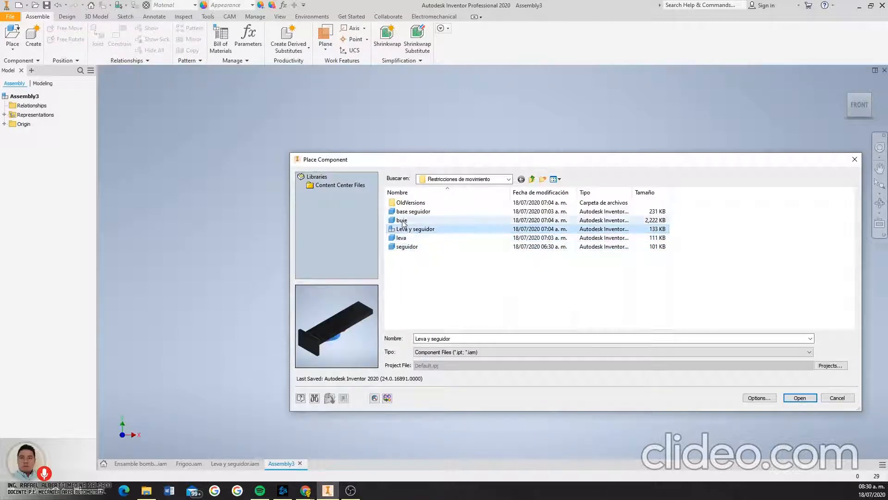
{"action": "left_click", "coordinate": [408, 221]}
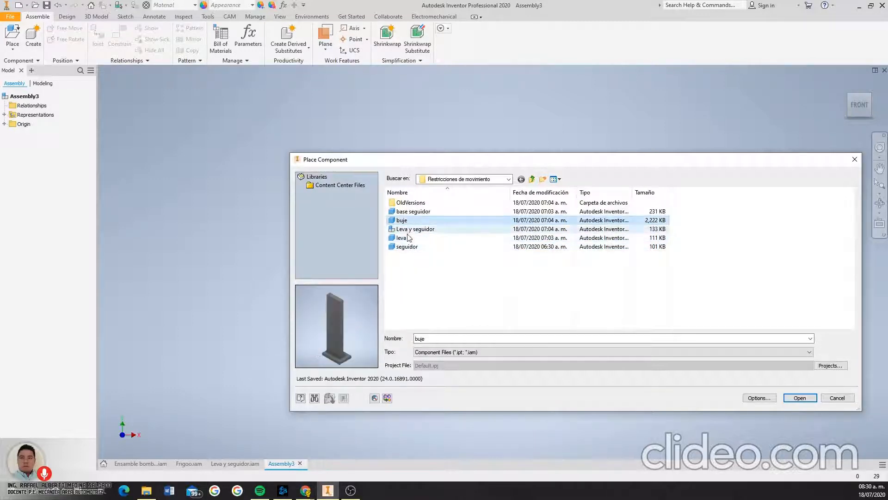
- Rename the buje part file as base principal
{"action": "left_click", "coordinate": [402, 220]}
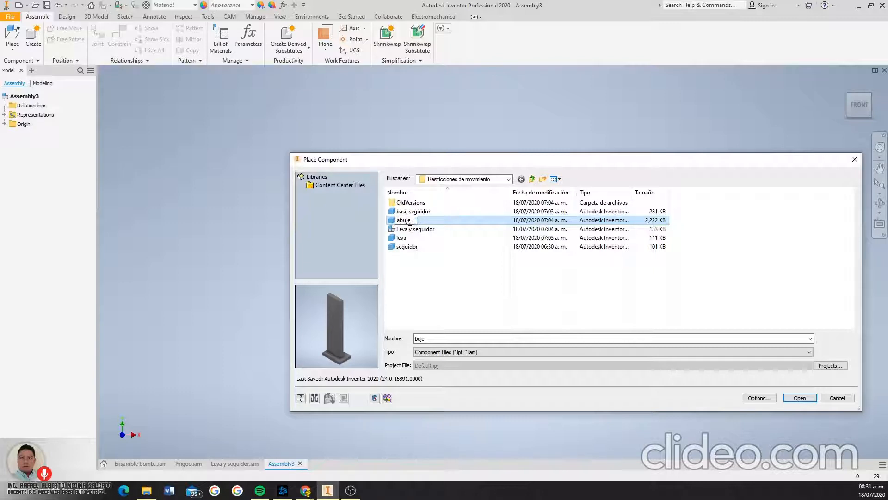
{"action": "type", "text": "base principal"}
{"action": "key", "text": "Delete"}
{"action": "key", "text": "Delete"}
{"action": "key", "text": "Delete"}
{"action": "key", "text": "Return"}
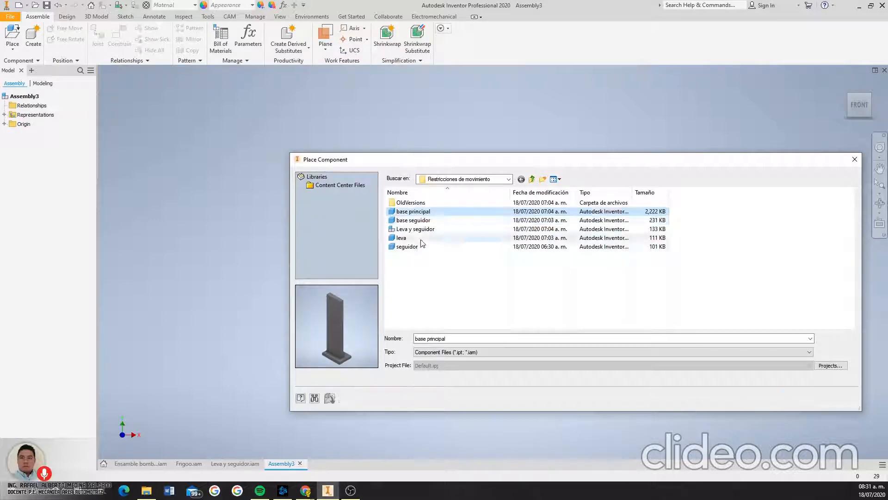
- Place one instance of the base principal part in the new assembly
{"action": "left_click", "coordinate": [800, 398]}
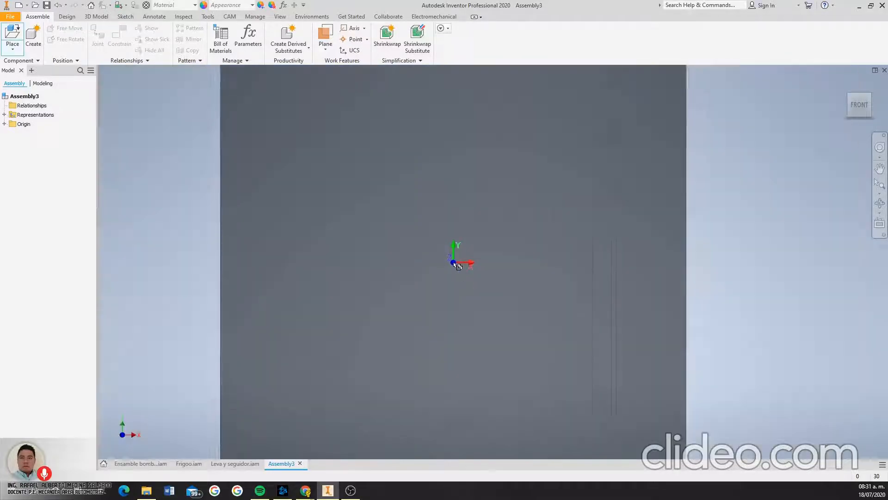
{"action": "left_click", "coordinate": [455, 263]}
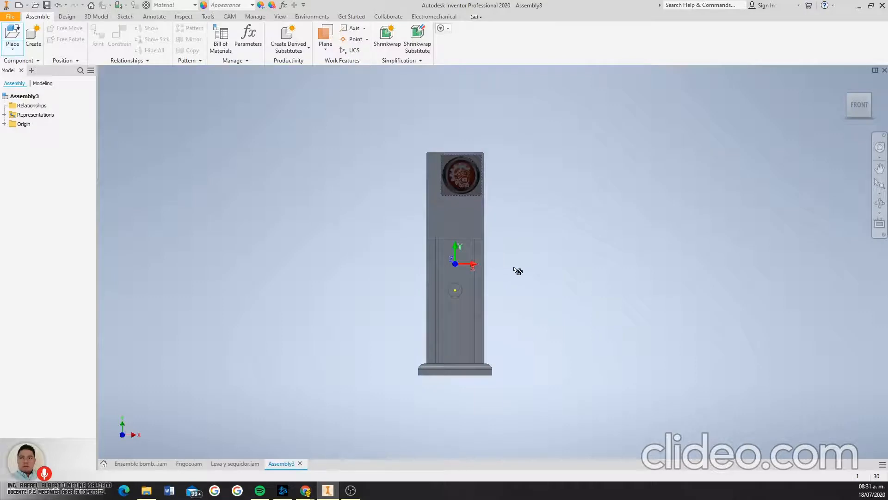
{"action": "key", "text": "Escape"}
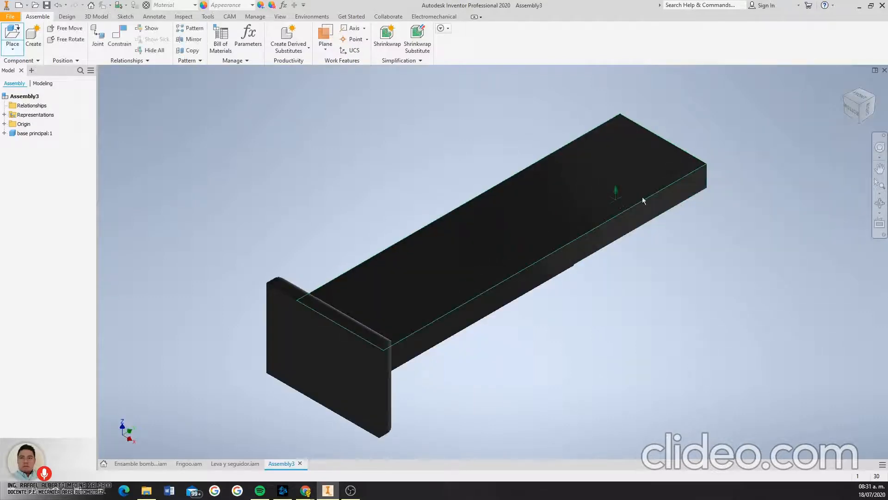
- With the base shown upright from its logo side, place one instance of the leva part beside it
{"action": "left_click", "coordinate": [880, 203]}
{"action": "left_click_drag", "start_coordinate": [565, 258], "coordinate": [561, 236]}
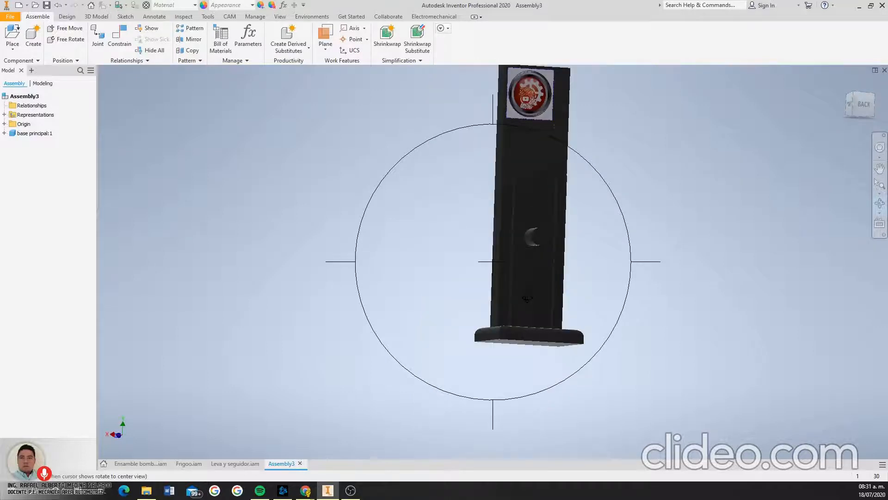
{"action": "middle_click_drag", "start_coordinate": [511, 220], "coordinate": [531, 236], "text": "shift"}
{"action": "scroll", "coordinate": [531, 236], "scroll_direction": "up", "scroll_amount": 4}
{"action": "scroll", "coordinate": [531, 236], "scroll_direction": "down", "scroll_amount": 5}
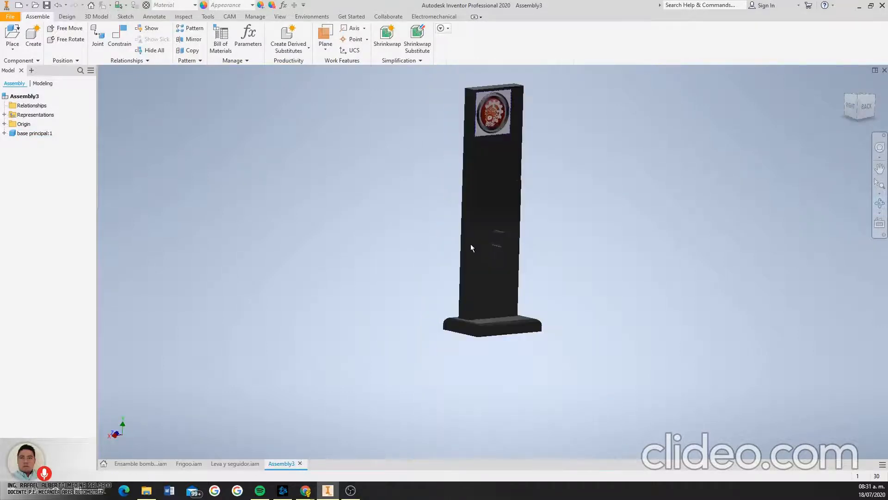
{"action": "left_click", "coordinate": [12, 49]}
{"action": "left_click", "coordinate": [20, 62]}
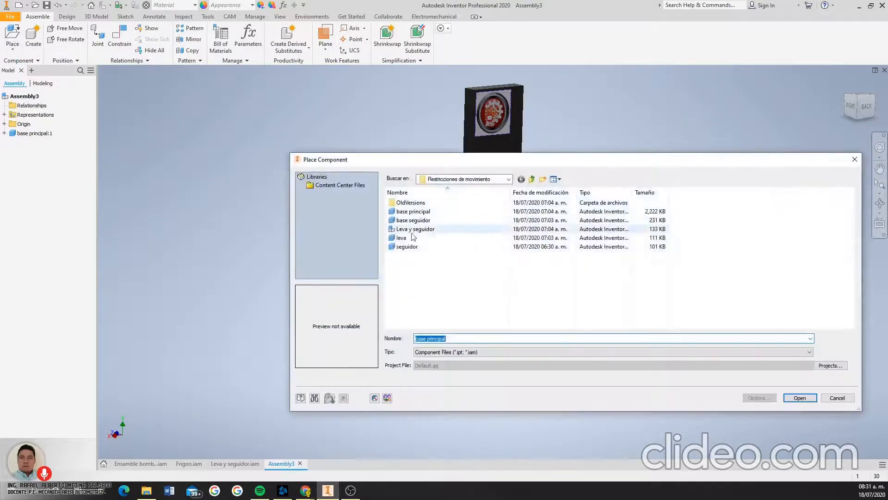
{"action": "left_click", "coordinate": [409, 237]}
{"action": "left_click", "coordinate": [797, 398]}
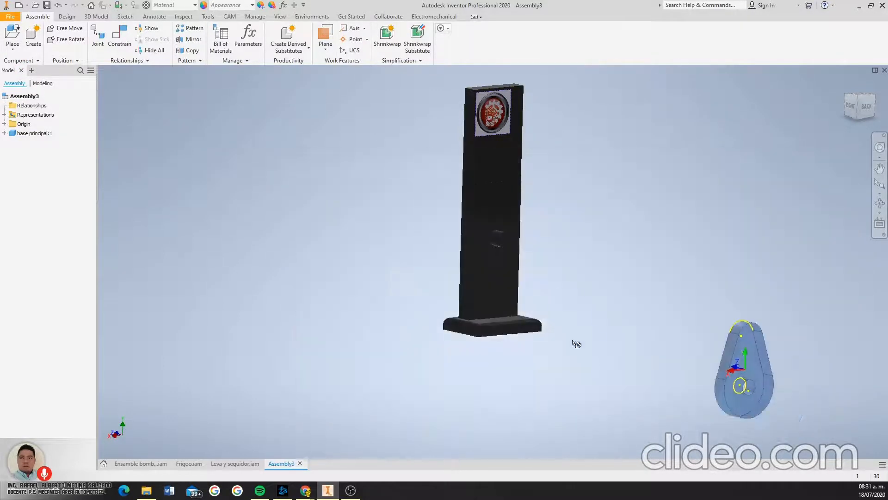
{"action": "left_click", "coordinate": [373, 251]}
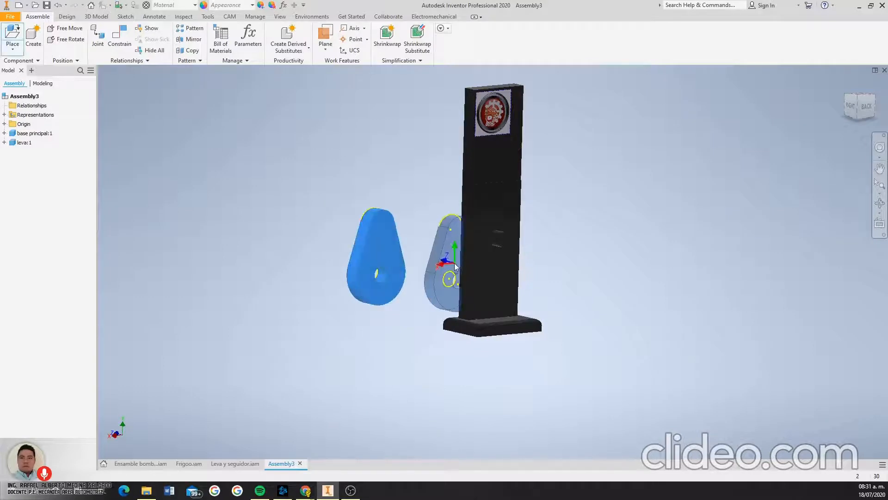
- Apply an Insert constraint with the opposed solution and 0 mm offset between the leva's hole edge and the base's circular hole edge
{"action": "left_click", "coordinate": [118, 44]}
{"action": "scroll", "coordinate": [373, 277], "scroll_direction": "up", "scroll_amount": 3}
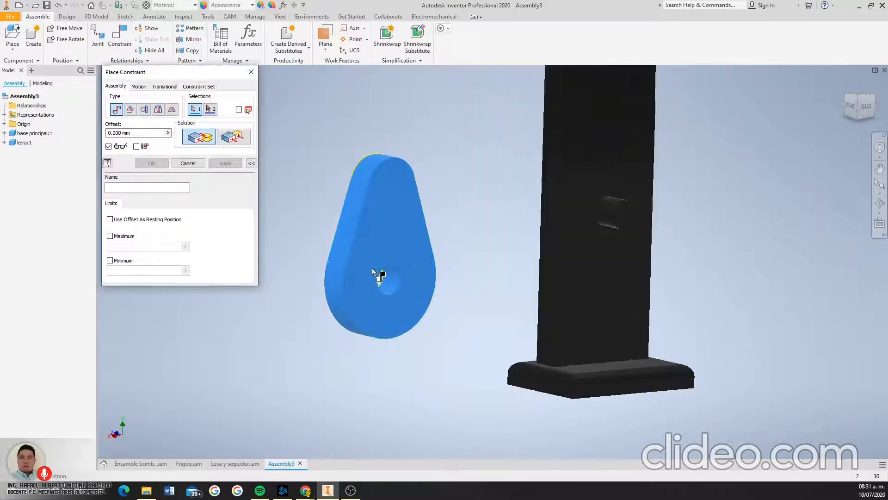
{"action": "scroll", "coordinate": [372, 276], "scroll_direction": "up", "scroll_amount": 2}
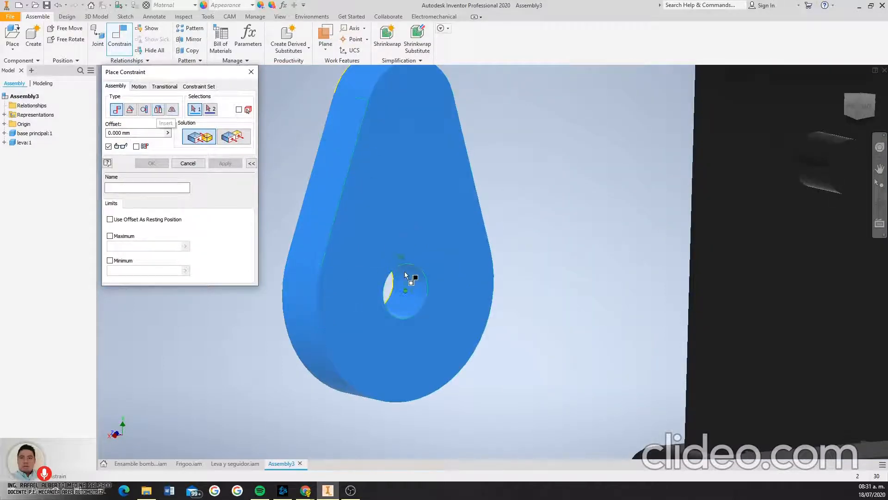
{"action": "mouse_move", "coordinate": [419, 286]}
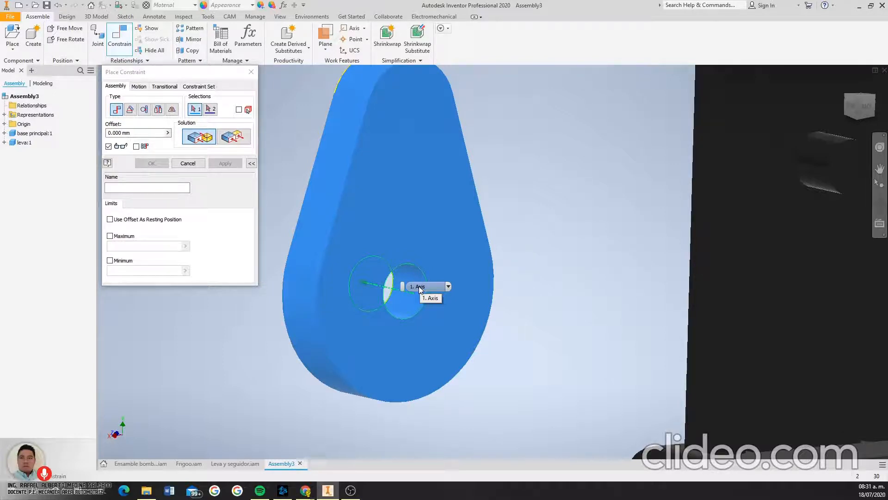
{"action": "left_click", "coordinate": [158, 111]}
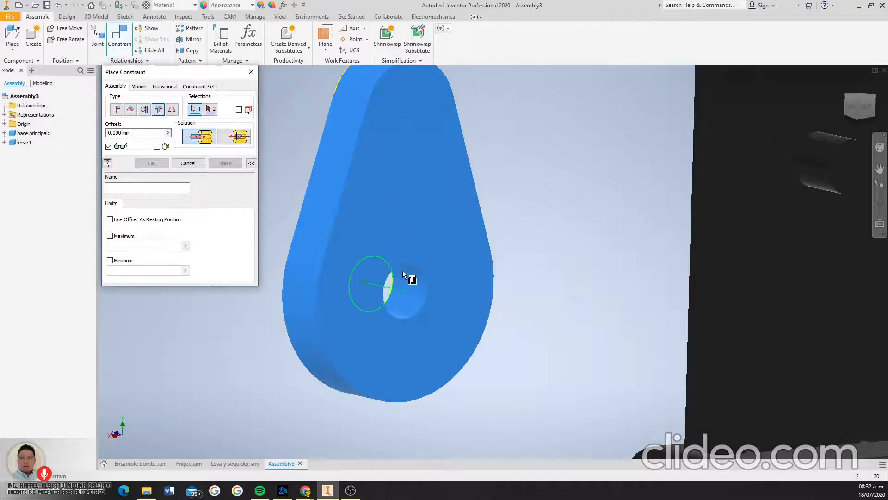
{"action": "scroll", "coordinate": [402, 279], "scroll_direction": "down", "scroll_amount": 3}
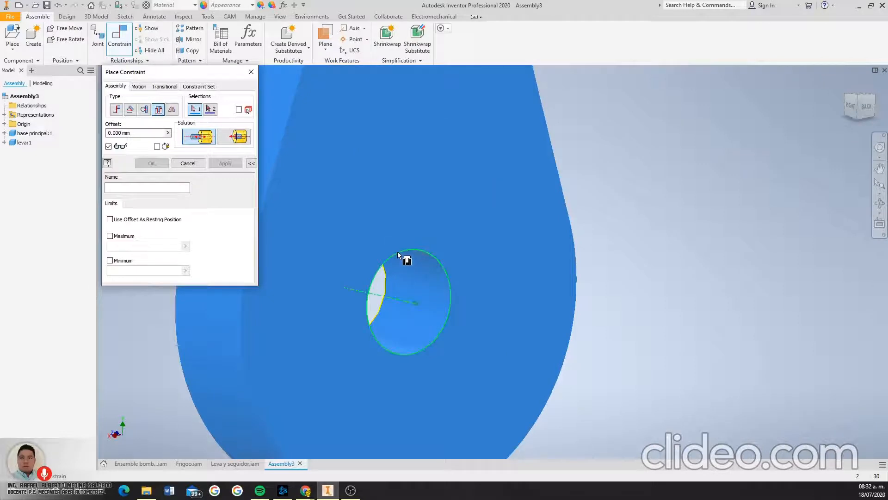
{"action": "left_click", "coordinate": [397, 250]}
{"action": "scroll", "coordinate": [398, 251], "scroll_direction": "up", "scroll_amount": 5}
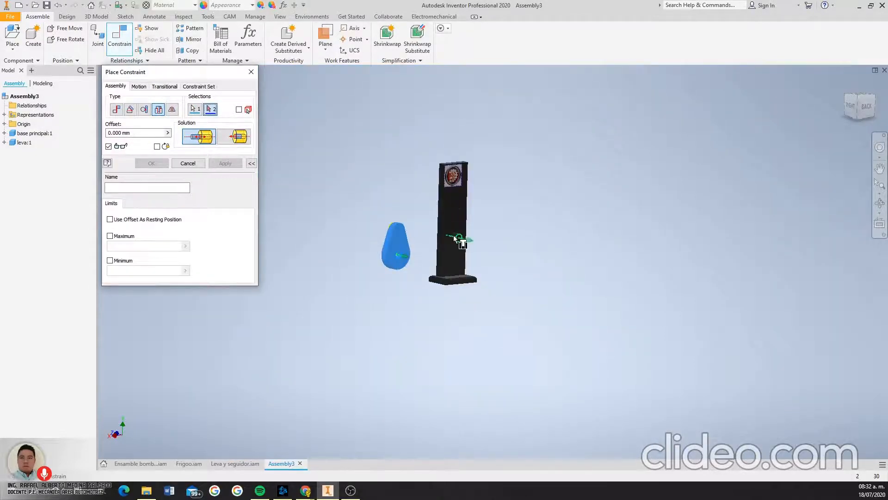
{"action": "scroll", "coordinate": [454, 238], "scroll_direction": "down", "scroll_amount": 6}
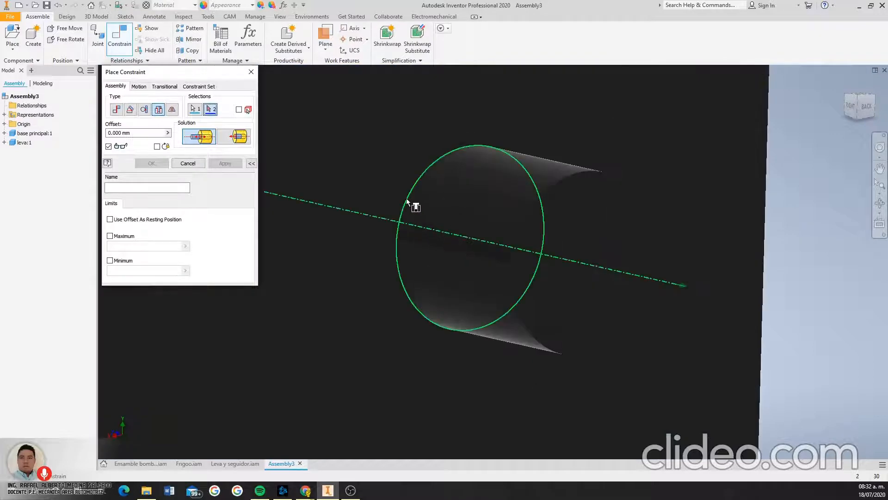
{"action": "left_click", "coordinate": [406, 198]}
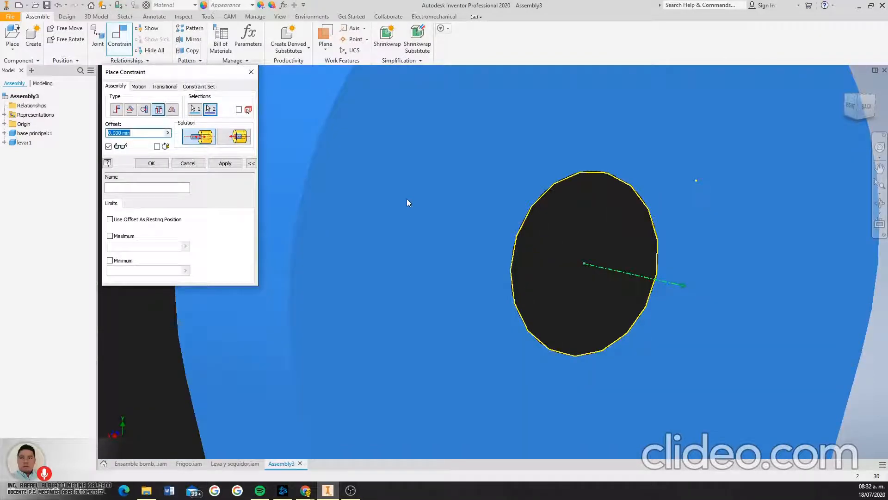
{"action": "left_click", "coordinate": [234, 163]}
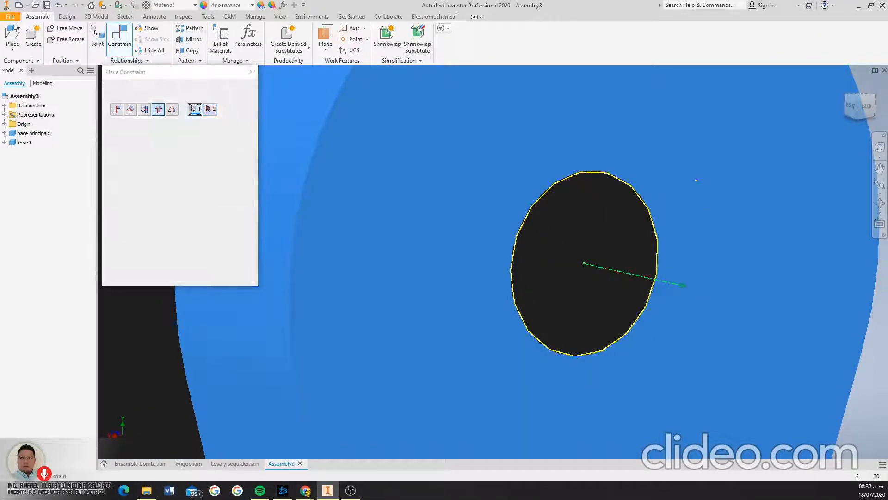
{"action": "scroll", "coordinate": [491, 227], "scroll_direction": "up", "scroll_amount": 6}
{"action": "key", "text": "Escape"}
- Swing the leva around its hole on the base to test which parts can still move
{"action": "scroll", "coordinate": [523, 281], "scroll_direction": "down", "scroll_amount": 4}
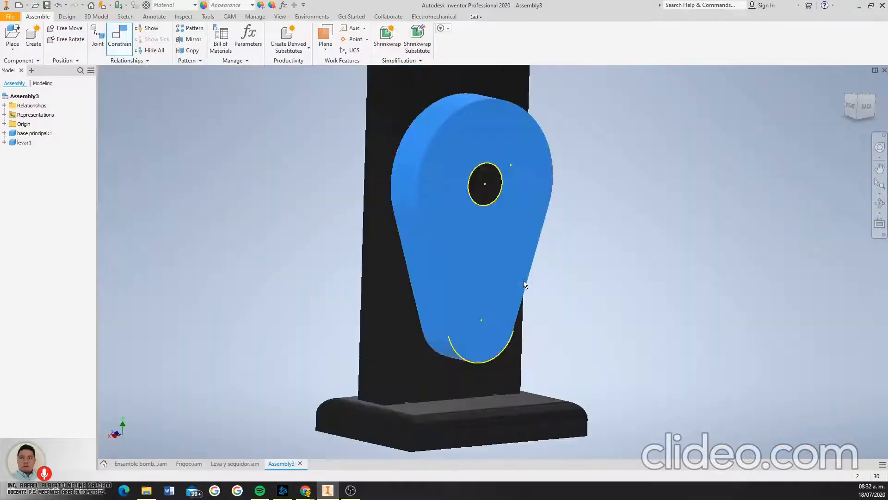
{"action": "left_click_drag", "start_coordinate": [482, 333], "coordinate": [652, 237]}
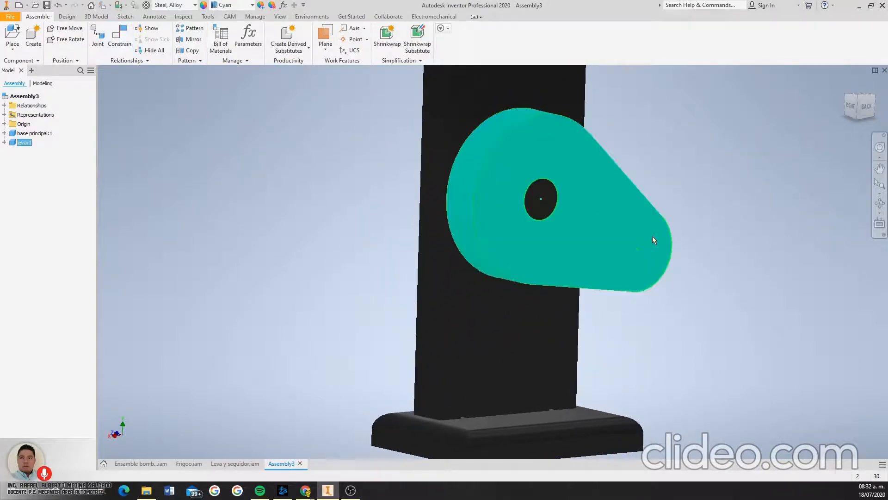
{"action": "left_click_drag", "start_coordinate": [615, 260], "coordinate": [529, 344]}
{"action": "left_click", "coordinate": [654, 276]}
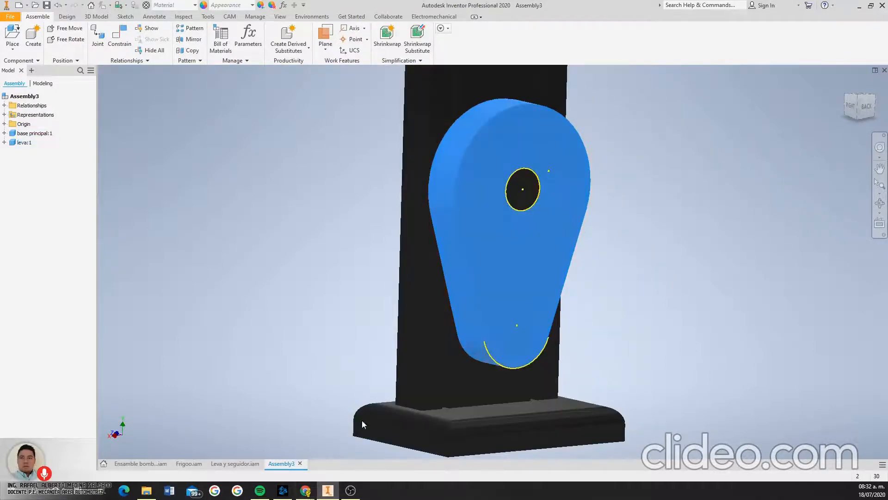
{"action": "mouse_move", "coordinate": [498, 320]}
{"action": "left_mouse_down"}
{"action": "mouse_move", "coordinate": [596, 249]}
{"action": "mouse_move", "coordinate": [443, 329]}
{"action": "mouse_move", "coordinate": [491, 324]}
{"action": "left_mouse_up"}
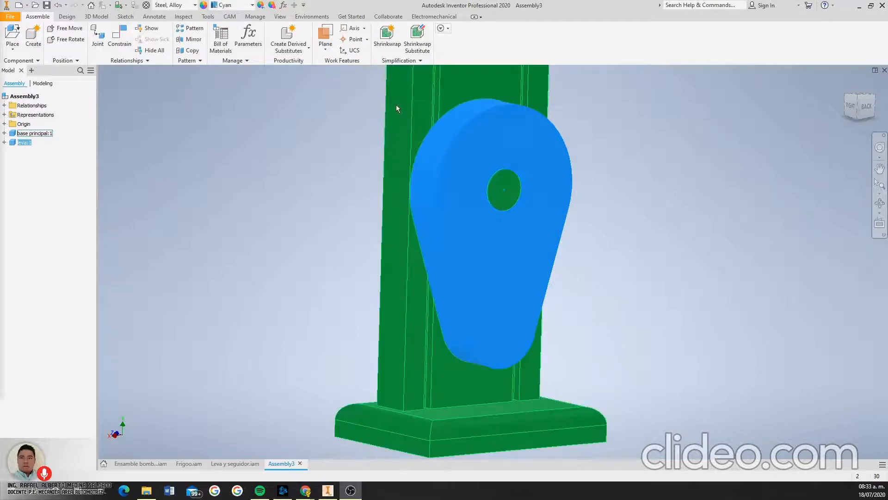
- Ground the base principal part and swing the leva slightly to check its rotation
{"action": "right_click", "coordinate": [396, 106]}
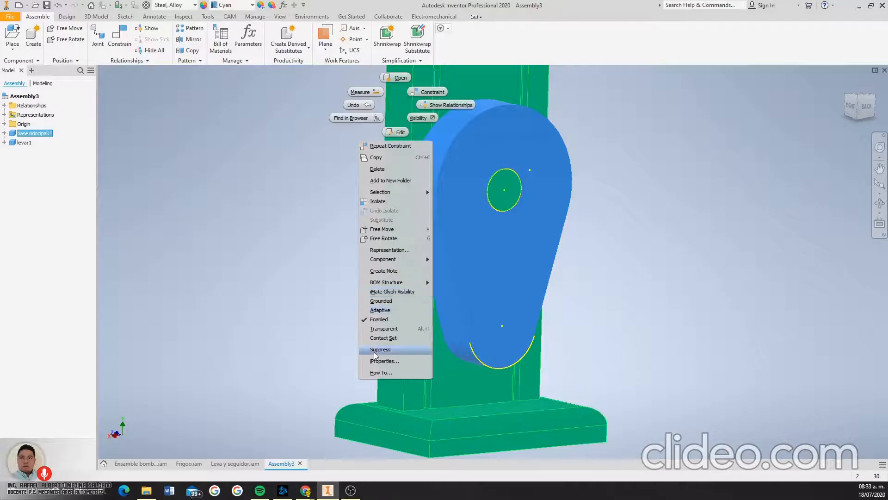
{"action": "left_click", "coordinate": [380, 301]}
{"action": "left_click", "coordinate": [683, 144]}
{"action": "left_click_drag", "start_coordinate": [515, 308], "coordinate": [434, 305]}
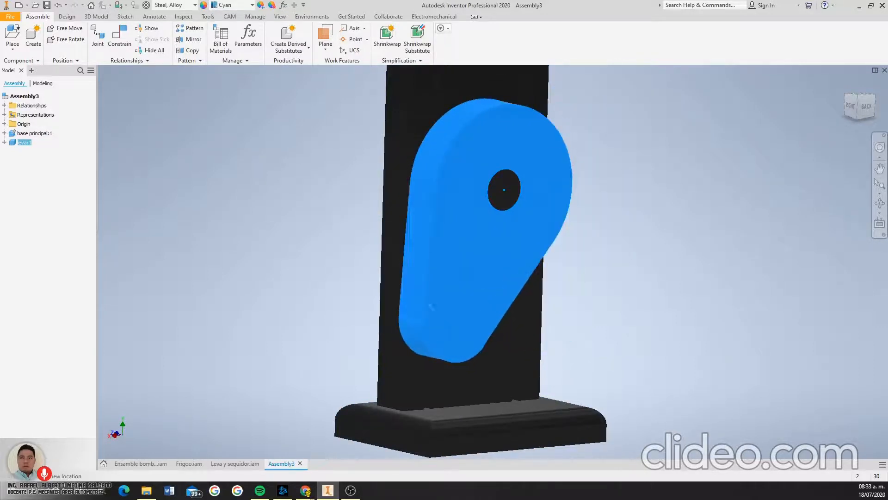
- Place one instance of the base seguidor part beside the upper half of the base
{"action": "scroll", "coordinate": [435, 300], "scroll_direction": "up", "scroll_amount": 8}
{"action": "scroll", "coordinate": [447, 252], "scroll_direction": "down", "scroll_amount": 5}
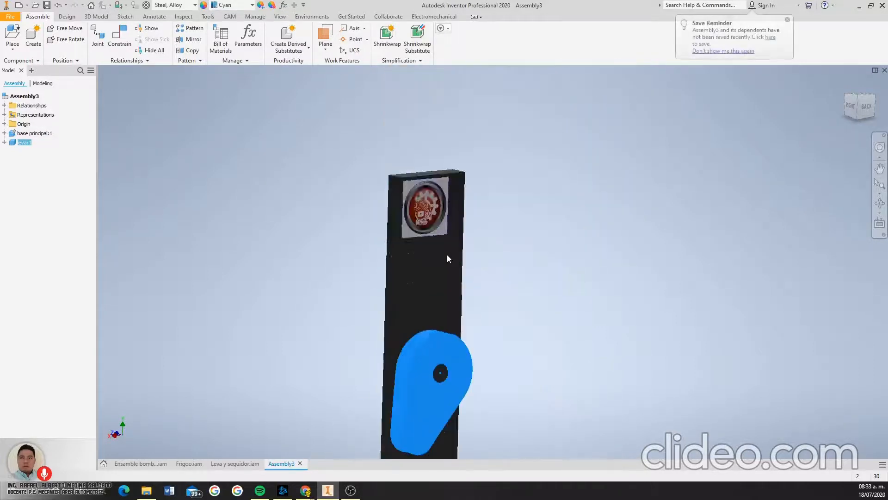
{"action": "left_click", "coordinate": [475, 257]}
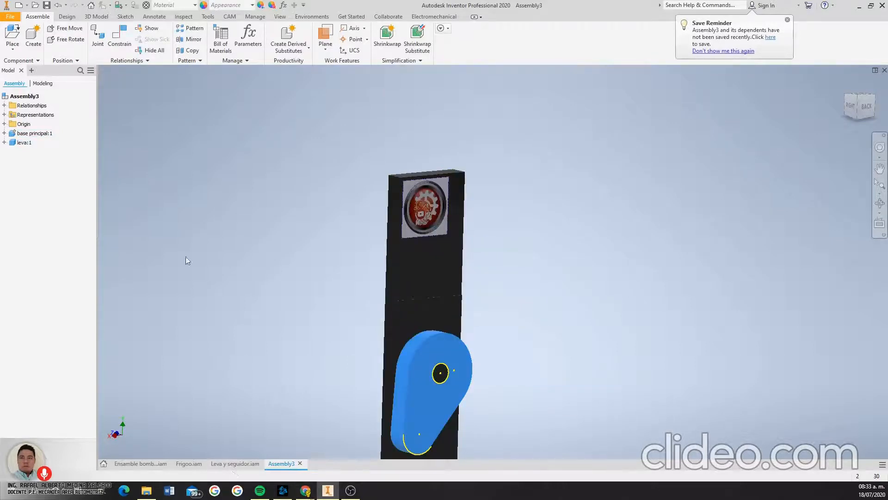
{"action": "left_click", "coordinate": [12, 46]}
{"action": "key", "text": "Escape"}
{"action": "key", "text": "p"}
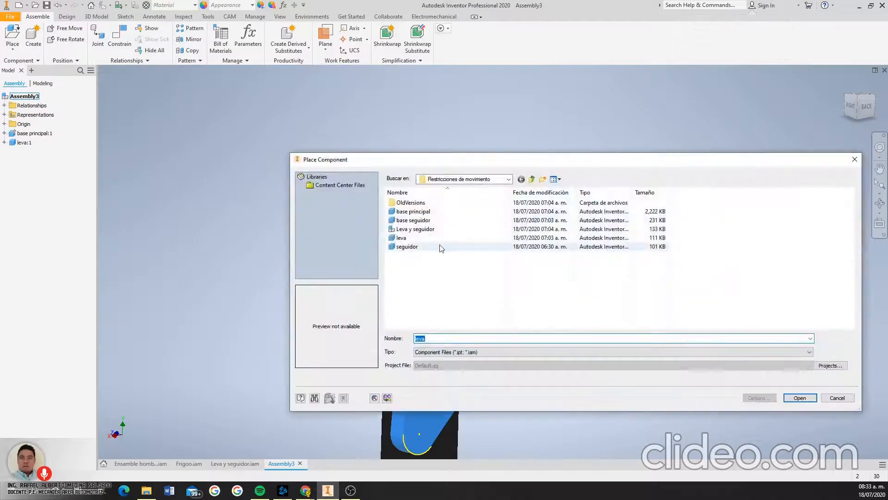
{"action": "left_click", "coordinate": [417, 212]}
{"action": "left_click", "coordinate": [419, 229]}
{"action": "left_click", "coordinate": [418, 222]}
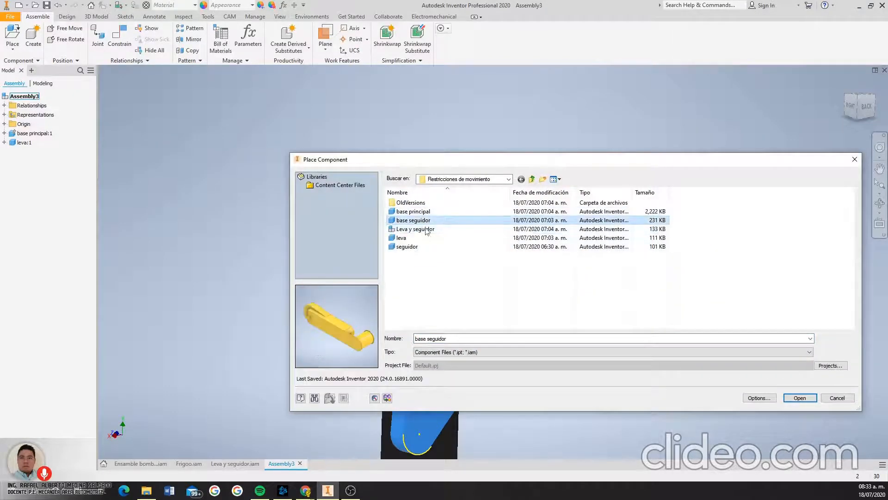
{"action": "left_click", "coordinate": [800, 397]}
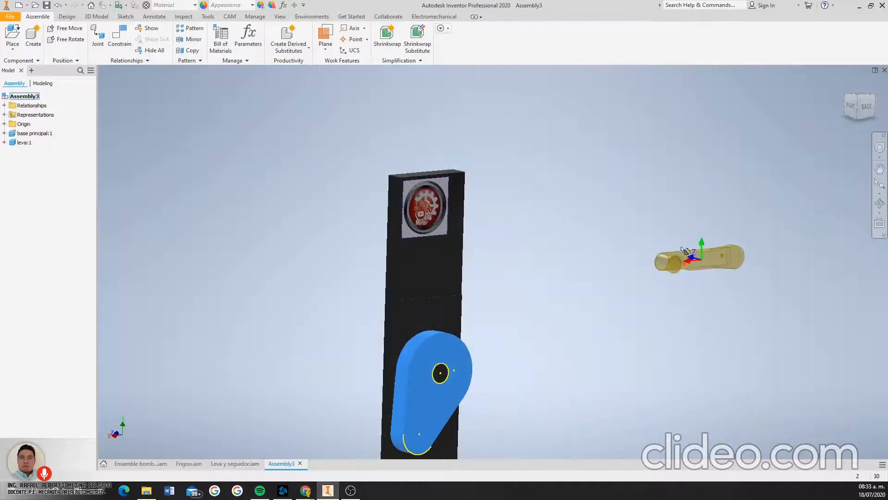
{"action": "left_click", "coordinate": [645, 243]}
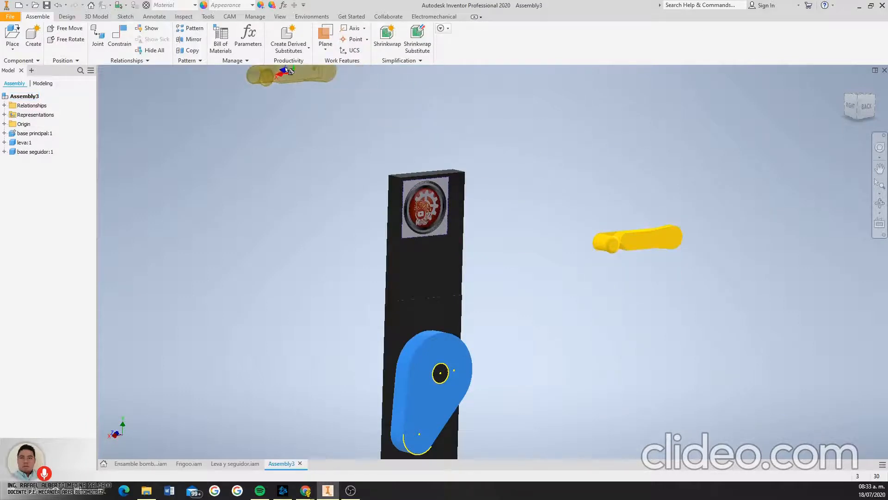
- Place one instance of the seguidor part just below the yellow base seguidor arm
{"action": "left_click", "coordinate": [12, 48]}
{"action": "left_click", "coordinate": [31, 72]}
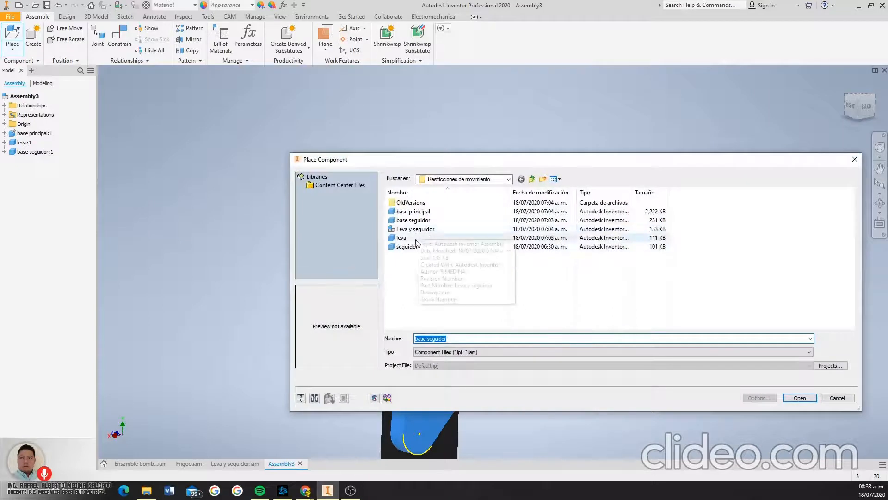
{"action": "left_click", "coordinate": [407, 246]}
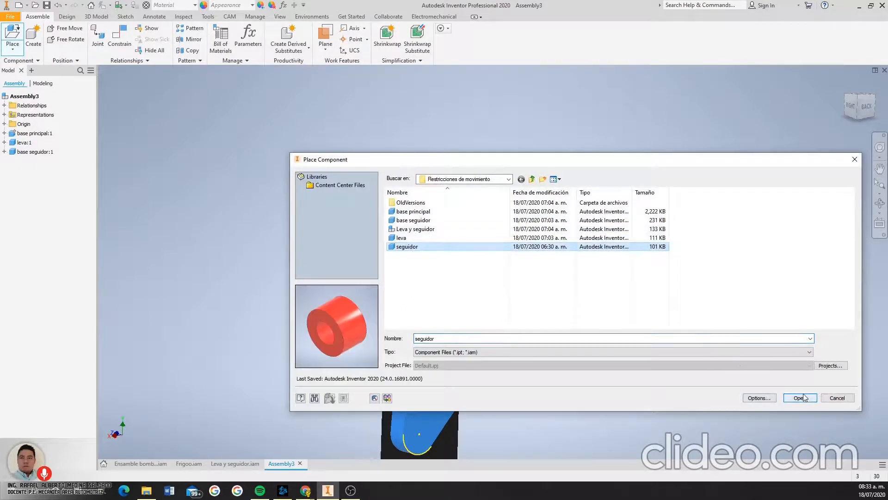
{"action": "left_click", "coordinate": [800, 398]}
{"action": "left_click", "coordinate": [615, 297]}
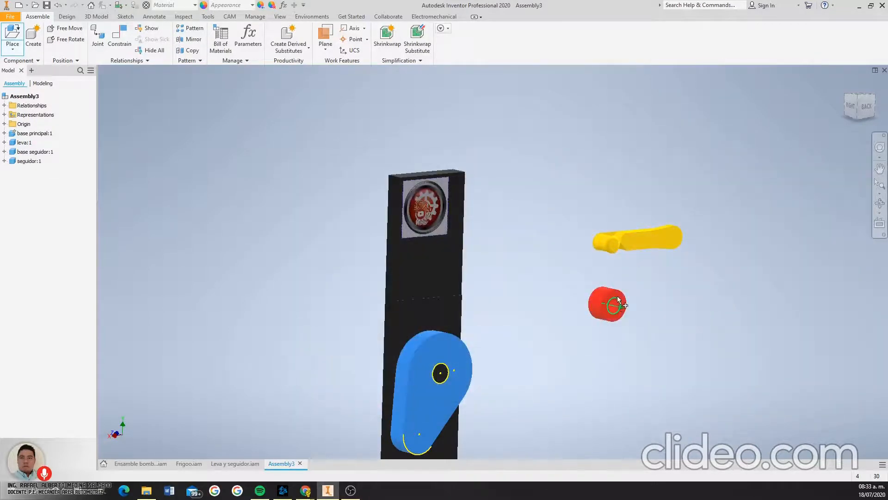
{"action": "scroll", "coordinate": [615, 295], "scroll_direction": "up", "scroll_amount": 3}
{"action": "key", "text": "Escape"}
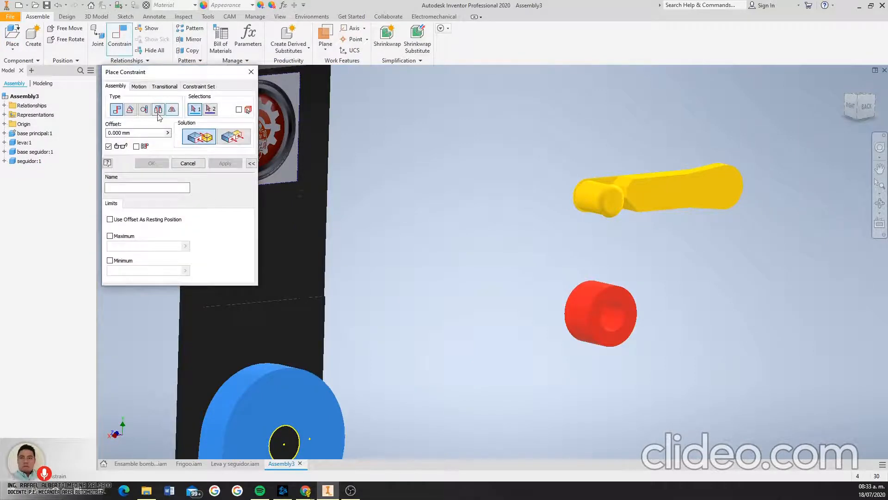
- Set up an Insert constraint between the red seguidor's hole edge and the circular edge at the base of the yellow arm's pin
{"action": "left_click", "coordinate": [158, 110]}
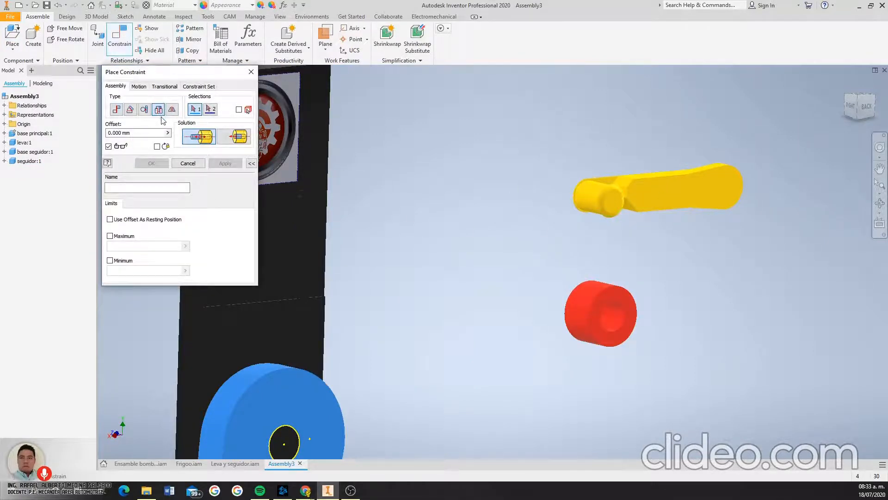
{"action": "scroll", "coordinate": [589, 330], "scroll_direction": "down", "scroll_amount": 5}
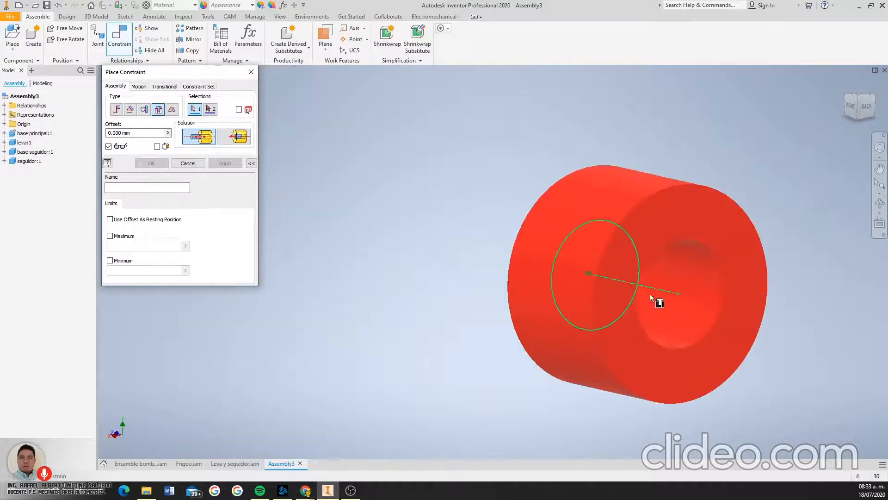
{"action": "left_click", "coordinate": [672, 244]}
{"action": "scroll", "coordinate": [687, 258], "scroll_direction": "up", "scroll_amount": 10}
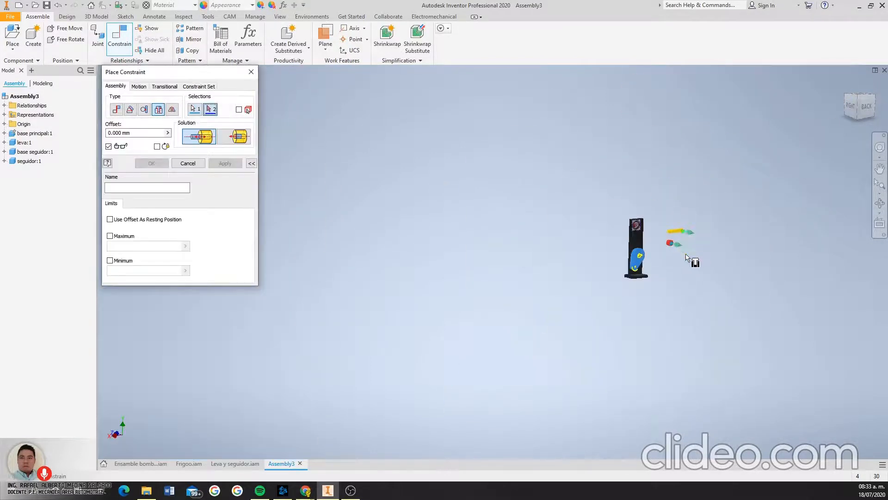
{"action": "scroll", "coordinate": [680, 240], "scroll_direction": "down", "scroll_amount": 5}
{"action": "scroll", "coordinate": [636, 201], "scroll_direction": "down", "scroll_amount": 6}
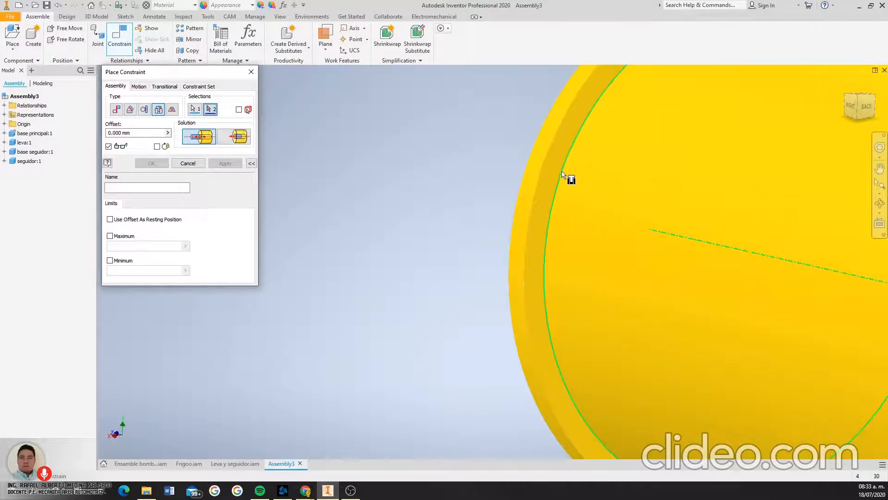
{"action": "left_click", "coordinate": [562, 172]}
{"action": "scroll", "coordinate": [498, 201], "scroll_direction": "up", "scroll_amount": 5}
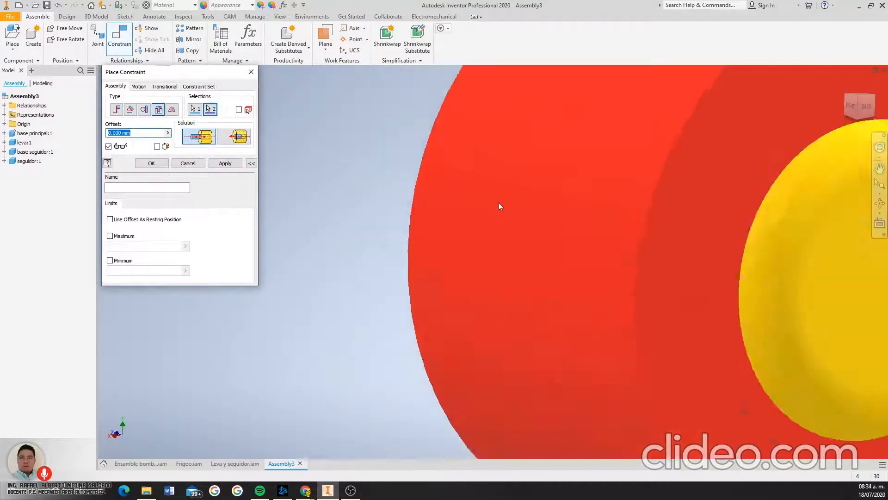
{"action": "scroll", "coordinate": [554, 197], "scroll_direction": "down", "scroll_amount": 3}
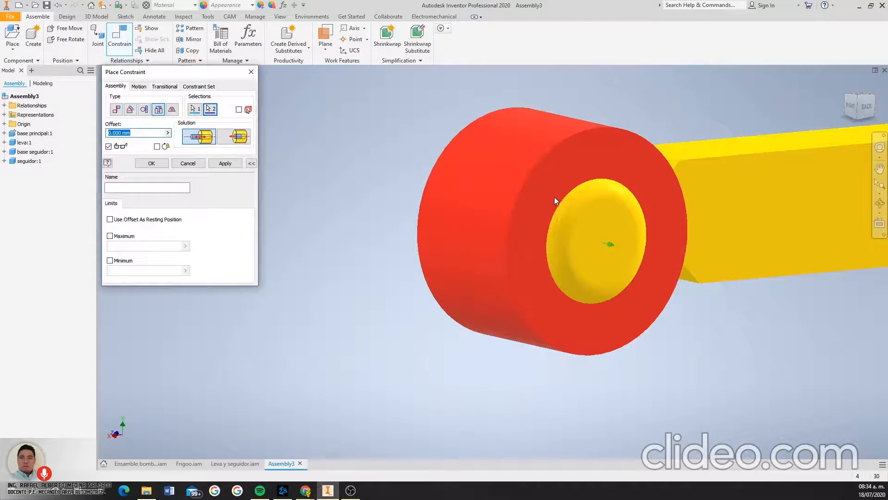
- Compare the Aligned and Opposed solutions for the seguidor's Insert constraint, and apply it as Opposed with zero offset
{"action": "left_click", "coordinate": [241, 137]}
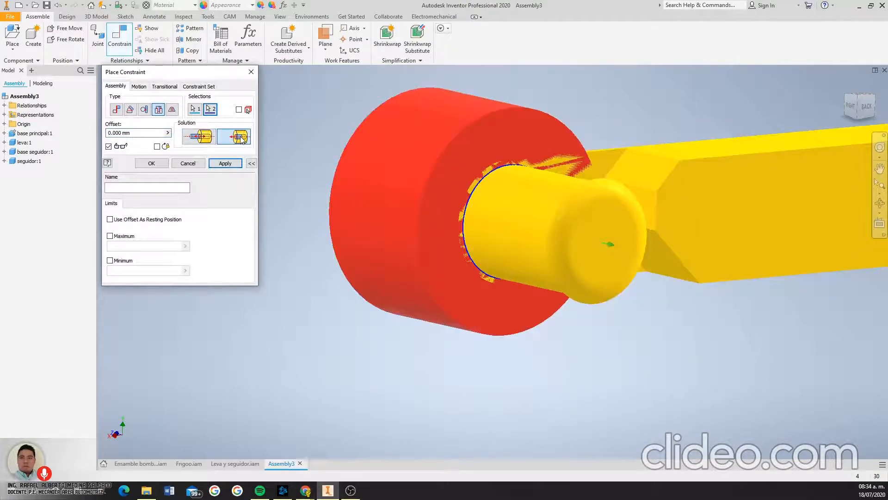
{"action": "left_click", "coordinate": [206, 137]}
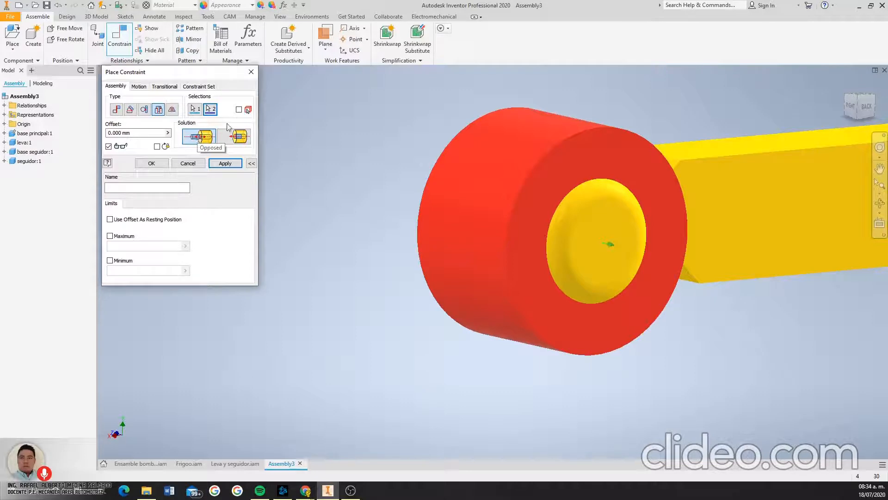
{"action": "left_click", "coordinate": [237, 138]}
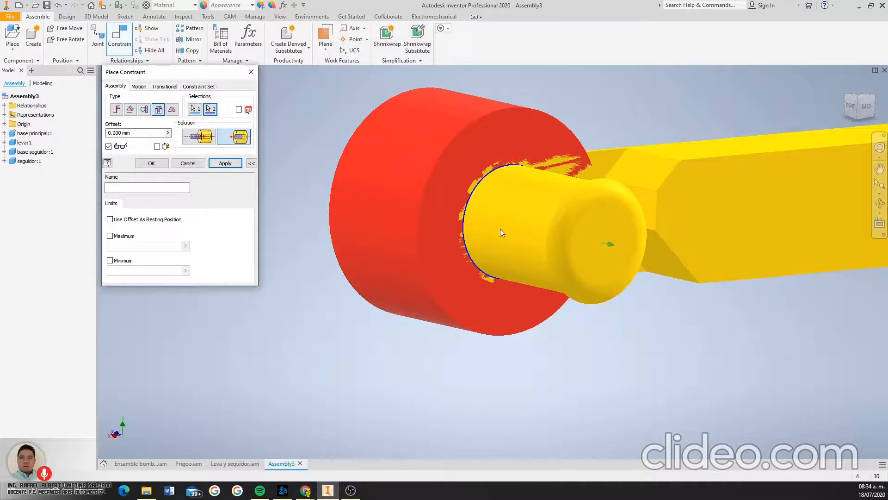
{"action": "scroll", "coordinate": [500, 228], "scroll_direction": "up", "scroll_amount": 3}
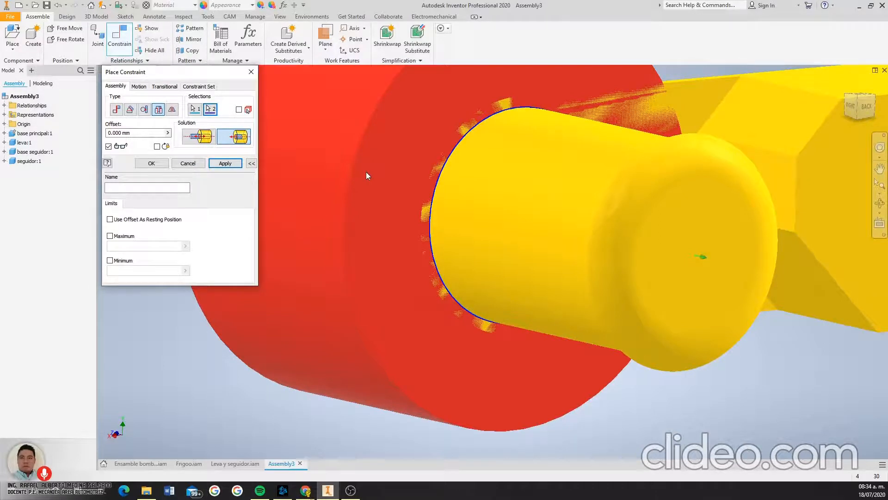
{"action": "scroll", "coordinate": [597, 213], "scroll_direction": "down", "scroll_amount": 4}
{"action": "scroll", "coordinate": [588, 215], "scroll_direction": "up", "scroll_amount": 2}
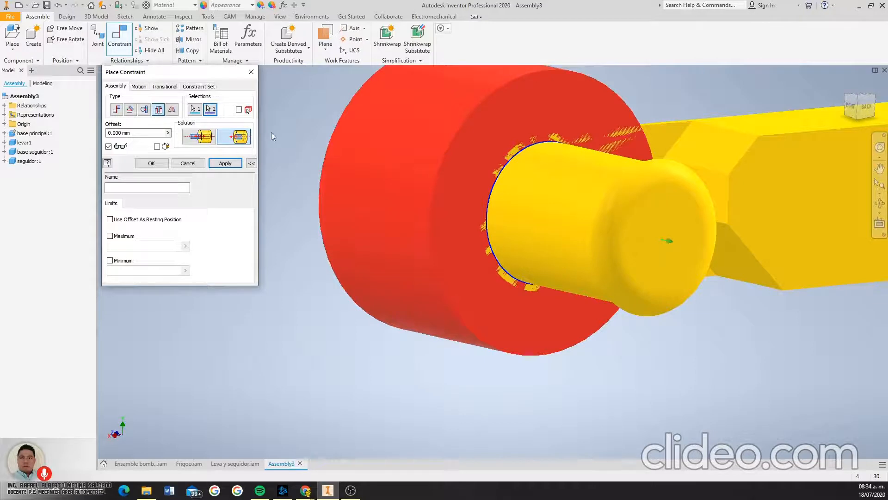
{"action": "left_click", "coordinate": [195, 141]}
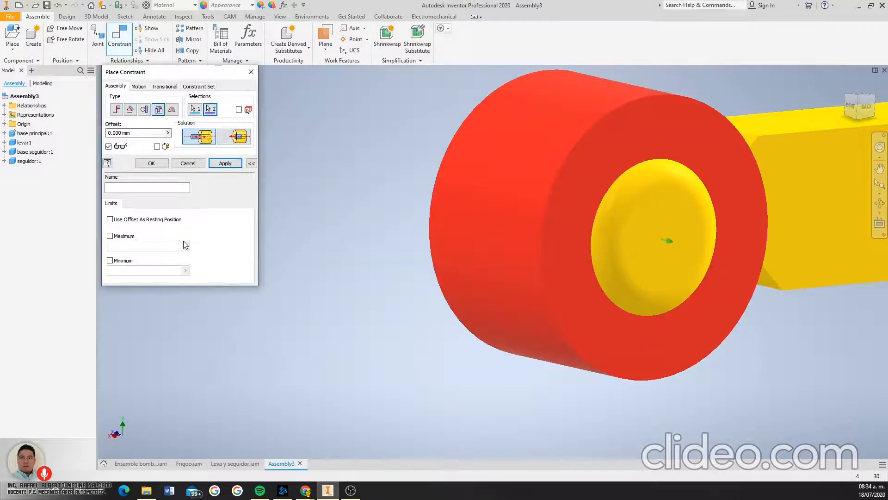
{"action": "left_click", "coordinate": [225, 163]}
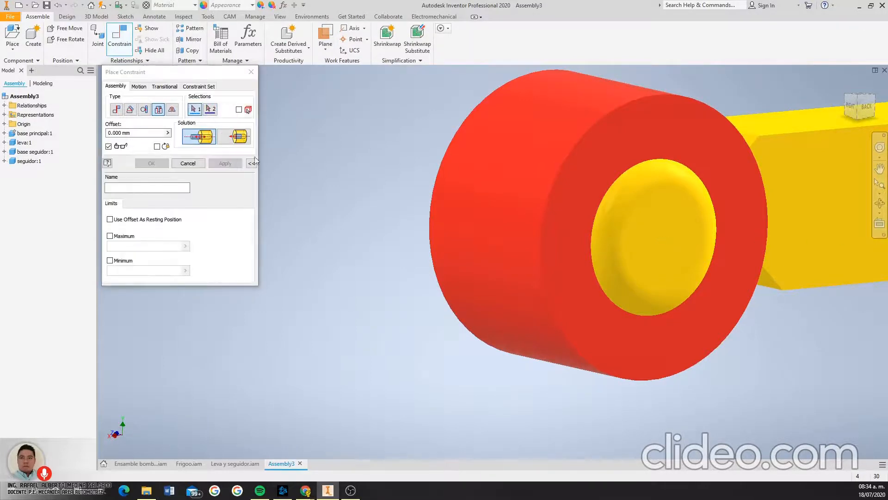
{"action": "key", "text": "Escape"}
- Move the red seguidor to check that it travels together with the yellow arm
{"action": "left_click_drag", "start_coordinate": [576, 190], "coordinate": [525, 319]}
{"action": "scroll", "coordinate": [526, 319], "scroll_direction": "up", "scroll_amount": 7}
{"action": "scroll", "coordinate": [581, 334], "scroll_direction": "down", "scroll_amount": 3}
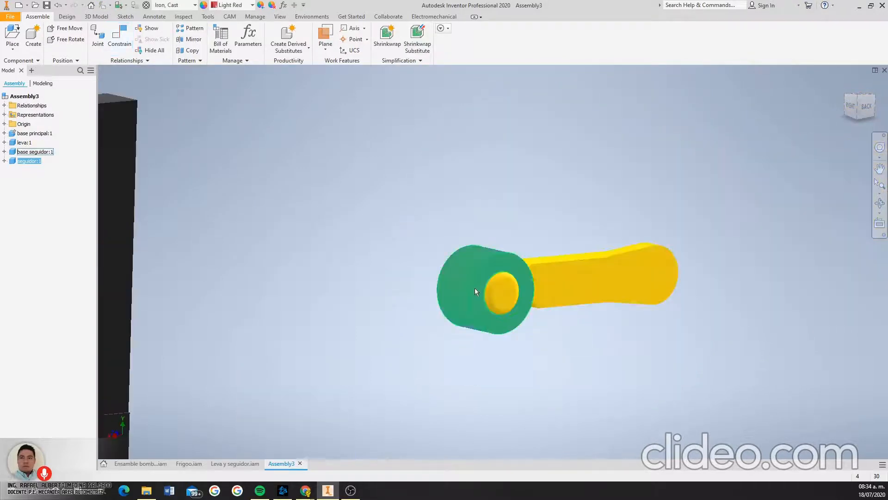
{"action": "key", "text": "Escape"}
- Start an Insert constraint with the edge of the base's small hole below the logo as its first selection
{"action": "scroll", "coordinate": [615, 251], "scroll_direction": "up", "scroll_amount": 3}
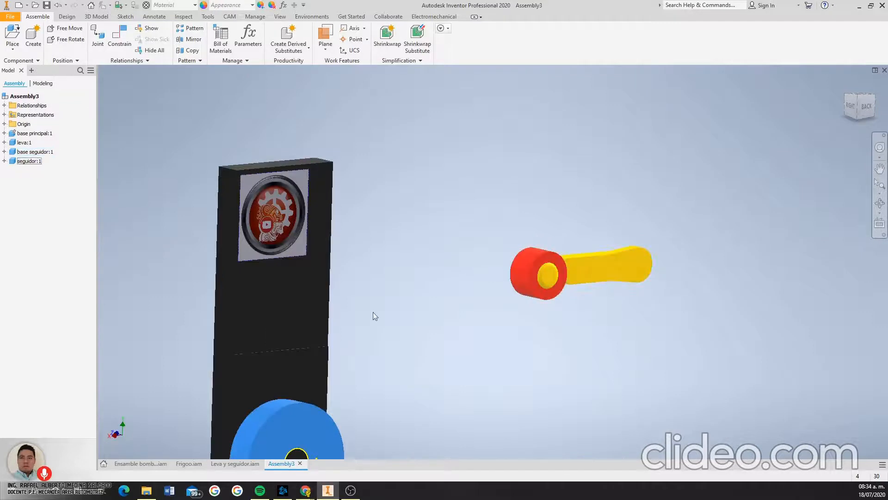
{"action": "scroll", "coordinate": [302, 276], "scroll_direction": "down", "scroll_amount": 6}
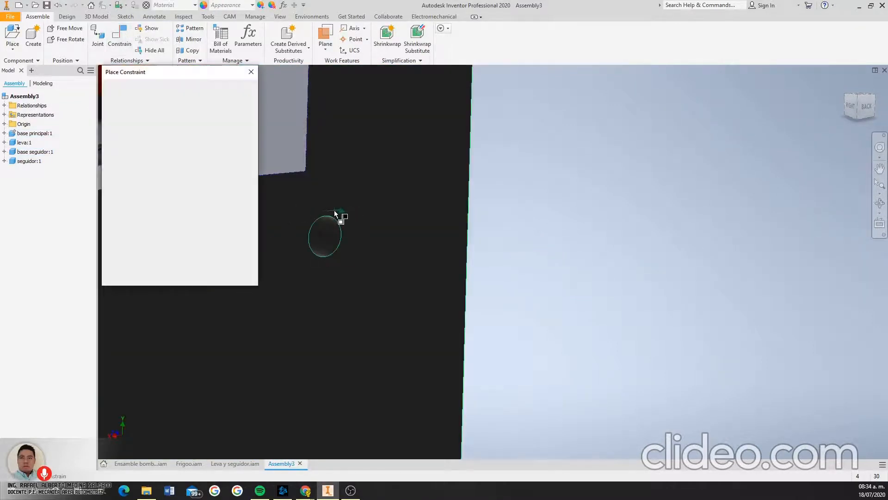
{"action": "scroll", "coordinate": [328, 216], "scroll_direction": "down", "scroll_amount": 2}
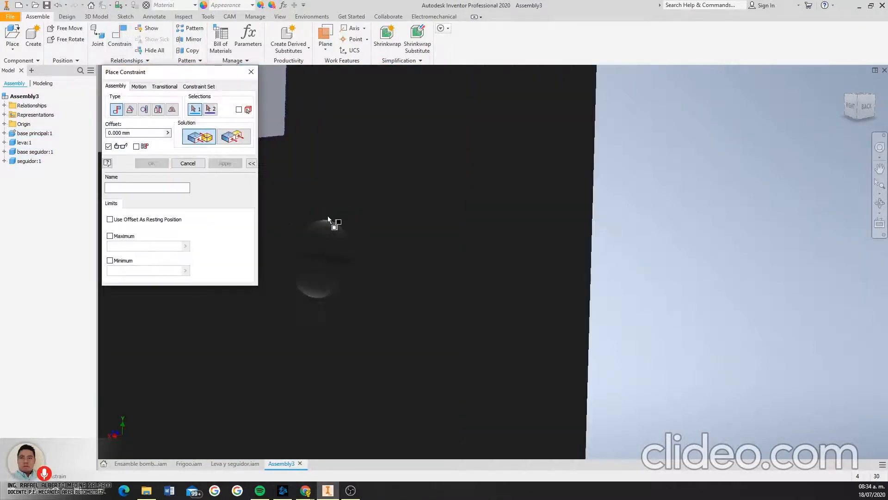
{"action": "left_click", "coordinate": [158, 109]}
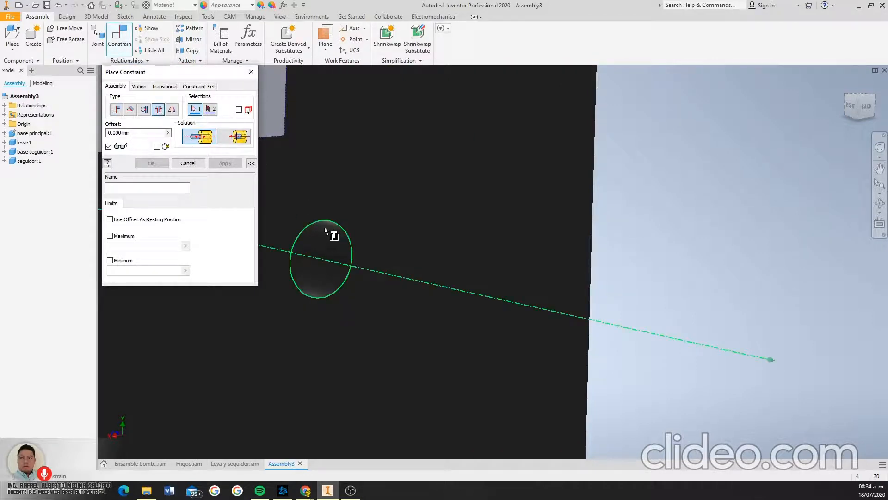
{"action": "left_click", "coordinate": [326, 220]}
{"action": "scroll", "coordinate": [329, 224], "scroll_direction": "up", "scroll_amount": 3}
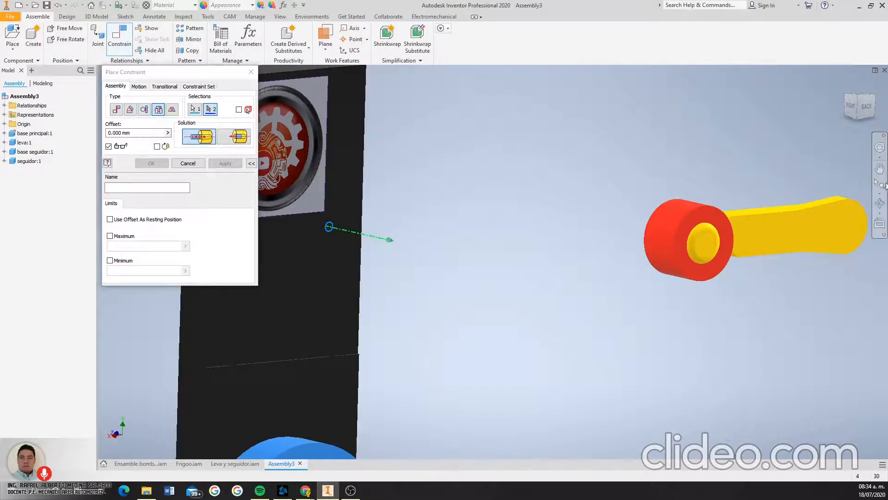
- Complete the Insert constraint on the yellow arm's hole edge and apply it as Opposed with zero offset
{"action": "left_click", "coordinate": [881, 204]}
{"action": "left_click_drag", "start_coordinate": [550, 262], "coordinate": [424, 122]}
{"action": "scroll", "coordinate": [424, 123], "scroll_direction": "down", "scroll_amount": 5}
{"action": "key", "text": "Escape"}
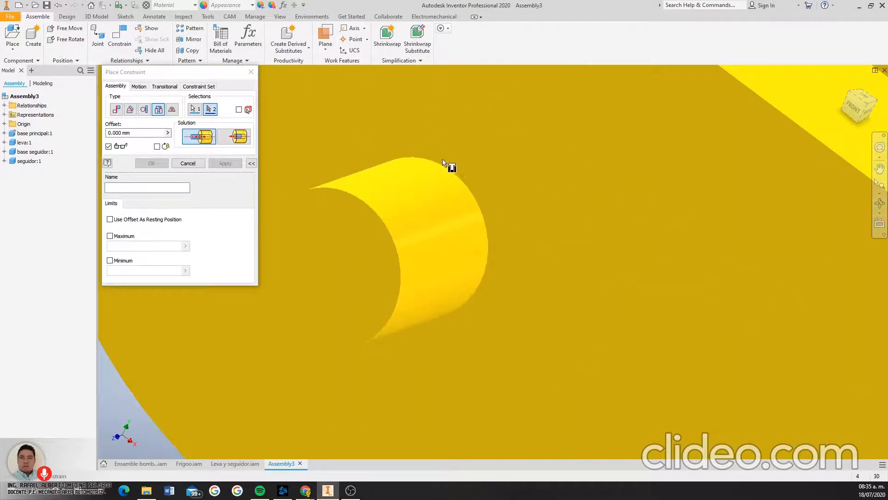
{"action": "left_click", "coordinate": [448, 170]}
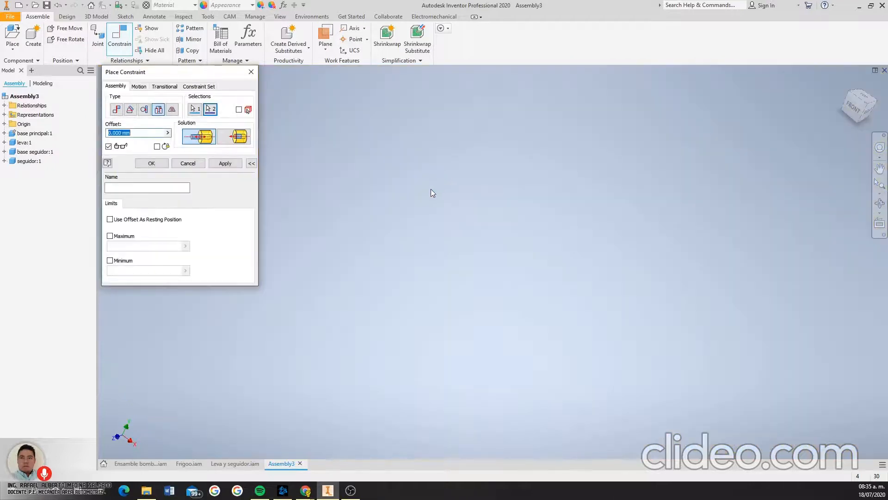
{"action": "scroll", "coordinate": [590, 386], "scroll_direction": "up", "scroll_amount": 5}
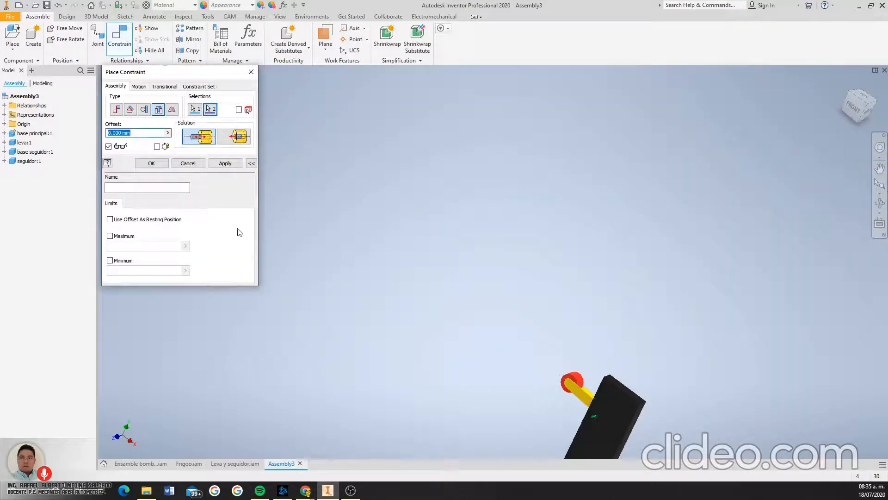
{"action": "left_click", "coordinate": [226, 164]}
- Swing the follower arm down and turn the blue leva so that the red seguidor lies against the cam's upper flank
{"action": "left_click", "coordinate": [880, 202]}
{"action": "left_click_drag", "start_coordinate": [463, 320], "coordinate": [397, 301]}
{"action": "scroll", "coordinate": [359, 361], "scroll_direction": "down", "scroll_amount": 2}
{"action": "scroll", "coordinate": [358, 381], "scroll_direction": "up", "scroll_amount": 5}
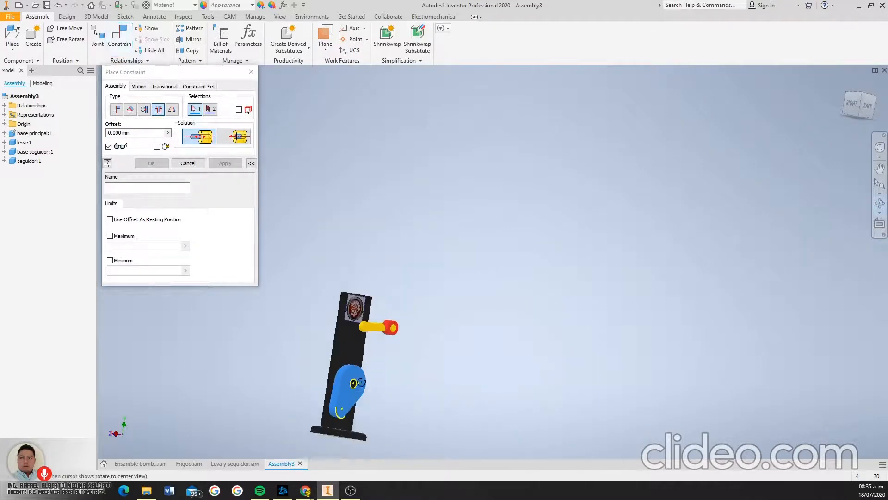
{"action": "scroll", "coordinate": [345, 392], "scroll_direction": "down", "scroll_amount": 2}
{"action": "key", "text": "Escape"}
{"action": "scroll", "coordinate": [383, 333], "scroll_direction": "down", "scroll_amount": 3}
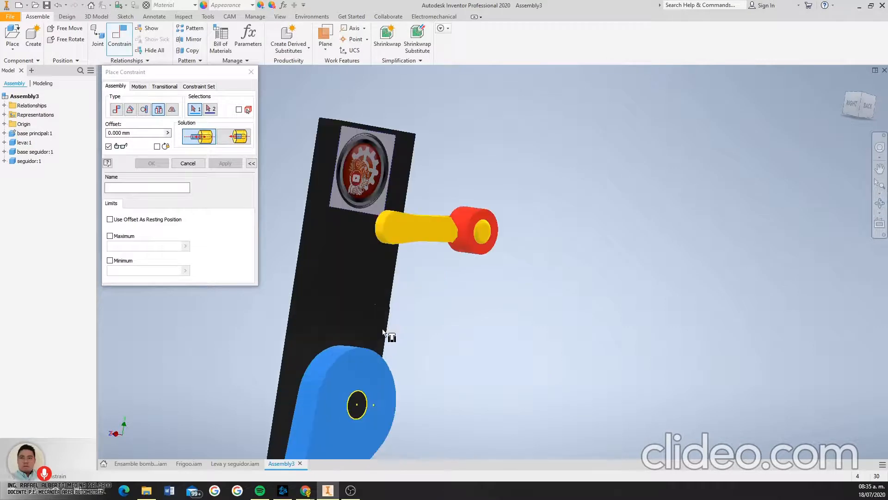
{"action": "key", "text": "Escape"}
{"action": "left_click_drag", "start_coordinate": [474, 232], "coordinate": [324, 288]}
{"action": "left_click_drag", "start_coordinate": [329, 435], "coordinate": [301, 320]}
{"action": "left_click_drag", "start_coordinate": [328, 283], "coordinate": [357, 325]}
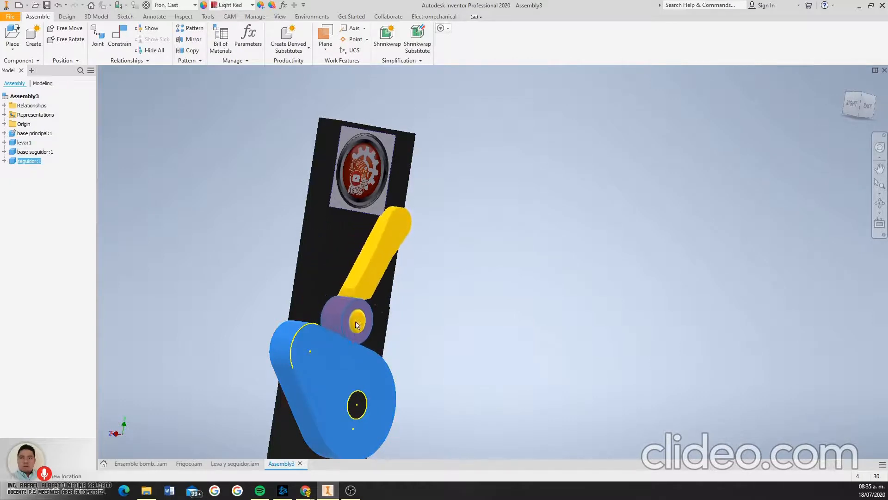
- Start a Transitional constraint with the red seguidor's outer cylindrical face as the first selection
{"action": "left_click", "coordinate": [880, 204]}
{"action": "left_click_drag", "start_coordinate": [488, 318], "coordinate": [452, 324]}
{"action": "scroll", "coordinate": [435, 323], "scroll_direction": "down", "scroll_amount": 5}
{"action": "scroll", "coordinate": [407, 323], "scroll_direction": "up", "scroll_amount": 6}
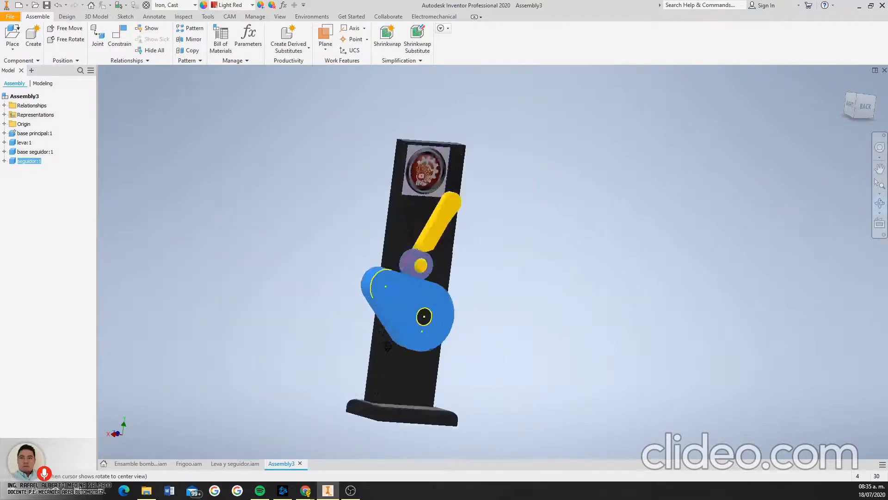
{"action": "key", "text": "Escape"}
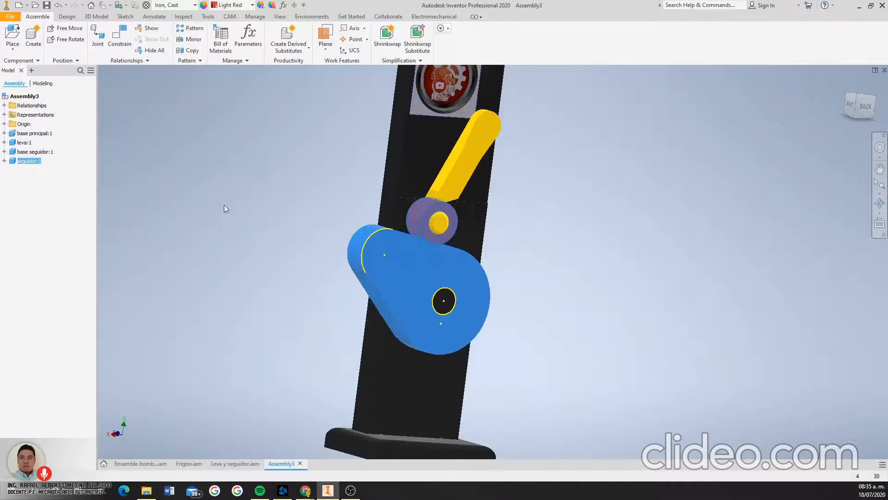
{"action": "left_click", "coordinate": [125, 49]}
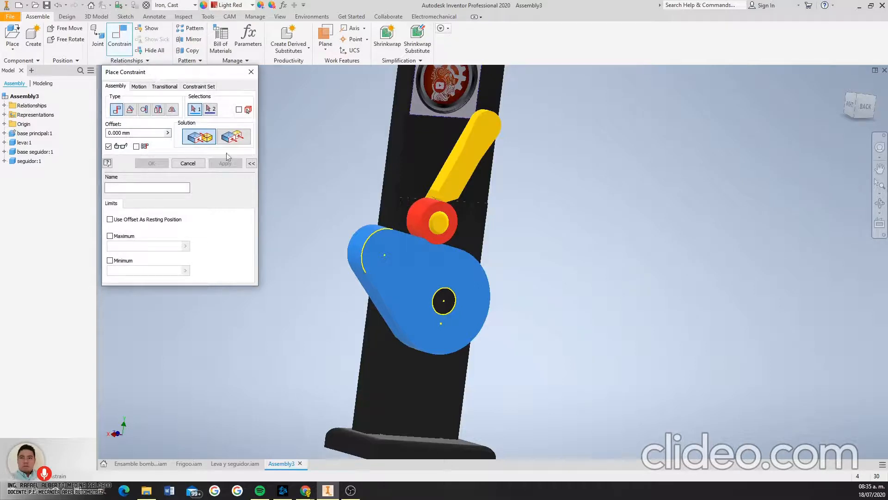
{"action": "left_click", "coordinate": [250, 164]}
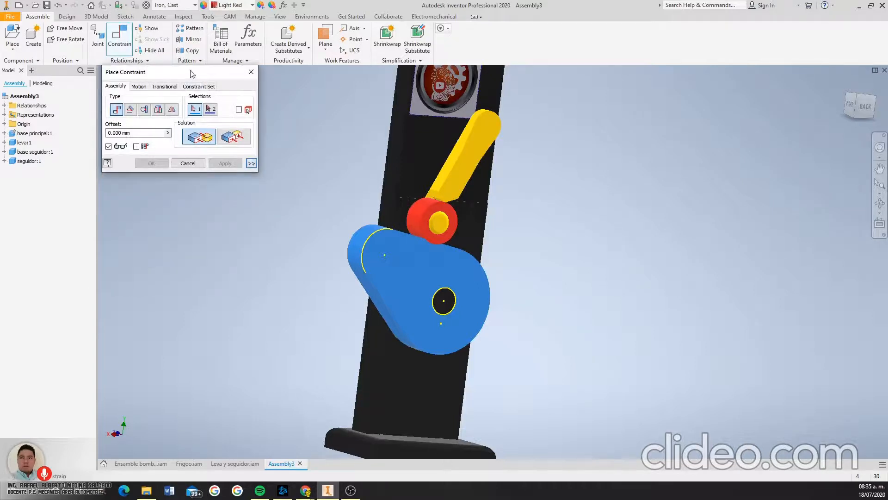
{"action": "left_click", "coordinate": [140, 87]}
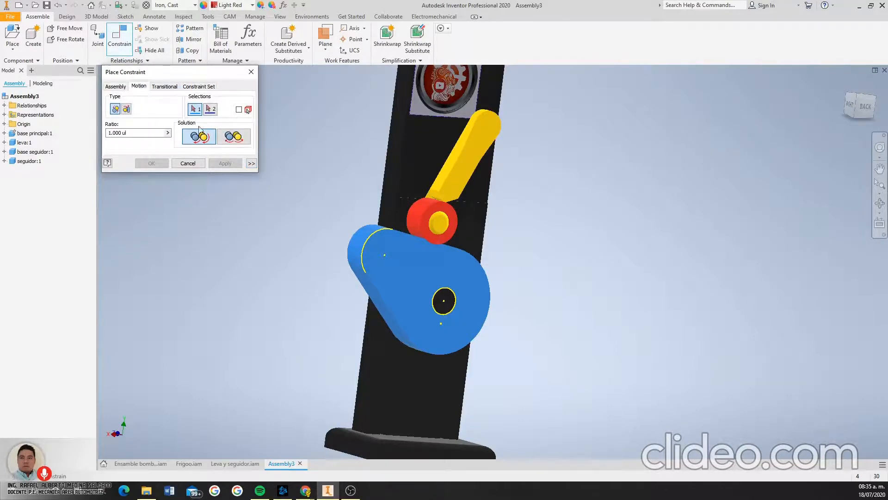
{"action": "left_click", "coordinate": [163, 87]}
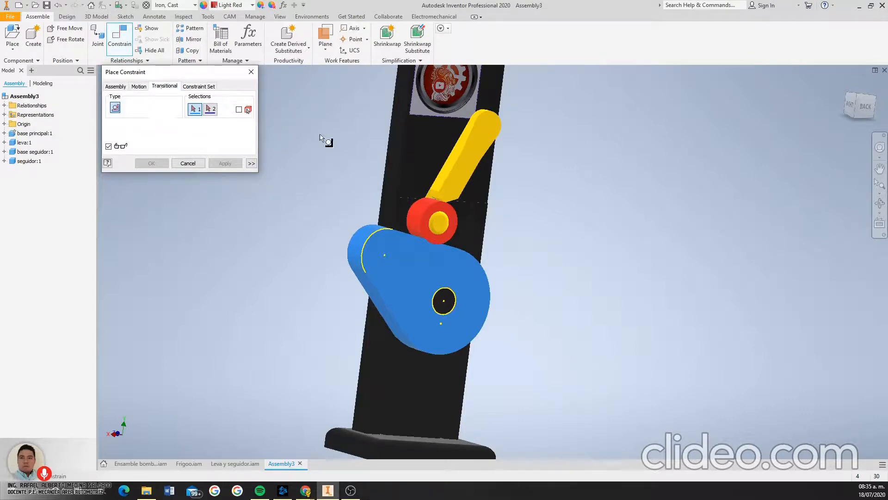
{"action": "scroll", "coordinate": [412, 202], "scroll_direction": "up", "scroll_amount": 5}
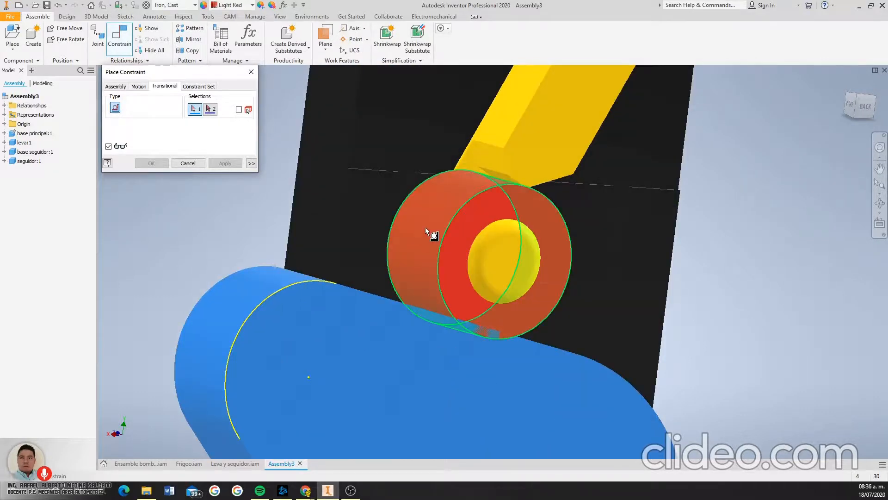
{"action": "mouse_move", "coordinate": [440, 243]}
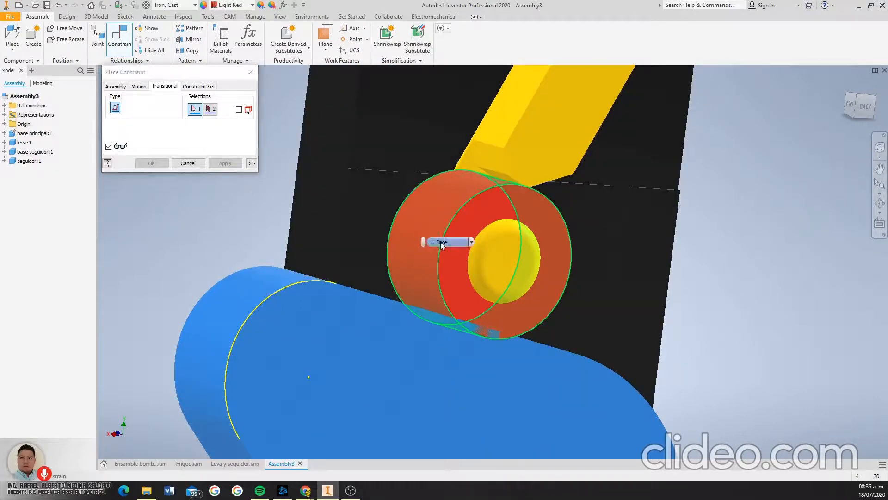
{"action": "left_click", "coordinate": [448, 196]}
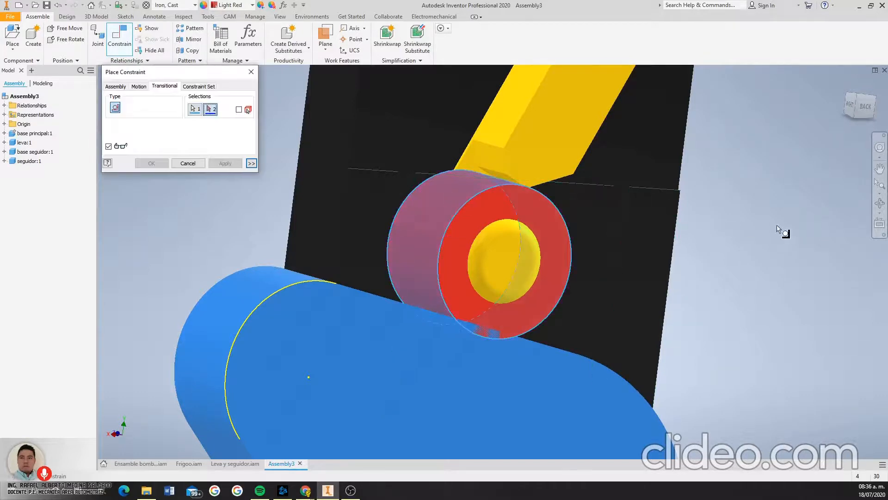
- Select the blue leva's upper flat side face as the second Transitional selection and apply the constraint
{"action": "left_click", "coordinate": [880, 204]}
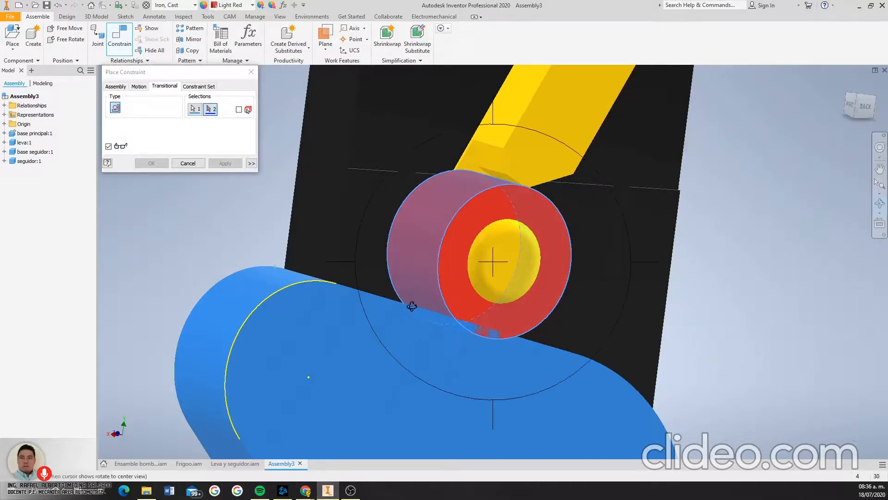
{"action": "scroll", "coordinate": [410, 303], "scroll_direction": "down", "scroll_amount": 5}
{"action": "left_click_drag", "start_coordinate": [417, 311], "coordinate": [416, 347]}
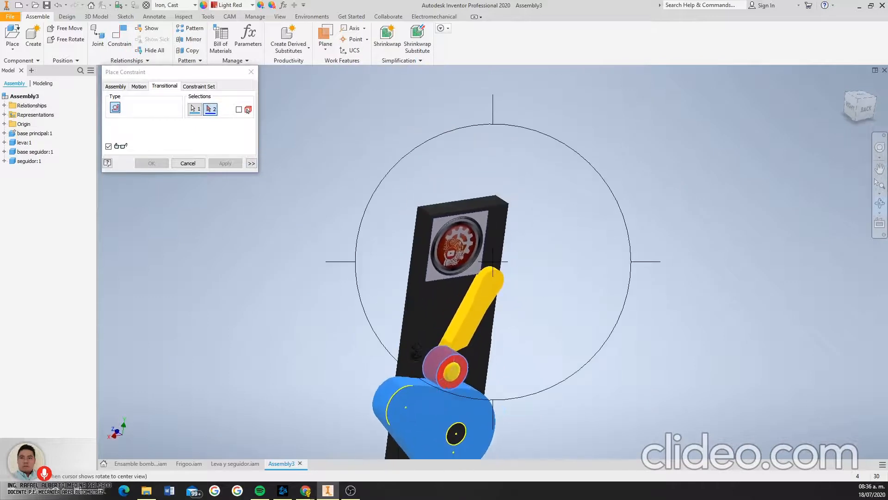
{"action": "scroll", "coordinate": [427, 399], "scroll_direction": "up", "scroll_amount": 3}
{"action": "key", "text": "Escape"}
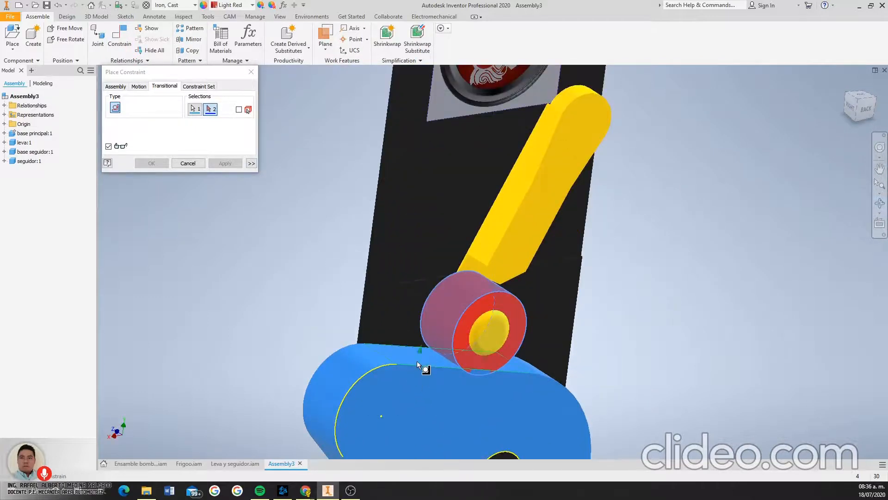
{"action": "scroll", "coordinate": [418, 360], "scroll_direction": "up", "scroll_amount": 5}
{"action": "left_click", "coordinate": [414, 348]}
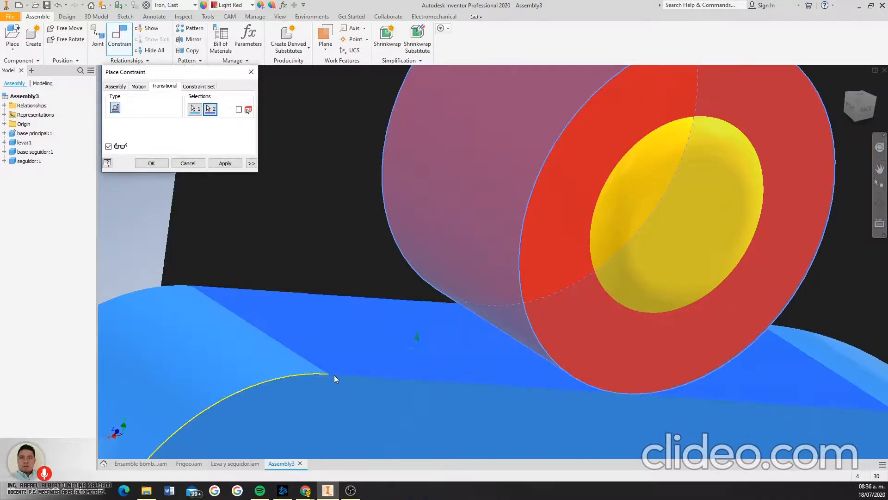
{"action": "scroll", "coordinate": [385, 301], "scroll_direction": "down", "scroll_amount": 6}
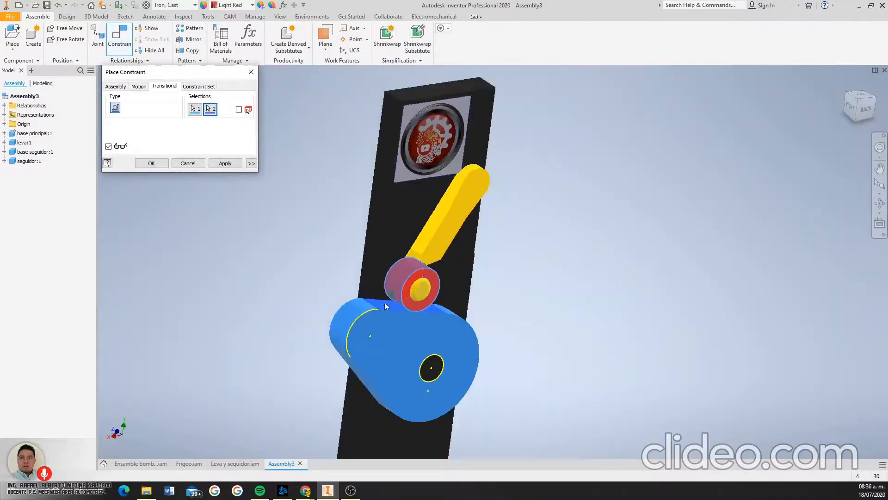
{"action": "left_click", "coordinate": [230, 163]}
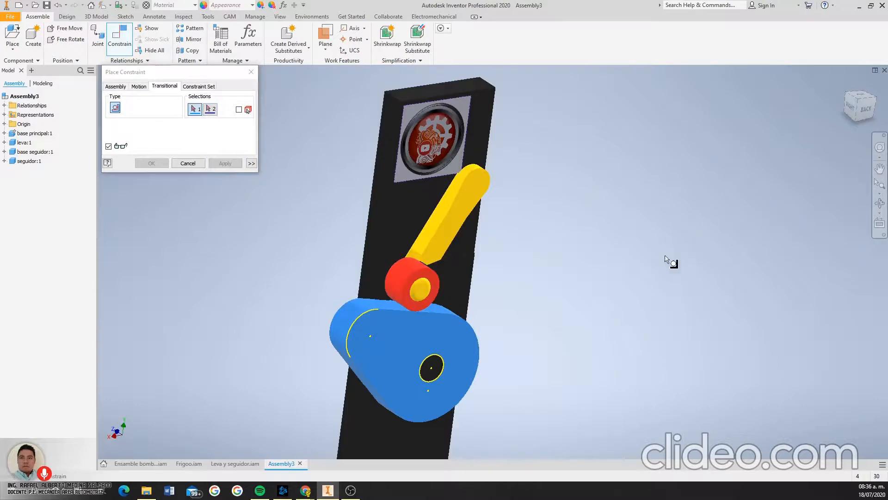
{"action": "key", "text": "Escape"}
- Close the Transitional constraint and rotate the blue leva to test how the red seguidor follows its profile
{"action": "left_click", "coordinate": [363, 356]}
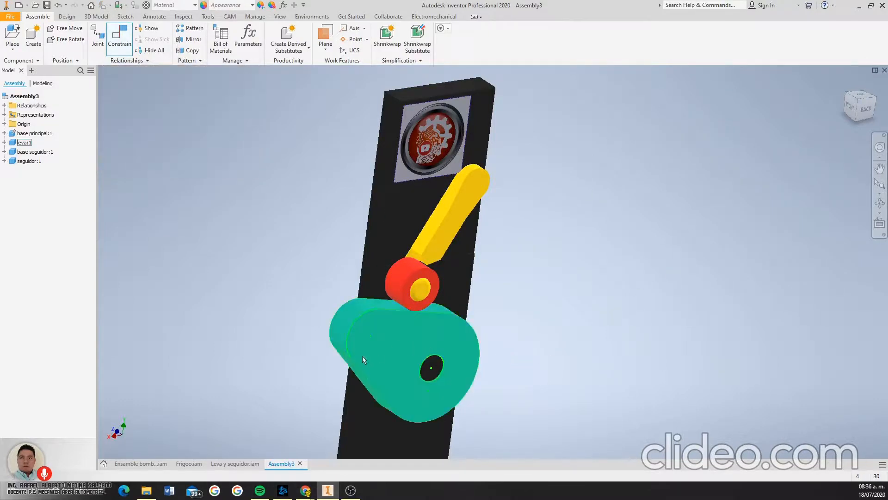
{"action": "scroll", "coordinate": [368, 356], "scroll_direction": "up", "scroll_amount": 3}
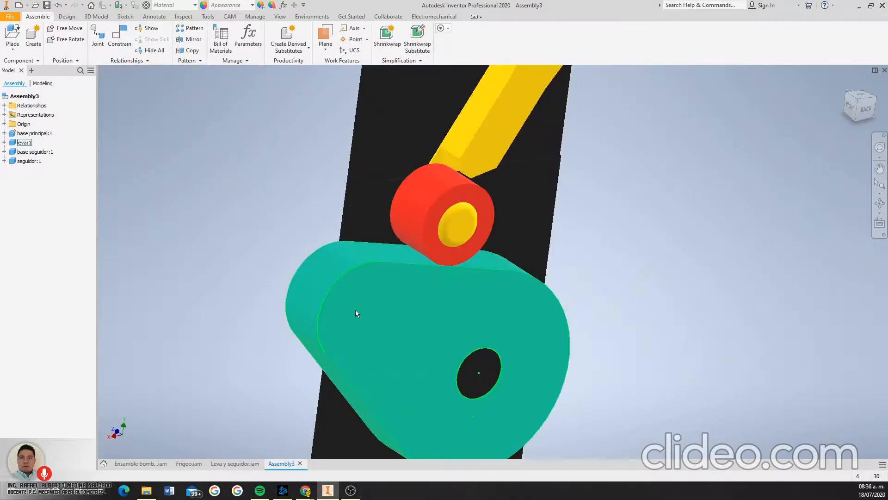
{"action": "left_click_drag", "start_coordinate": [357, 303], "coordinate": [426, 334]}
{"action": "scroll", "coordinate": [425, 331], "scroll_direction": "up", "scroll_amount": 5}
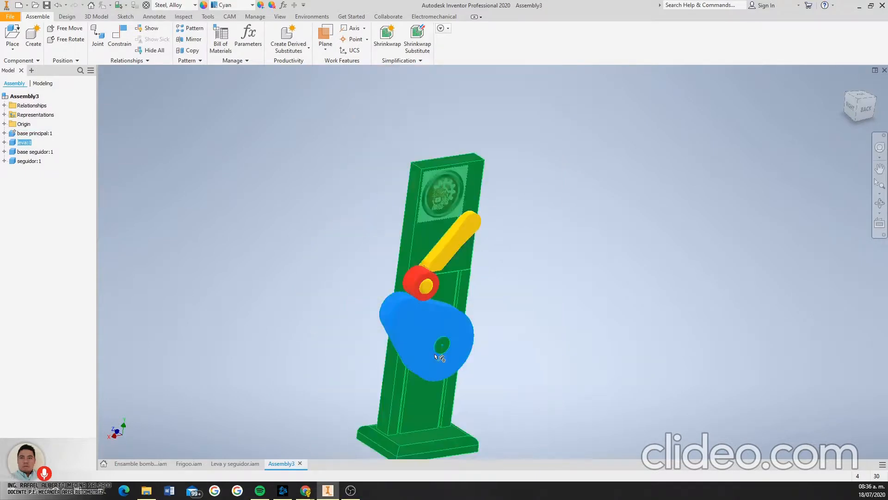
{"action": "scroll", "coordinate": [438, 358], "scroll_direction": "down", "scroll_amount": 3}
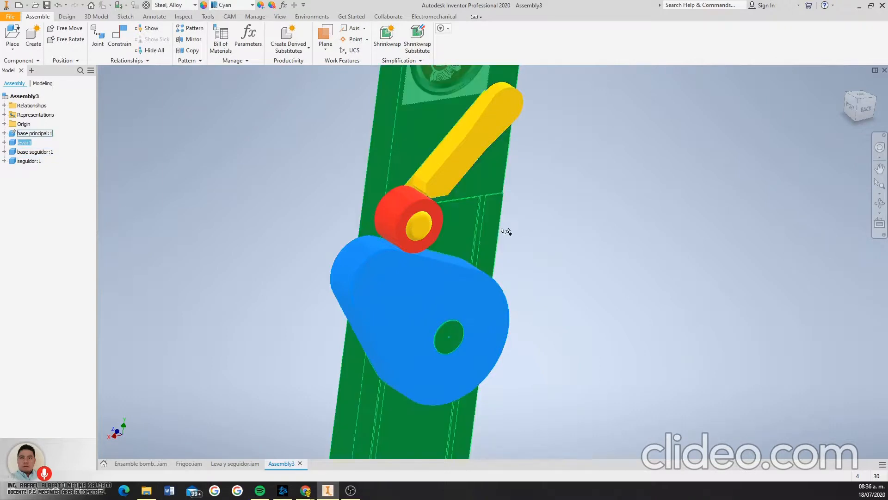
- Switch to the Frigoo.iam assembly and swing the refrigerator door open to demonstrate its constrained motion
{"action": "left_click", "coordinate": [190, 466]}
{"action": "scroll", "coordinate": [343, 175], "scroll_direction": "up", "scroll_amount": 3}
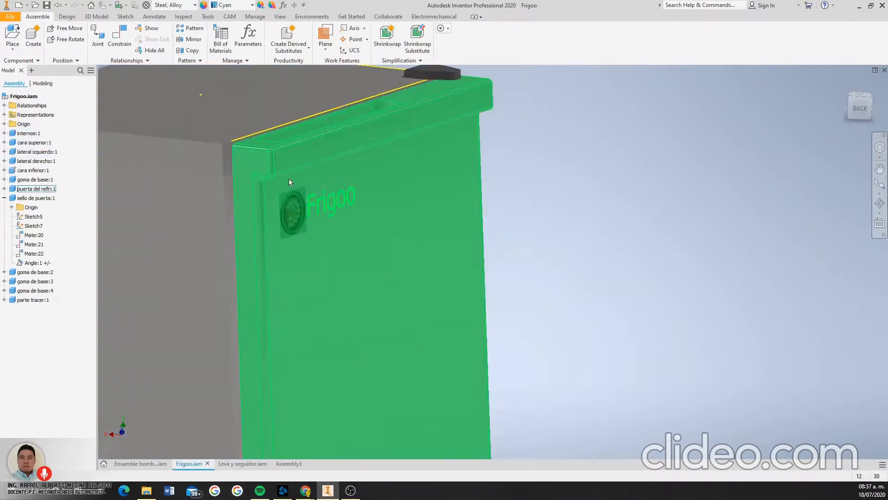
{"action": "left_click_drag", "start_coordinate": [268, 171], "coordinate": [296, 189]}
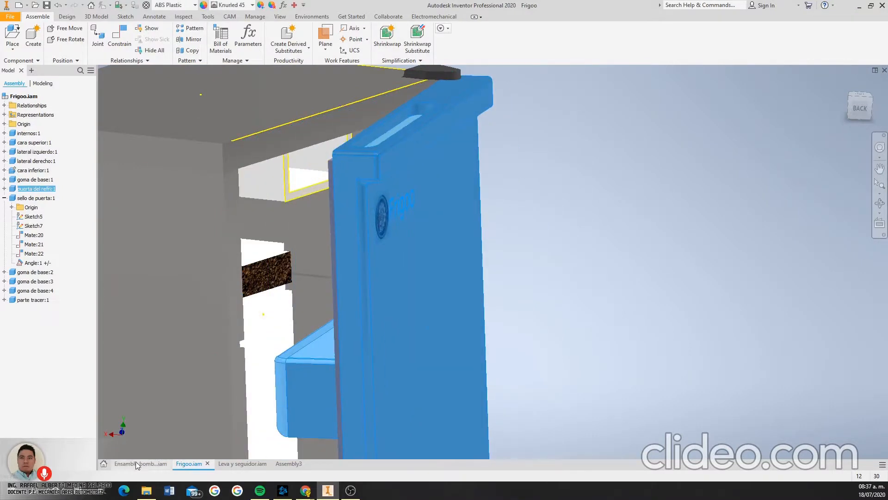
- Switch to the Ensamble bomba aceite.iam assembly and turn the meshing pinions to demonstrate their linked rotation
{"action": "left_click", "coordinate": [138, 463]}
{"action": "scroll", "coordinate": [419, 210], "scroll_direction": "up", "scroll_amount": 3}
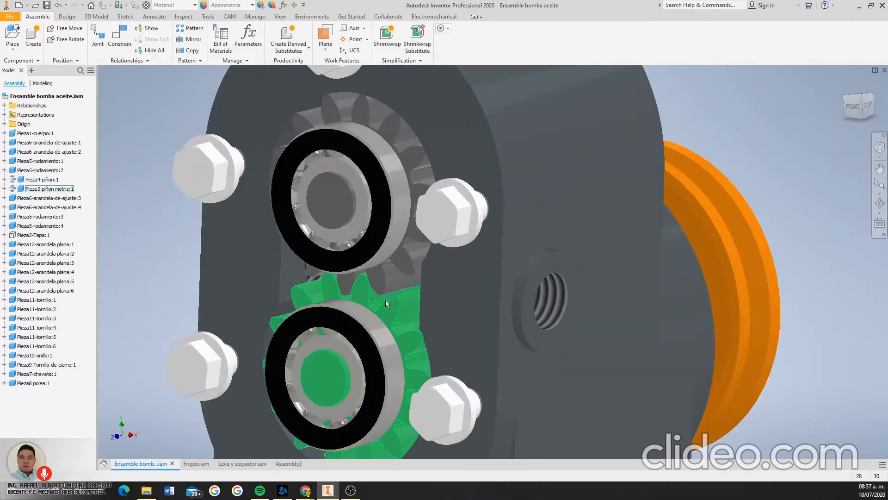
{"action": "scroll", "coordinate": [380, 291], "scroll_direction": "up", "scroll_amount": 2}
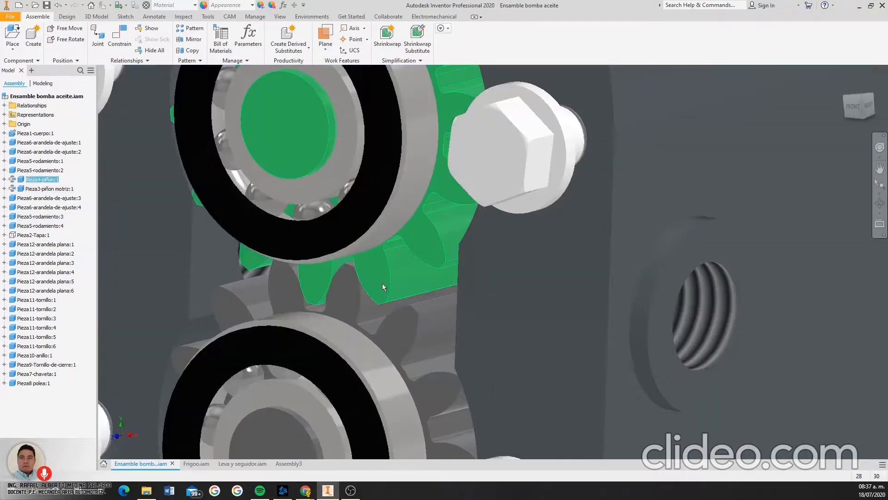
{"action": "left_click", "coordinate": [382, 284]}
{"action": "left_click_drag", "start_coordinate": [281, 308], "coordinate": [366, 308]}
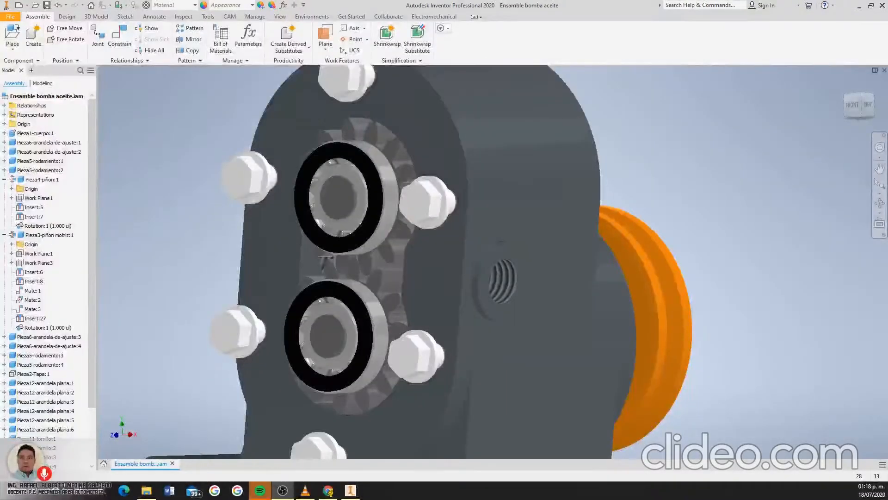